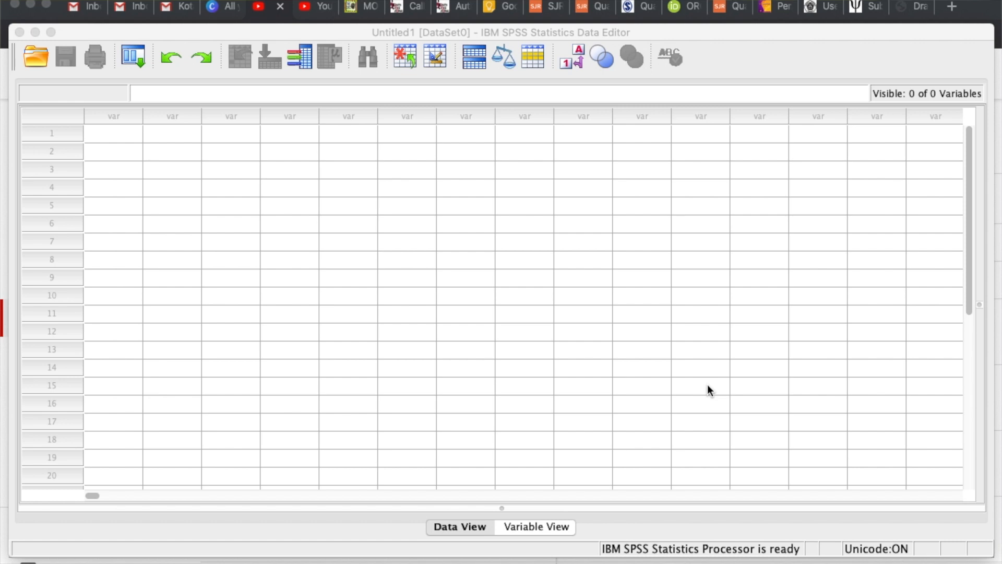
# - Switch to the ANALISA KOTA workbook in Excel to view its city score columns
pyautogui.hotkey('ctrl', 'Up')
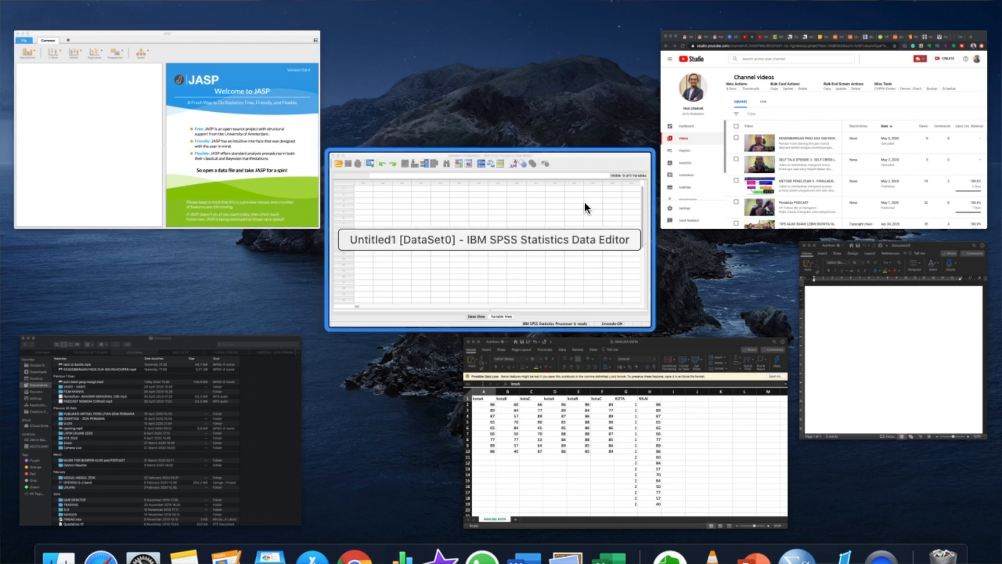
pyautogui.click(519, 445)
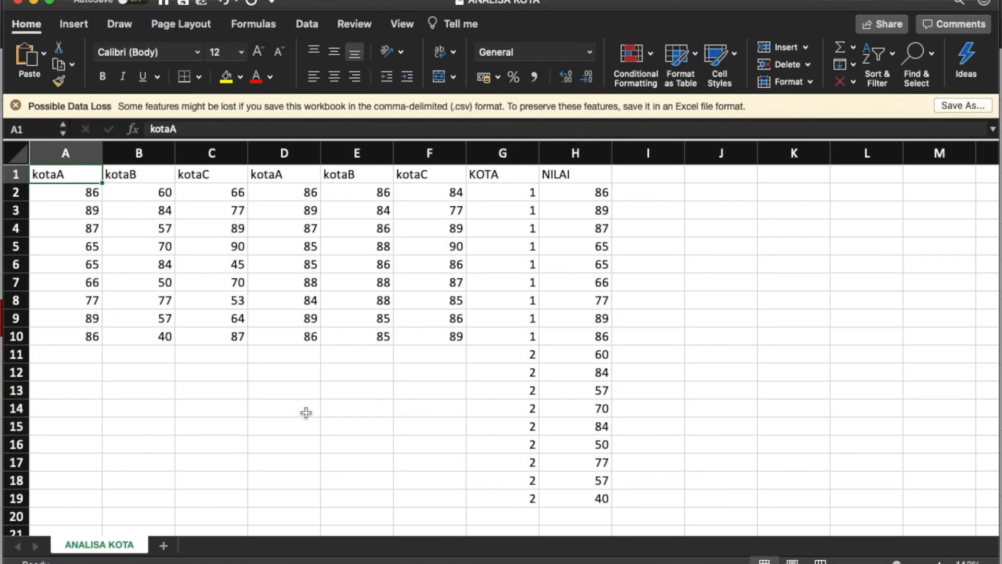
pyautogui.scroll(3, 202, 276)
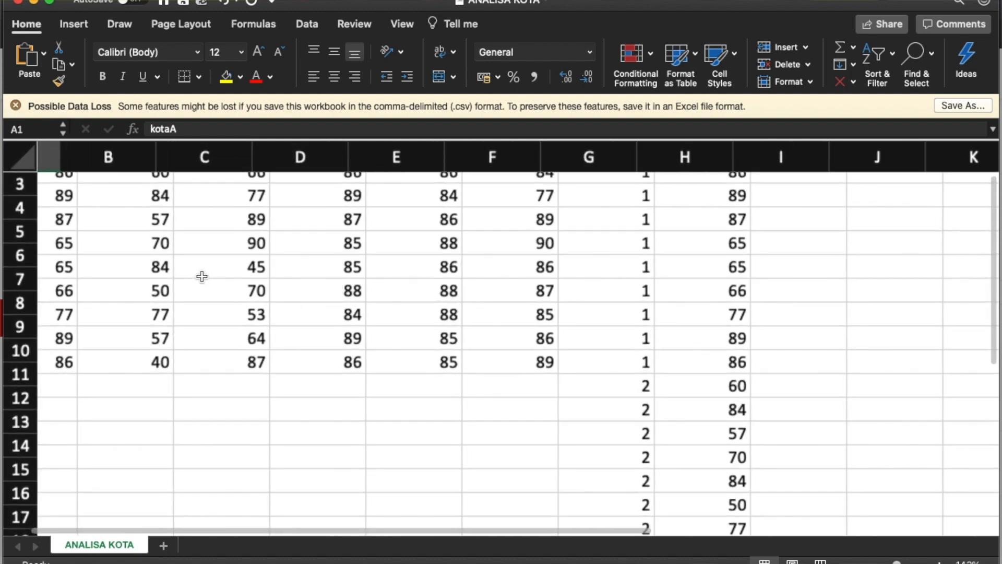
pyautogui.scroll(2, 202, 277)
pyautogui.hscroll(-2, 202, 276)
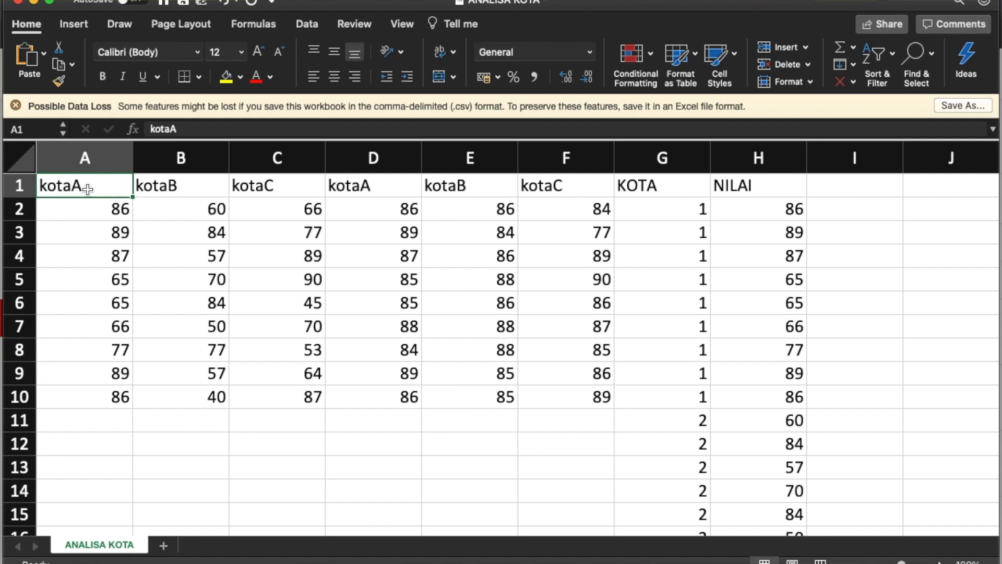
# - Examine the kotaA, kotaB and kotaC headers in columns A to C and the first scores under kotaA
pyautogui.press('Right')
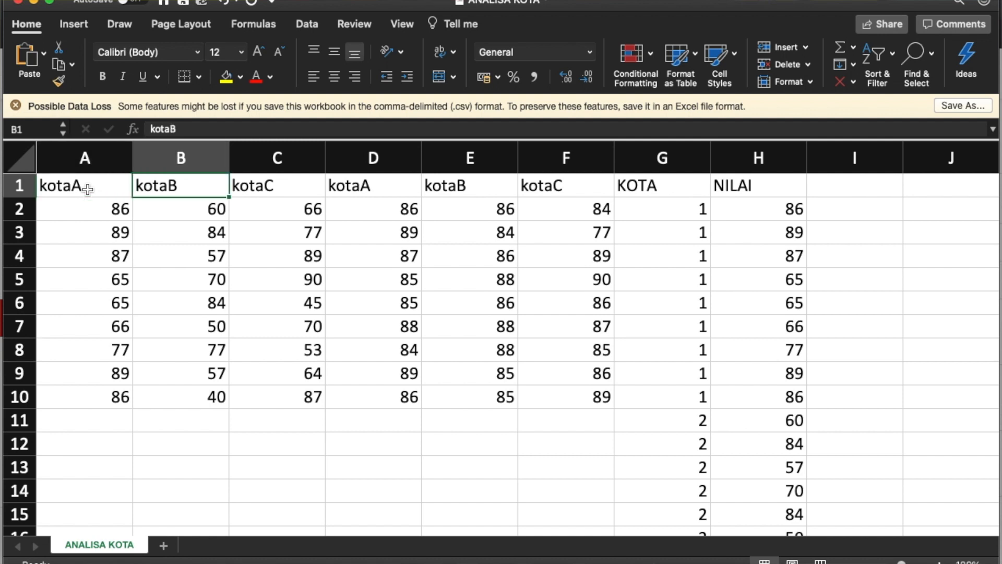
pyautogui.press('Left')
pyautogui.press('Right')
pyautogui.press('Right')
pyautogui.press('Left')
pyautogui.press('Left')
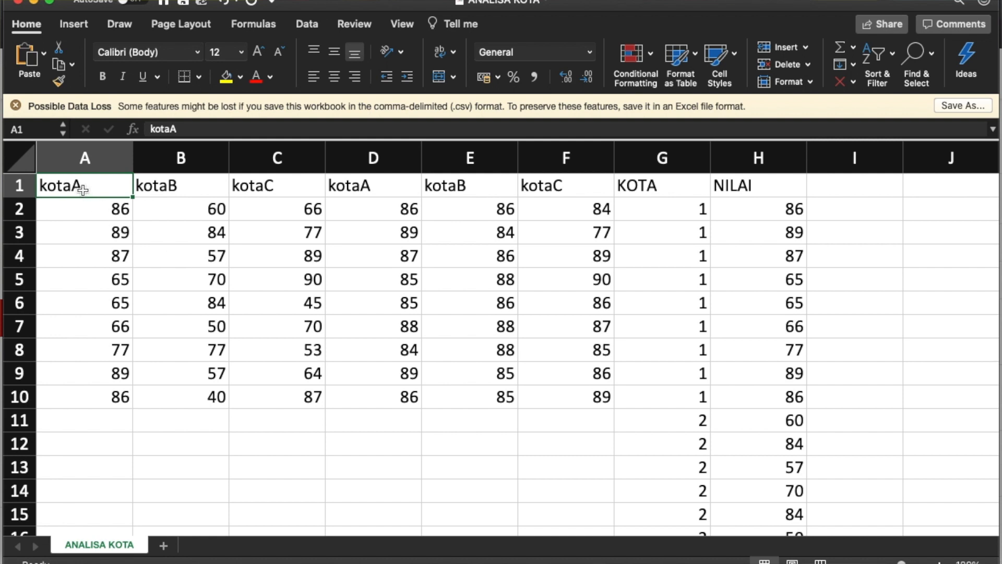
pyautogui.press('Down')
pyautogui.press('Down')
pyautogui.press('Down')
pyautogui.press('Up')
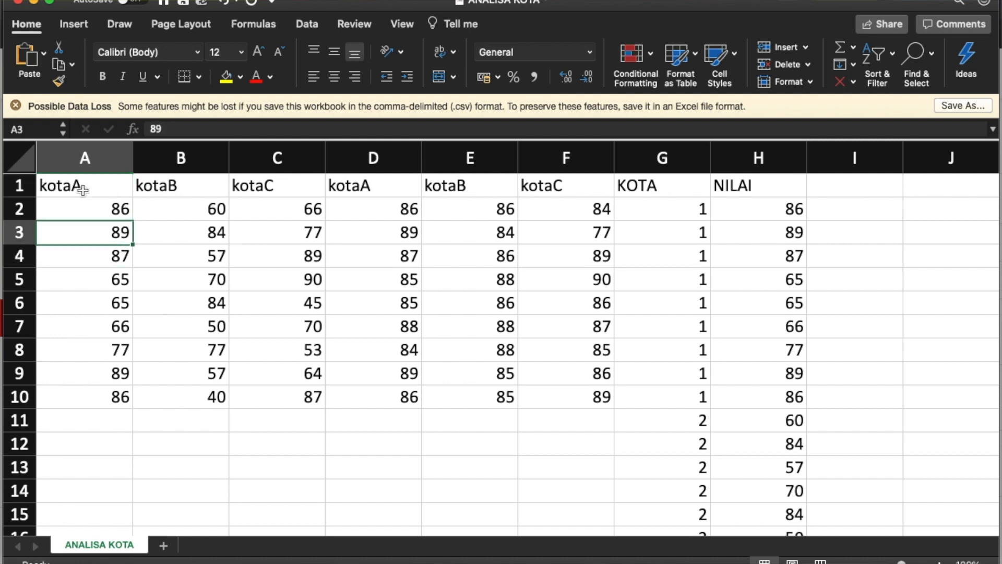
pyautogui.press('Up')
pyautogui.press('Up')
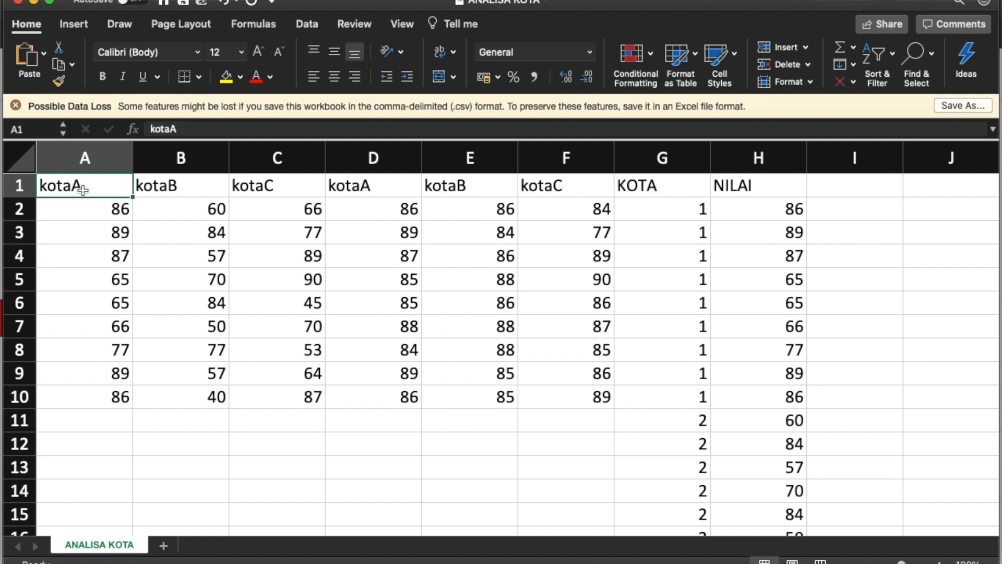
# - Compare the kotaA headers and the scores in rows 2 and 3 between columns A and D
pyautogui.click(356, 187)
pyautogui.click(101, 187)
pyautogui.click(377, 188)
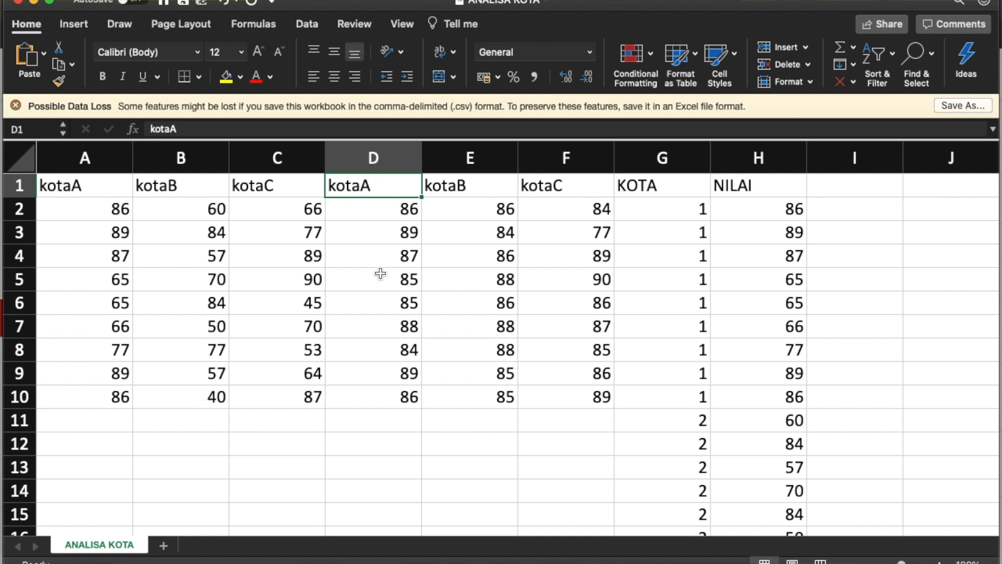
pyautogui.click(63, 211)
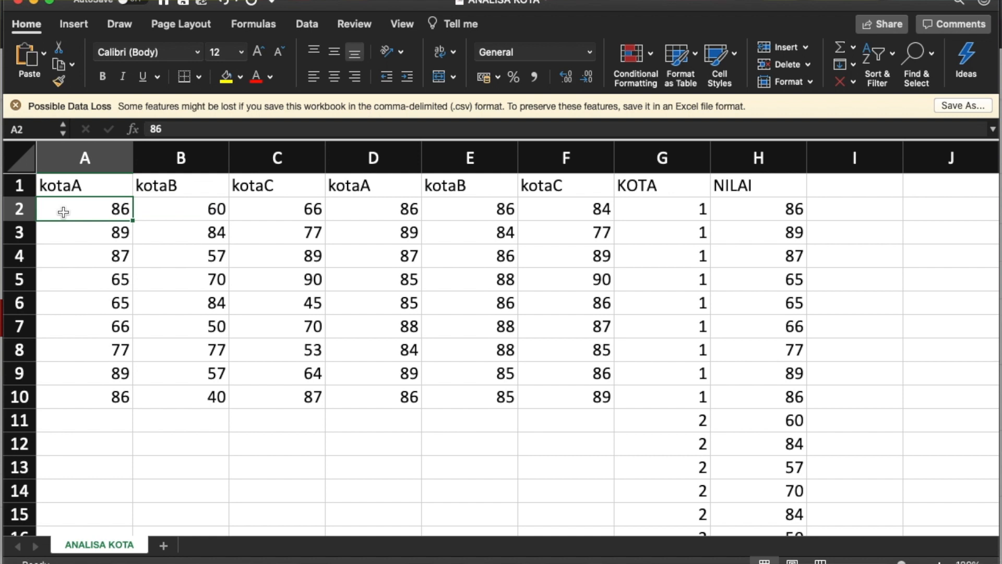
pyautogui.click(374, 205)
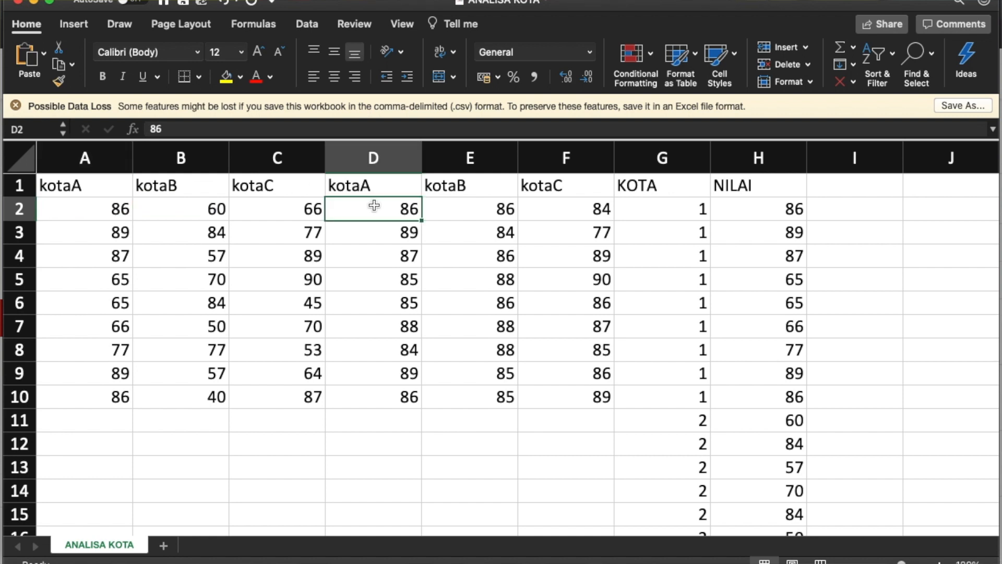
pyautogui.click(107, 239)
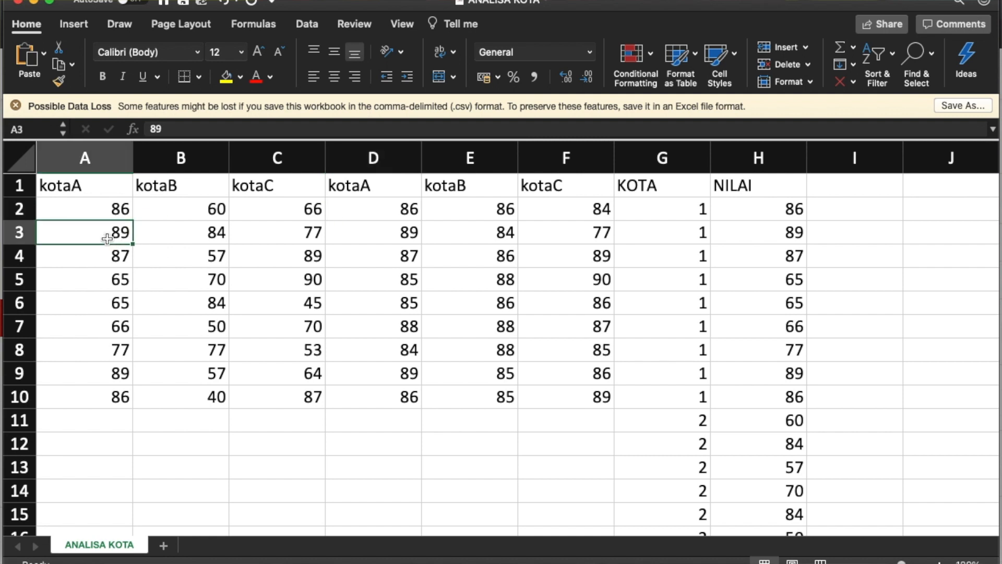
pyautogui.click(392, 230)
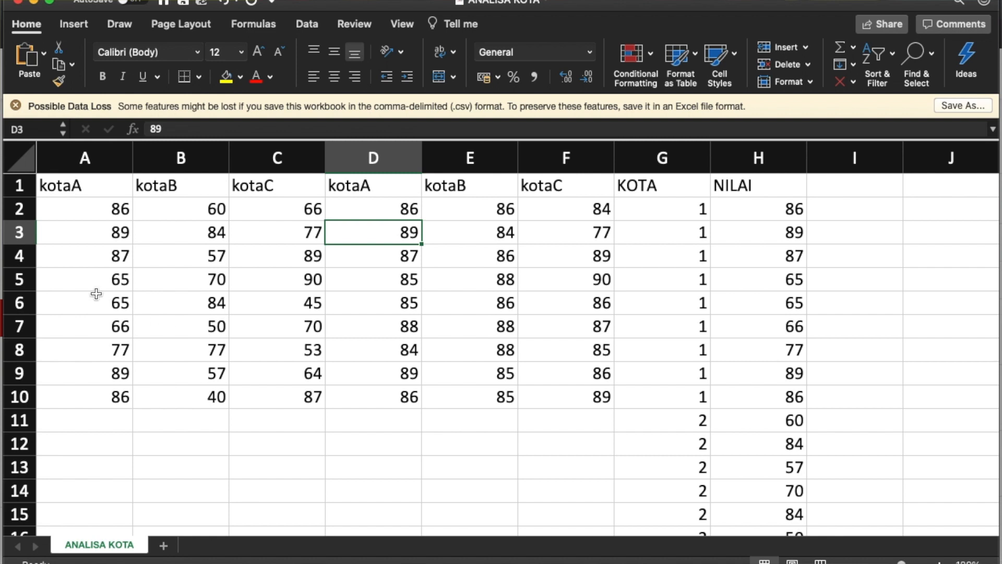
# - Compare the kotaA scores in rows 5 to 7 of column A with those in column D
pyautogui.click(77, 282)
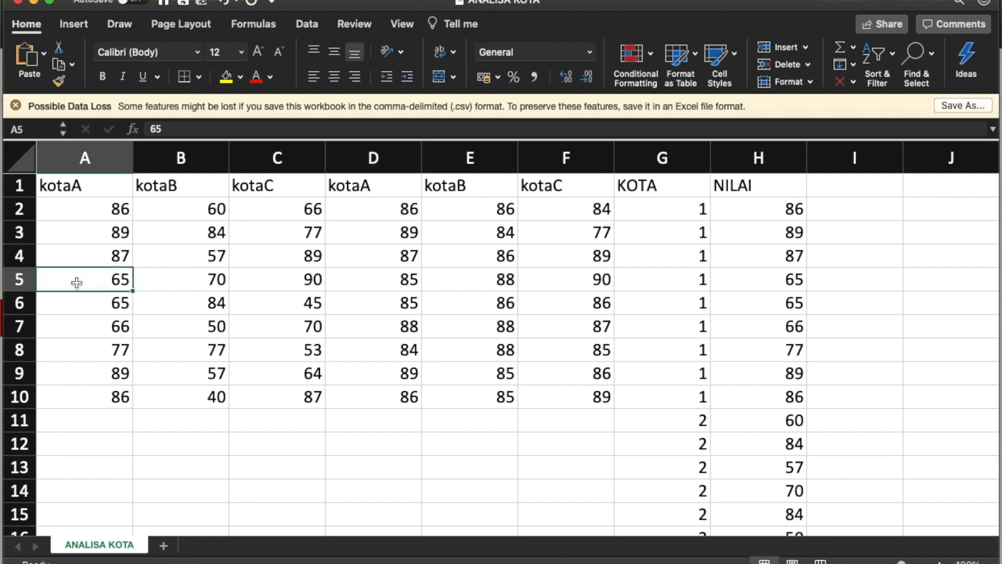
pyautogui.click(77, 310)
pyautogui.click(77, 328)
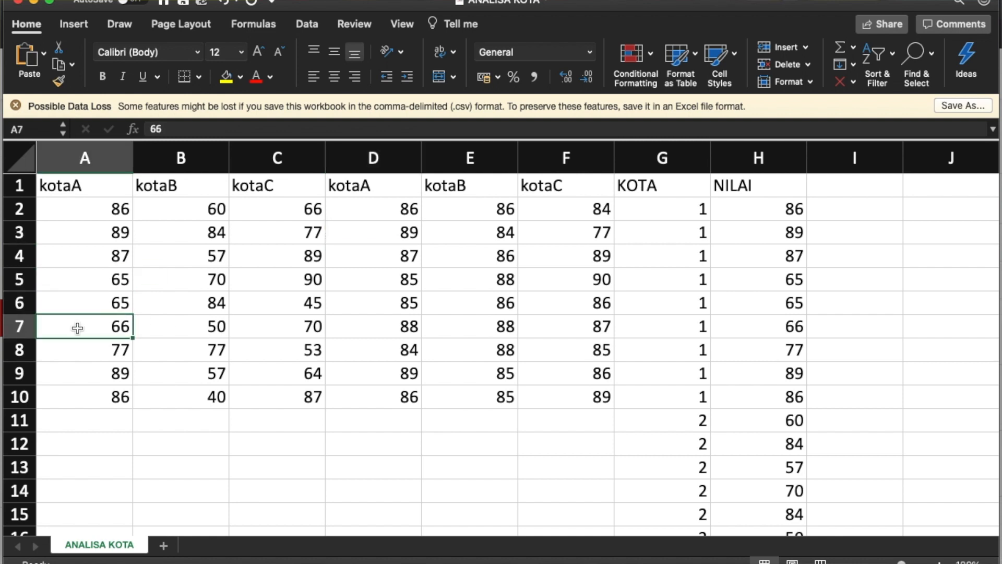
pyautogui.click(77, 283)
pyautogui.press('Down')
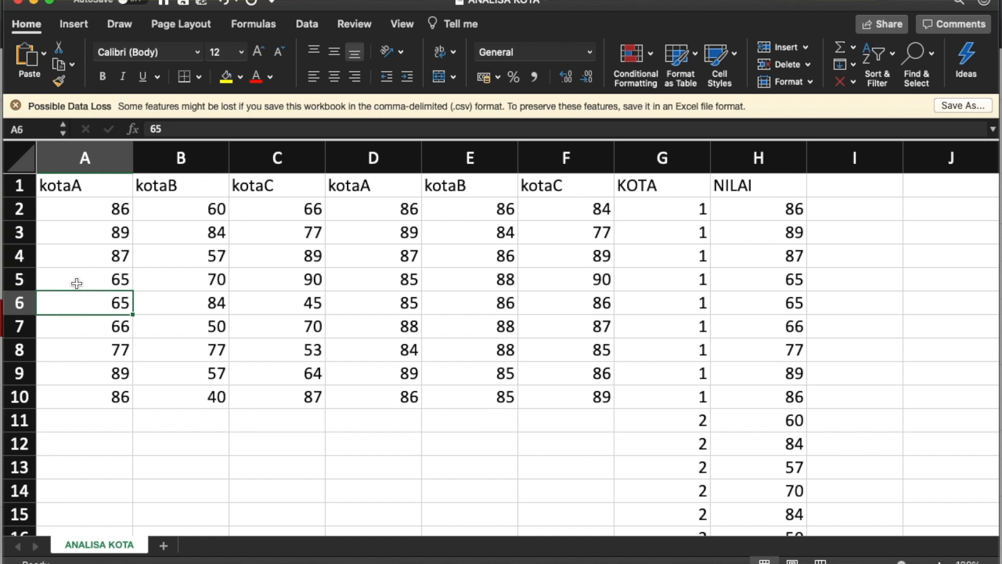
pyautogui.press('Down')
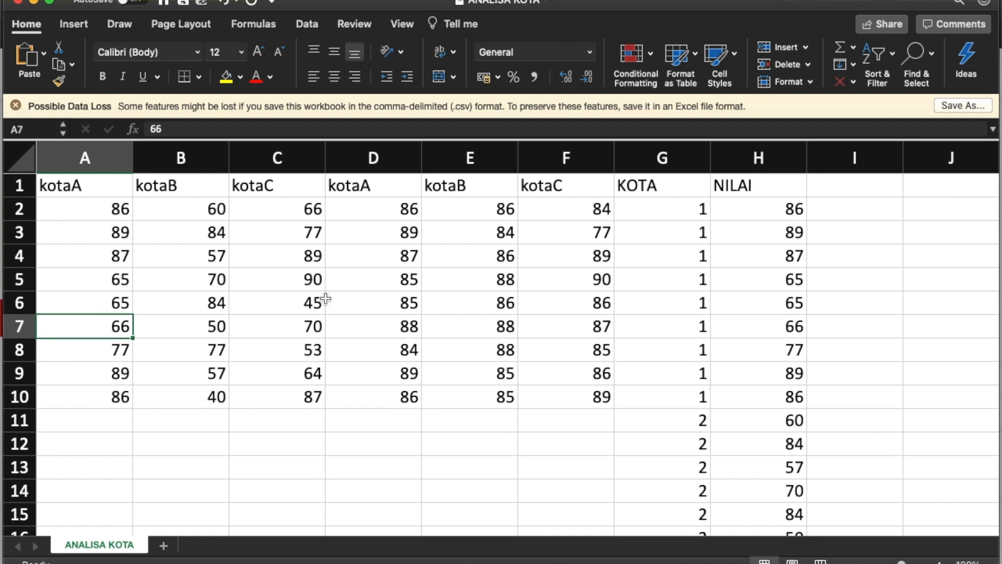
pyautogui.click(388, 288)
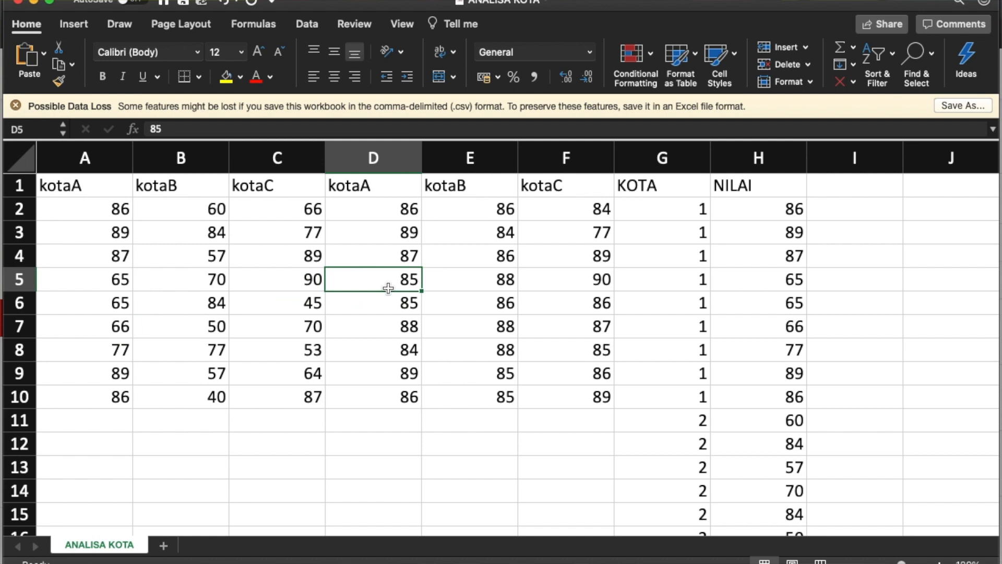
pyautogui.press('Down')
pyautogui.press('Down')
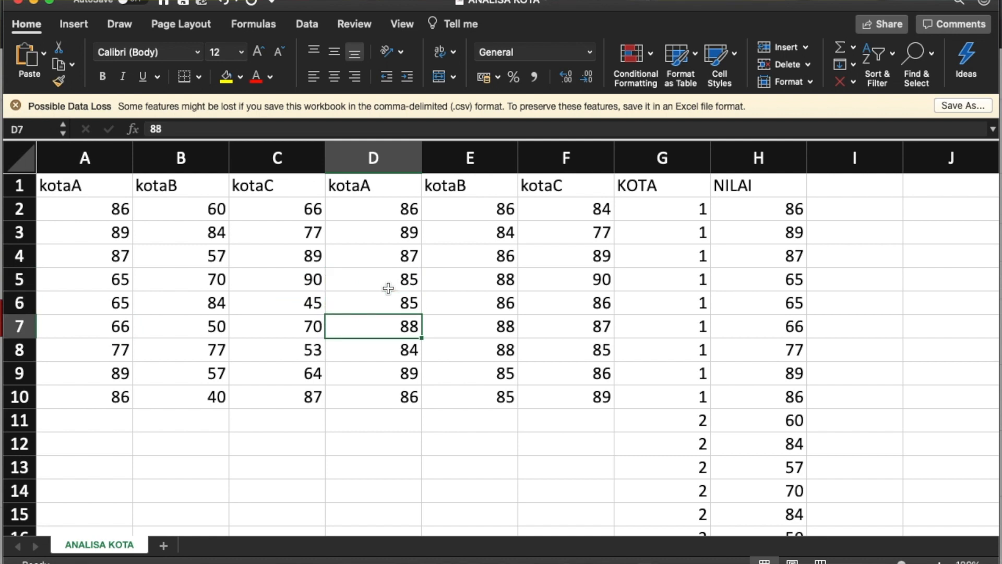
pyautogui.press('Up')
pyautogui.press('Up')
pyautogui.press('Up')
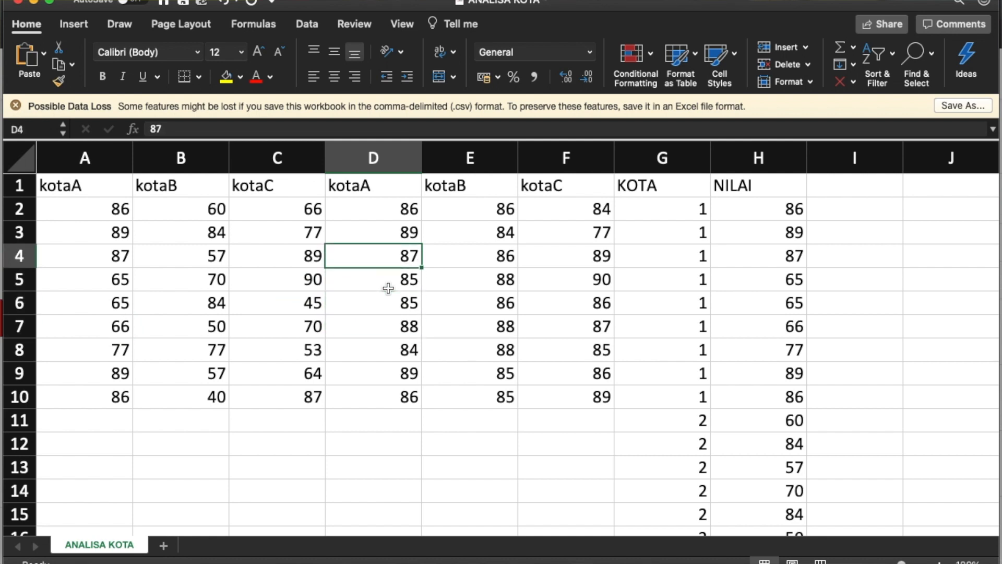
pyautogui.press('Down')
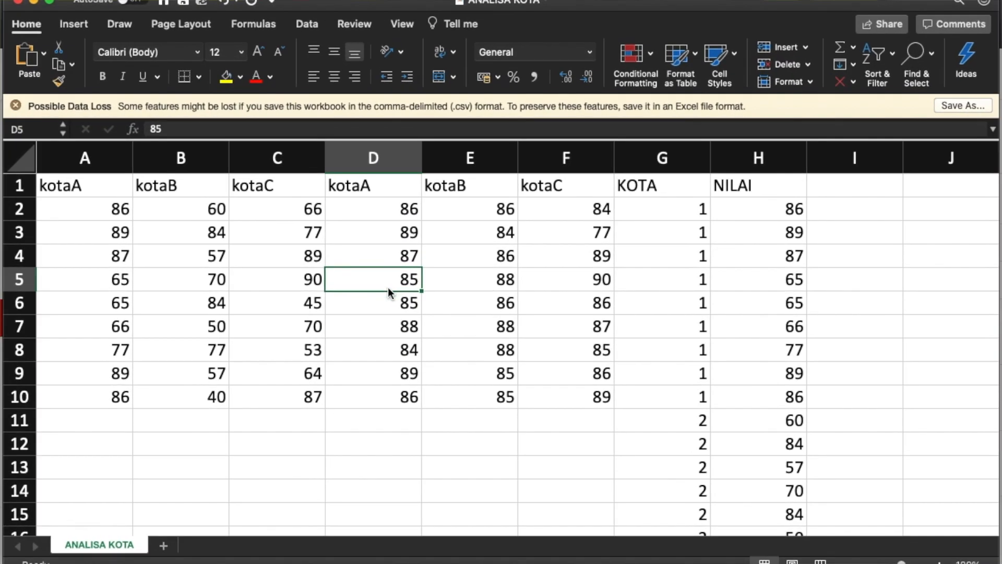
pyautogui.hotkey('ctrl', 'Up')
pyautogui.click(481, 243)
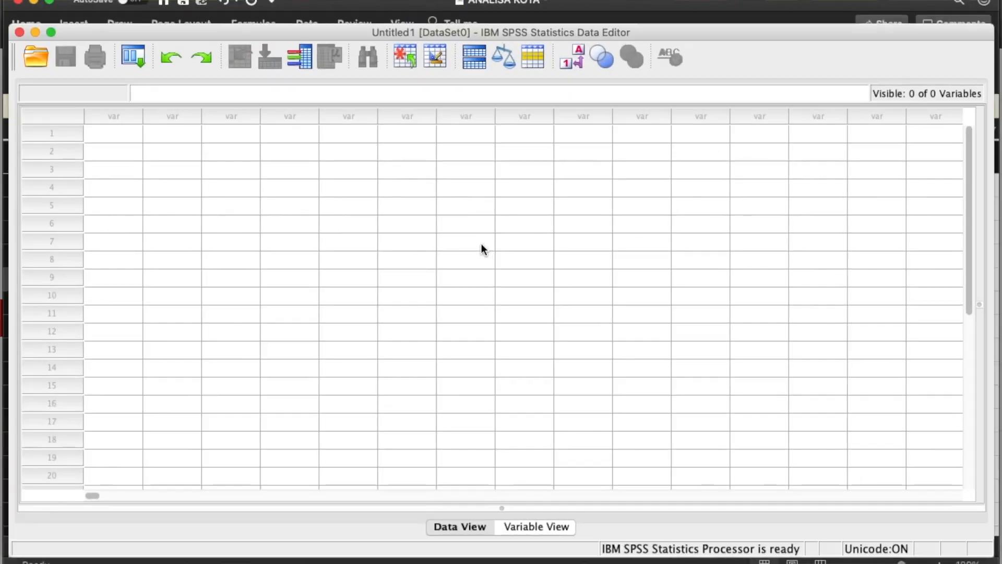
pyautogui.hotkey('ctrl', 'Up')
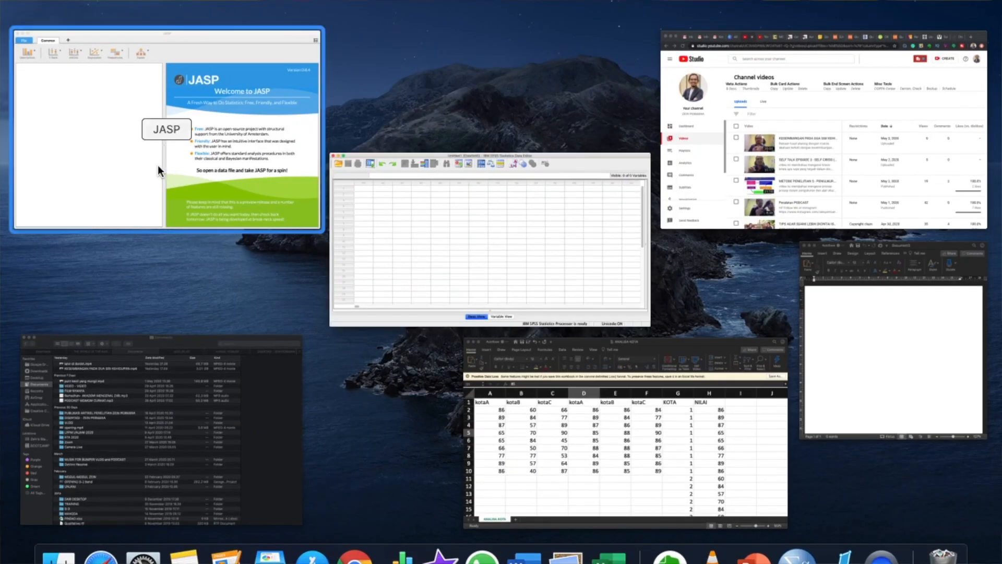
pyautogui.click(158, 165)
pyautogui.hotkey('ctrl', 'Up')
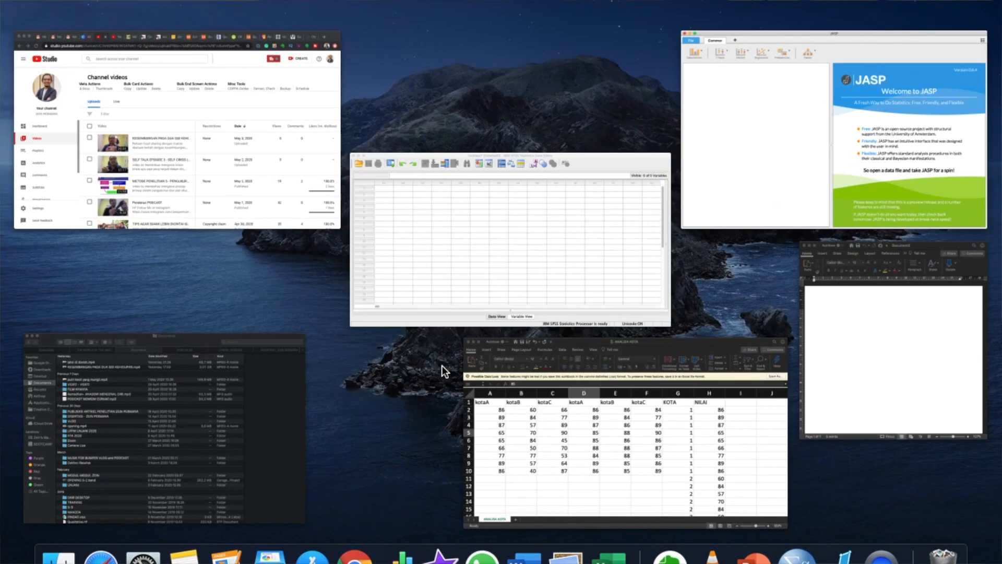
pyautogui.click(217, 176)
pyautogui.scroll(-3, 455, 314)
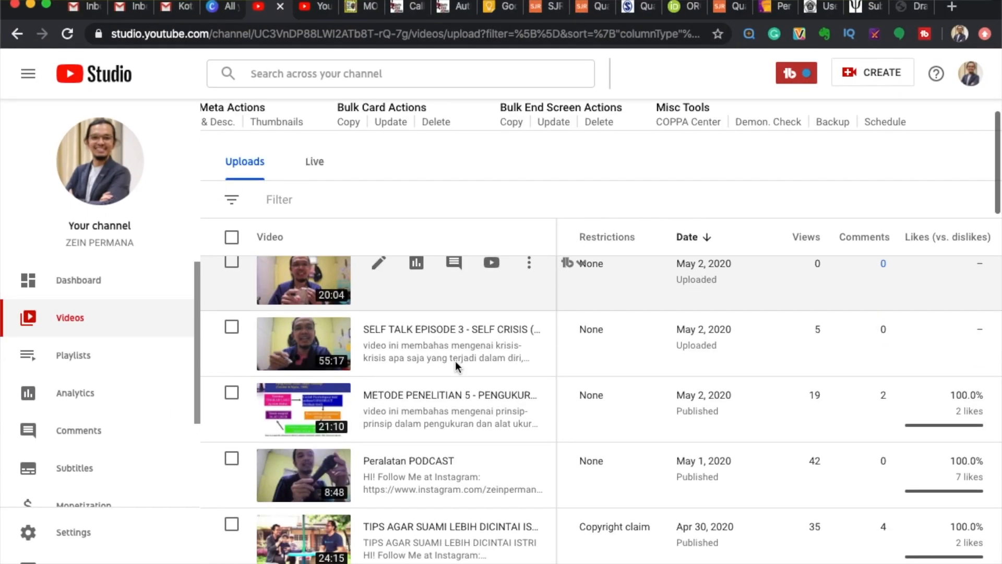
pyautogui.scroll(3, 455, 361)
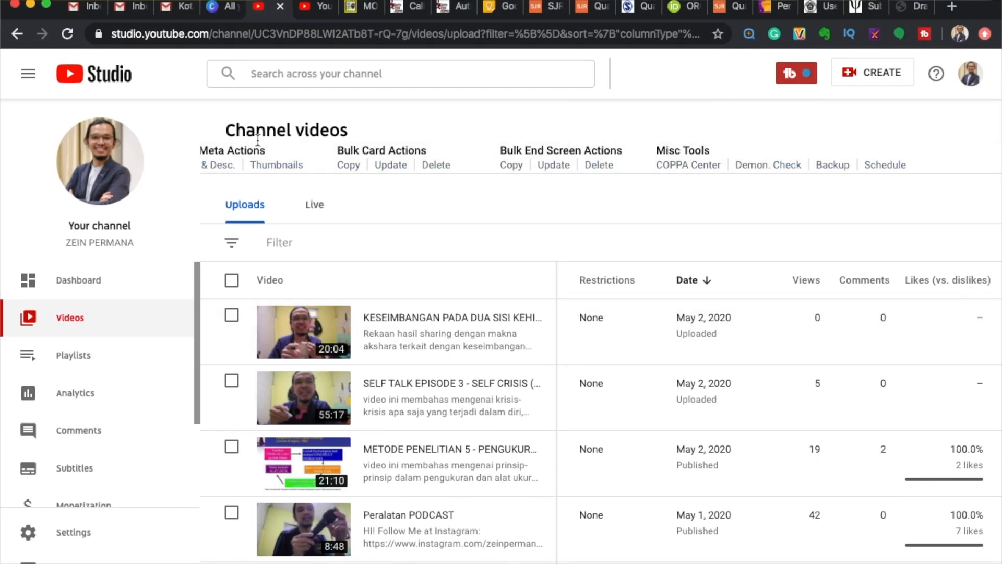
pyautogui.hotkey('ctrl', 'Up')
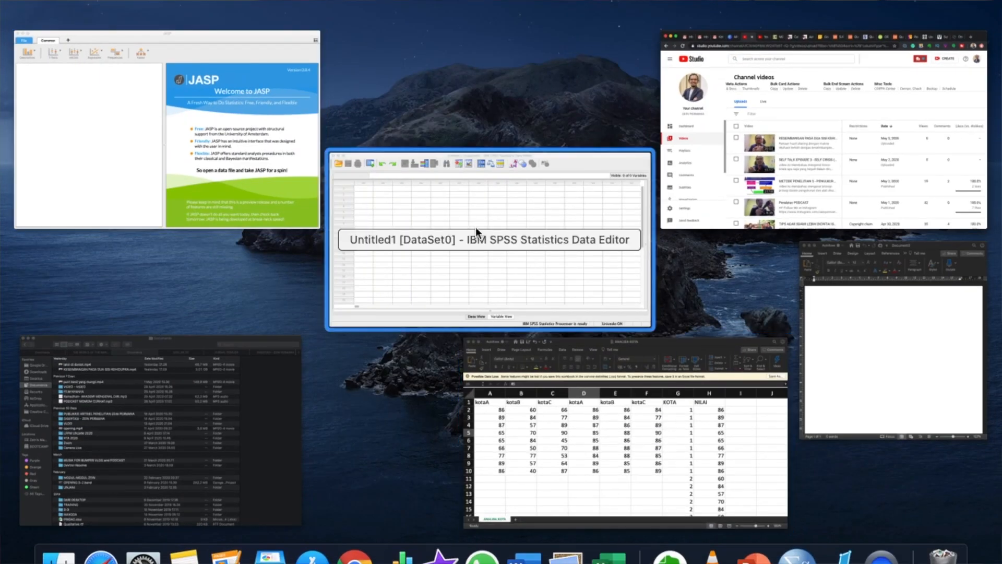
pyautogui.click(543, 371)
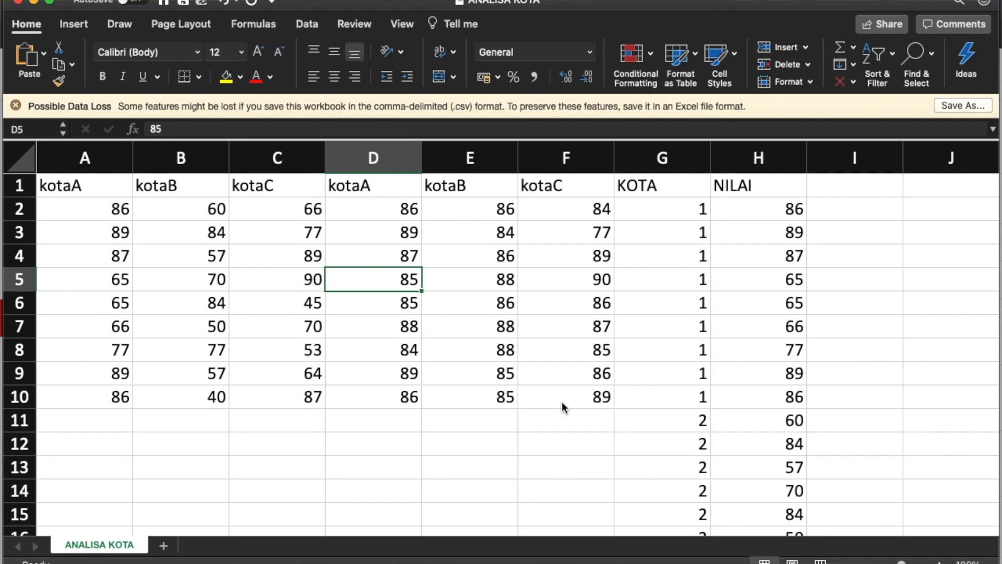
# - Switch to the blank Word document and write "Hipotesis konseptual" as its first line
pyautogui.hotkey('ctrl', 'Up')
pyautogui.click(824, 372)
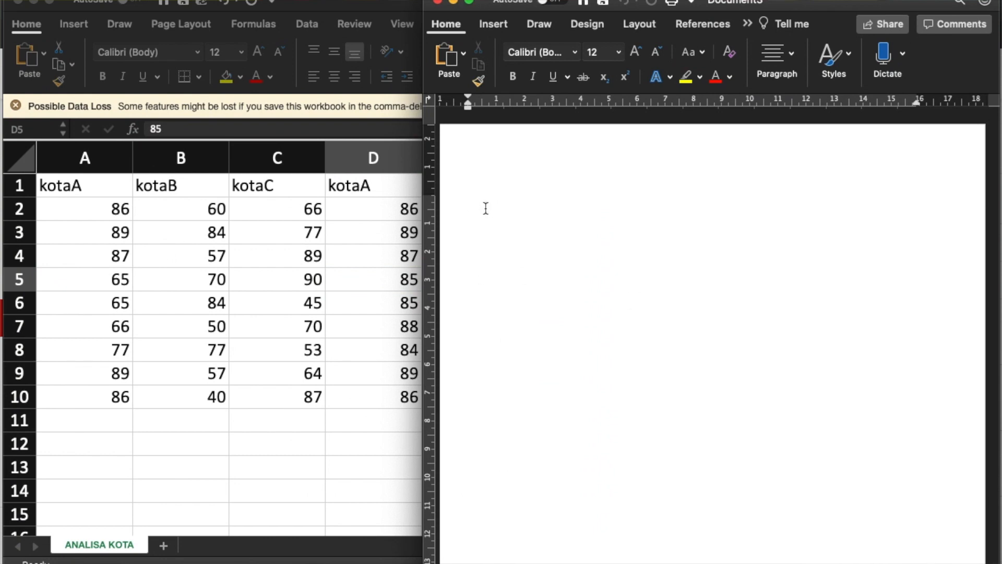
pyautogui.write('hipotesis konsepetu')
pyautogui.press('BackSpace')
pyautogui.press('BackSpace')
pyautogui.press('BackSpace')
pyautogui.write('tual')
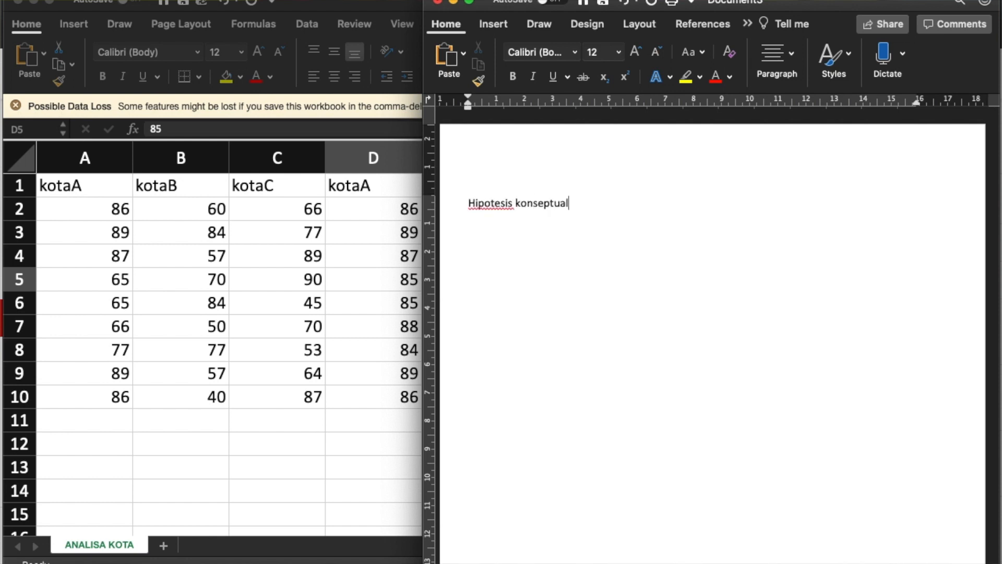
# - Add the null hypothesis "H0 → tidak terdapat perbedaan antara pertama masuk sebagai barista dengan setelah 3 bulan sebagai barista" below the heading
pyautogui.press('Return')
pyautogui.write('h')
pyautogui.press('BackSpace')
pyautogui.write('H0')
pyautogui.write(' --> tid')
pyautogui.write('ak ')
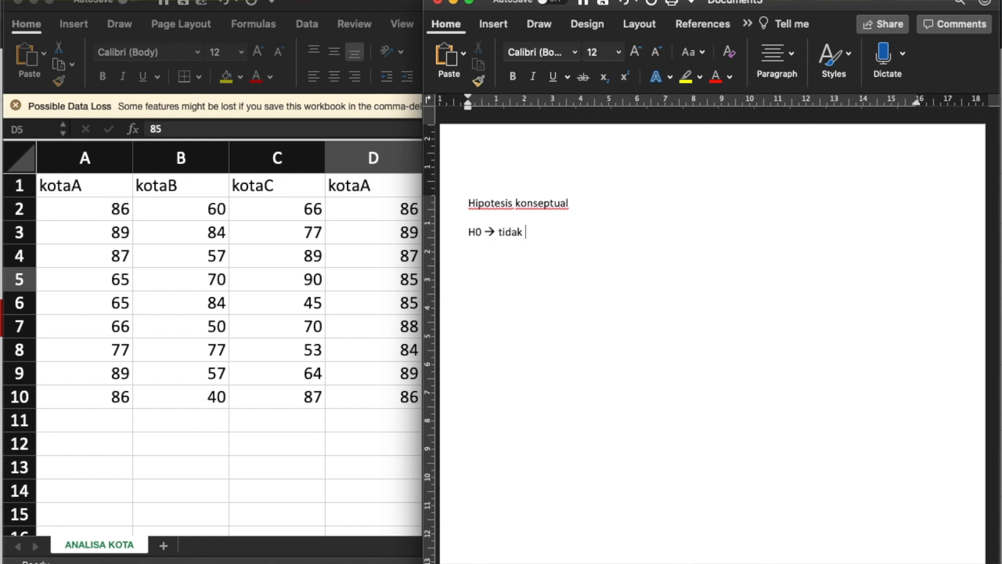
pyautogui.write('terdapat perbe')
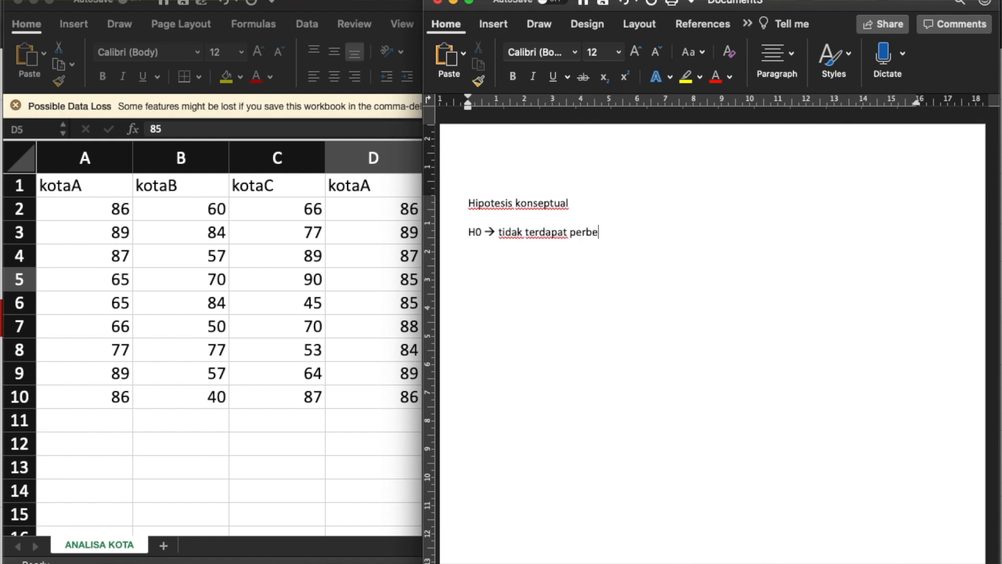
pyautogui.write('daan antara ')
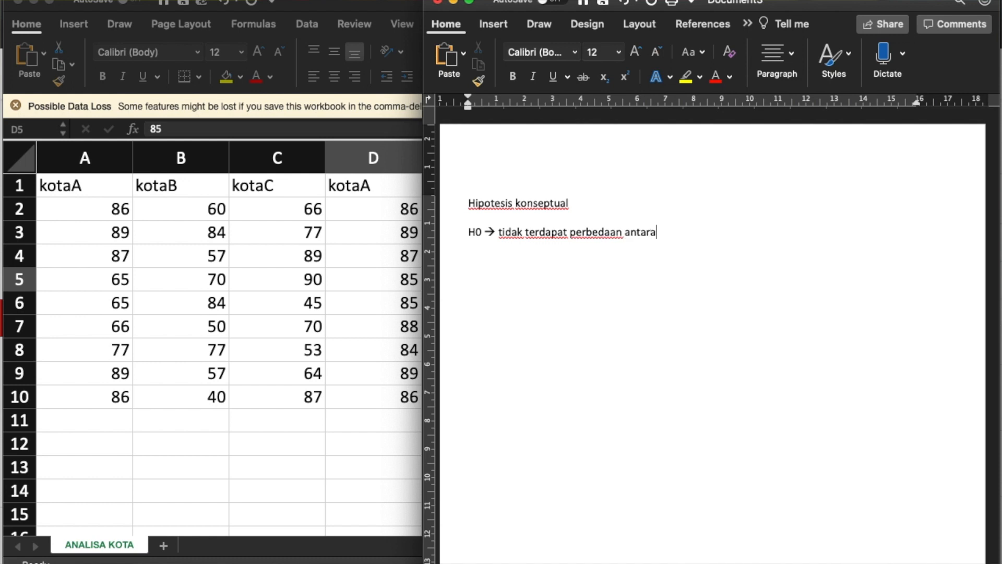
pyautogui.write('pertama masuk sebagai barista')
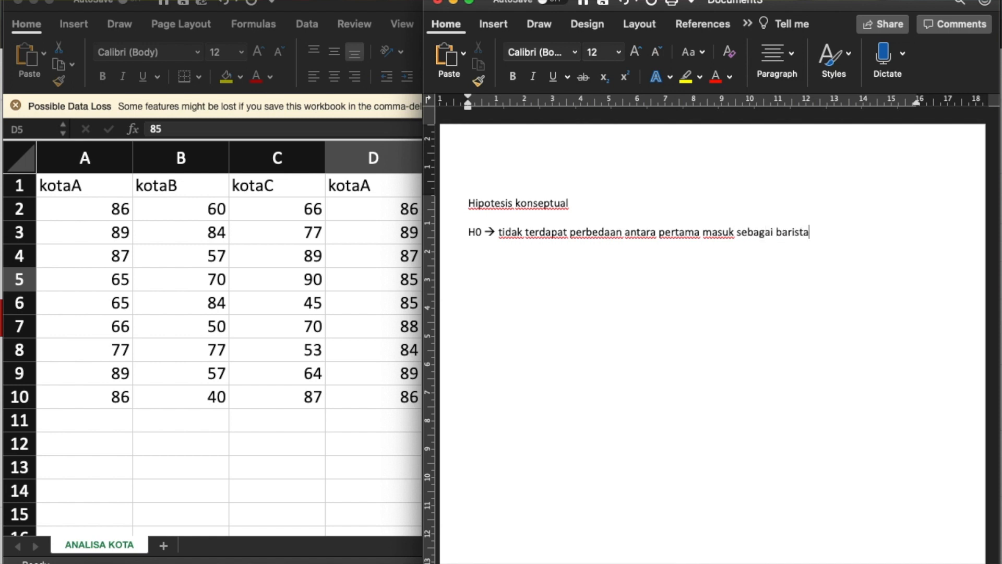
pyautogui.write(' dengan setela')
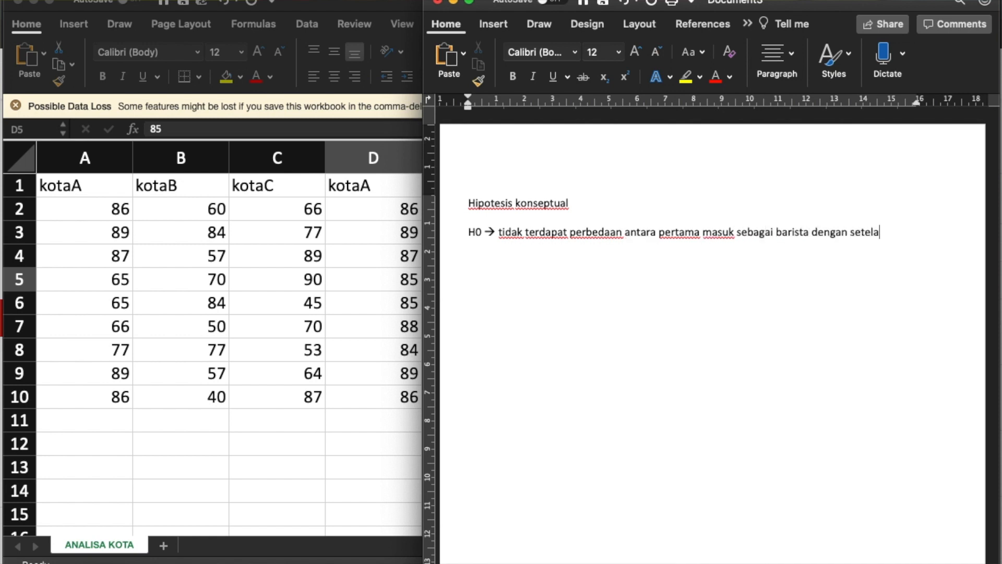
pyautogui.write('h 3 bulan sebagai barsit')
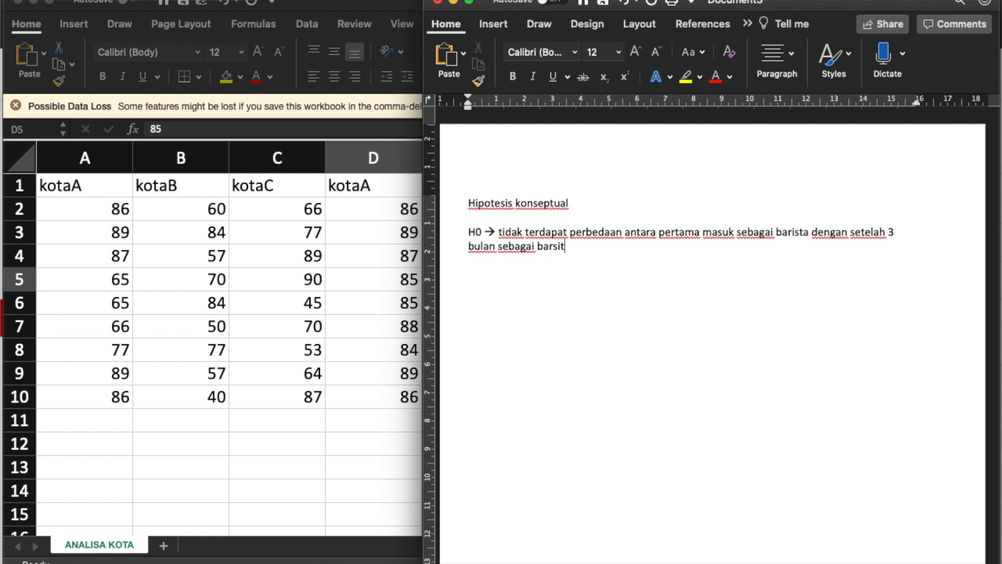
pyautogui.press('BackSpace')
pyautogui.press('BackSpace')
pyautogui.press('BackSpace')
pyautogui.write('ista')
# - Add an "H1 →" line below and complete it with a copy of the H0 sentence starting from "terdapat"
pyautogui.press('Return')
pyautogui.press('Return')
pyautogui.write('h1 -->')
pyautogui.moveTo(526, 234); pyautogui.dragTo(577, 246)
pyautogui.press('super+c')
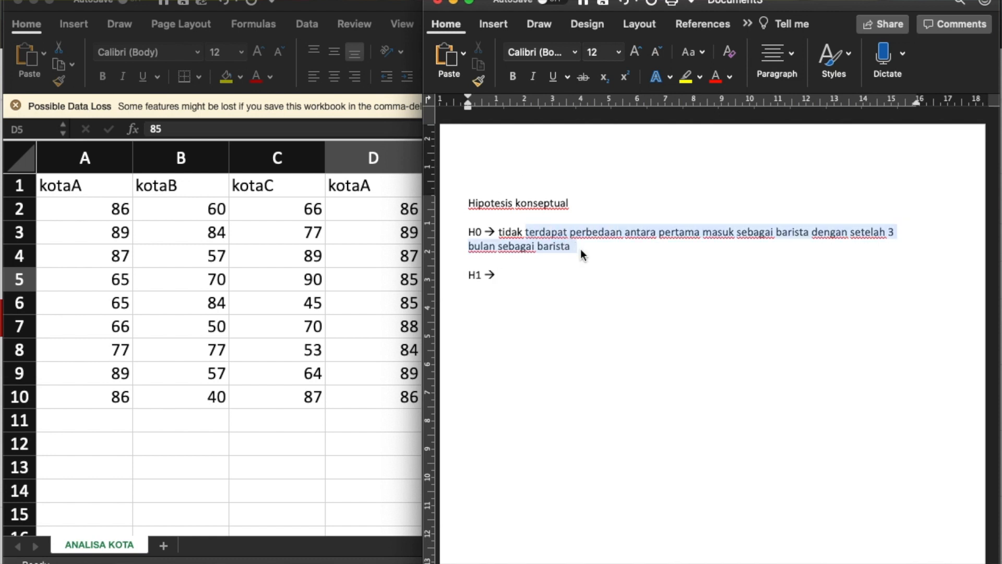
pyautogui.click(547, 275)
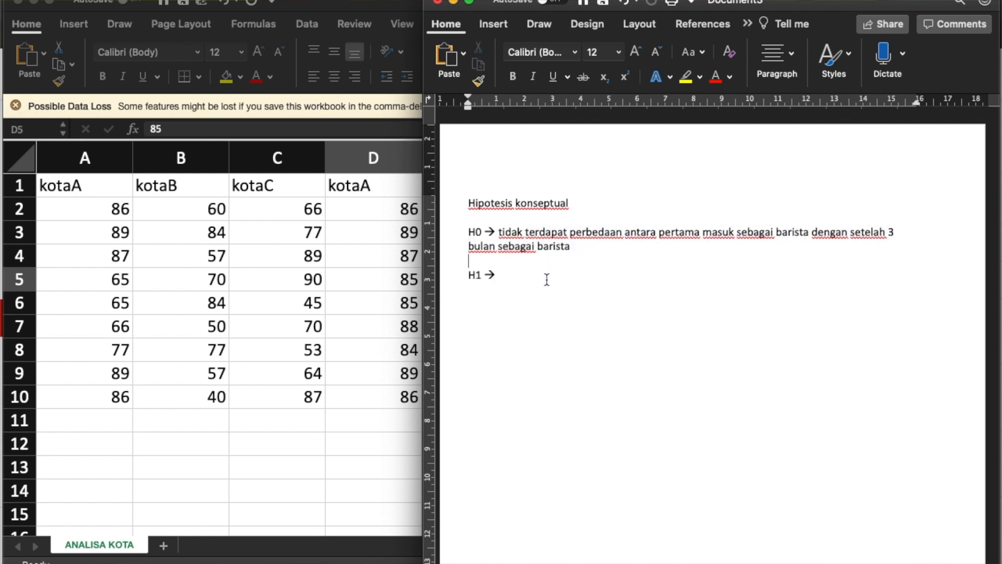
pyautogui.press('super+v')
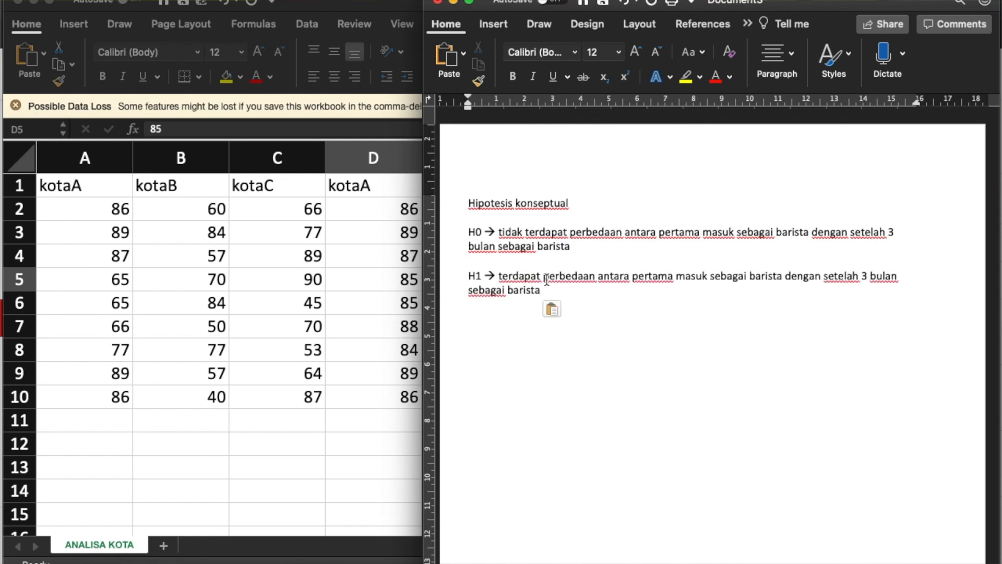
# - Write the heading "Hipotesis statistic" below the conceptual hypotheses
pyautogui.press('Return')
pyautogui.press('Return')
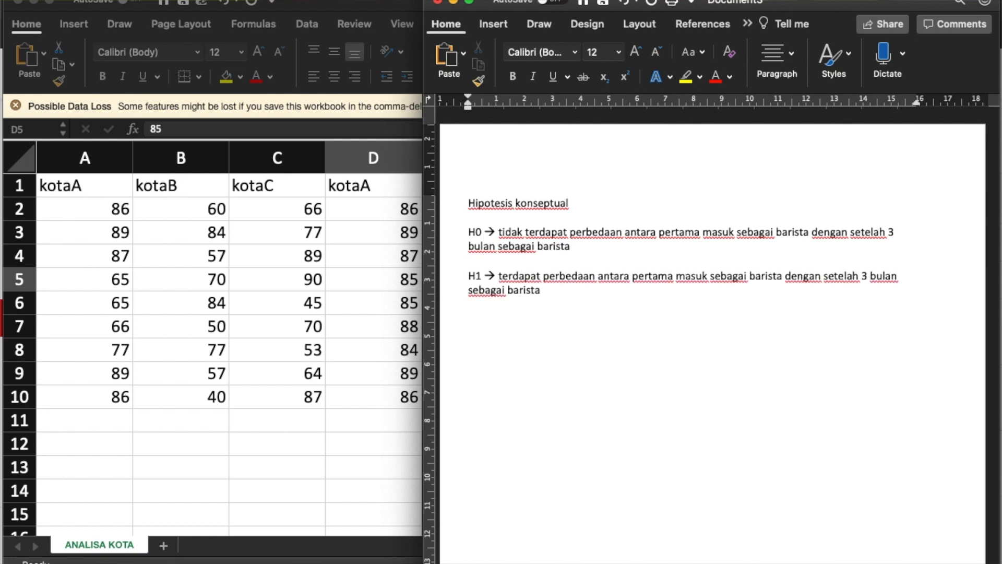
pyautogui.write('hipo')
pyautogui.write('tesis stat')
pyautogui.write('istic')
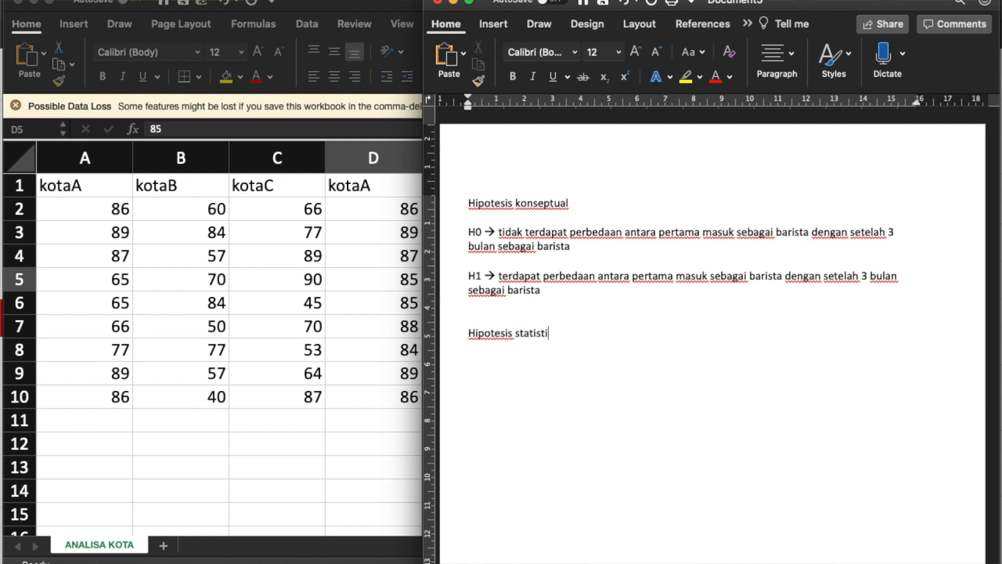
# - Add the statistical null hypothesis "H0 → mKotaAsebelum = mKotaAsesudah" under the "Hipotesis statistic" heading
pyautogui.press('Return')
pyautogui.write('h')
pyautogui.write('0 ->')
pyautogui.write(' mK')
pyautogui.write('ota')
pyautogui.write('Aseb')
pyautogui.write('elum ')
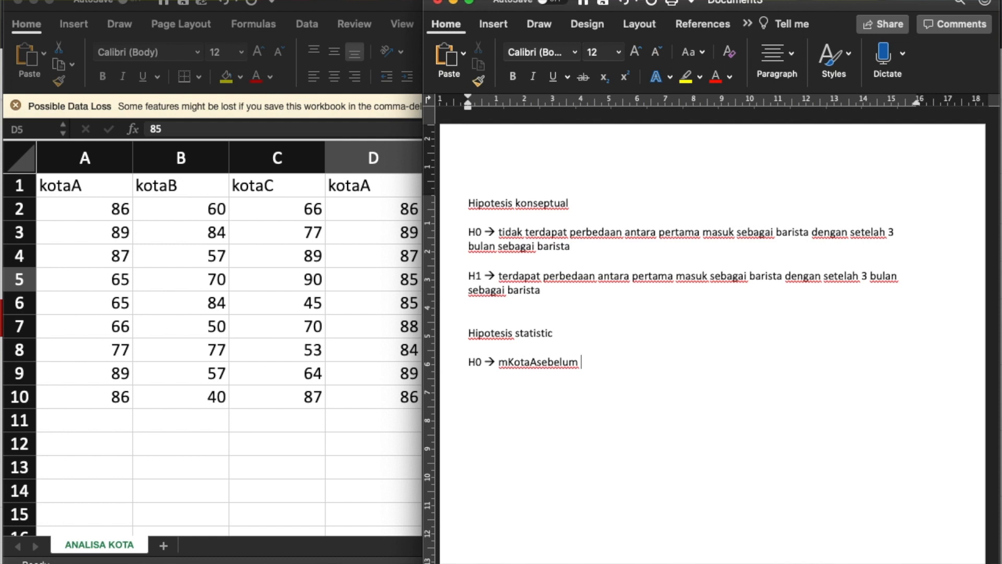
pyautogui.write('= mKotaAsesudah')
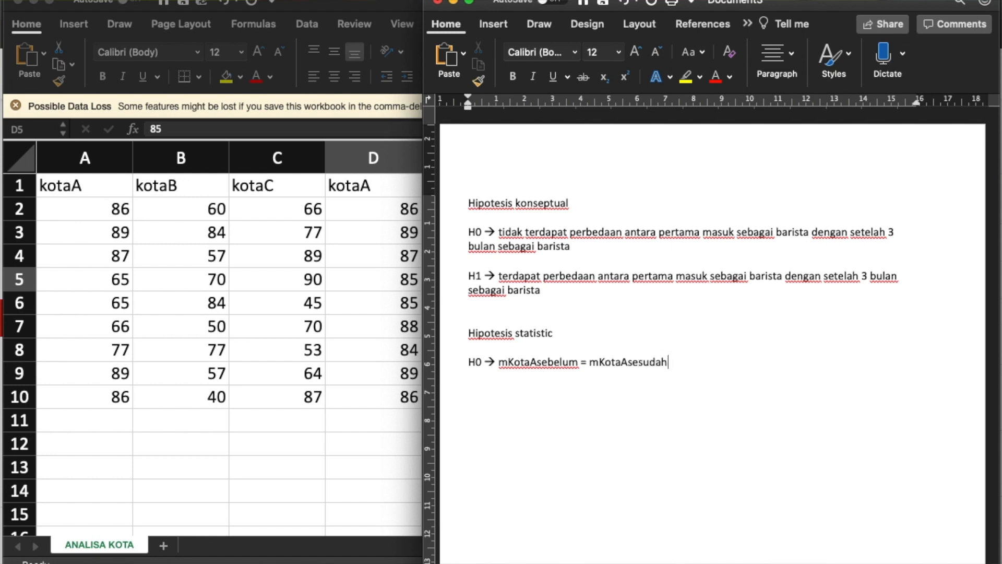
# - Add an "H1 →" line below and fill it with a copy of the H0 equation mKotaAsebelum = mKotaAsesudah
pyautogui.press('Return')
pyautogui.write('H1 ')
pyautogui.write('->')
pyautogui.moveTo(499, 362); pyautogui.dragTo(687, 358)
pyautogui.press('super+c')
pyautogui.click(561, 381)
pyautogui.press('super+v')
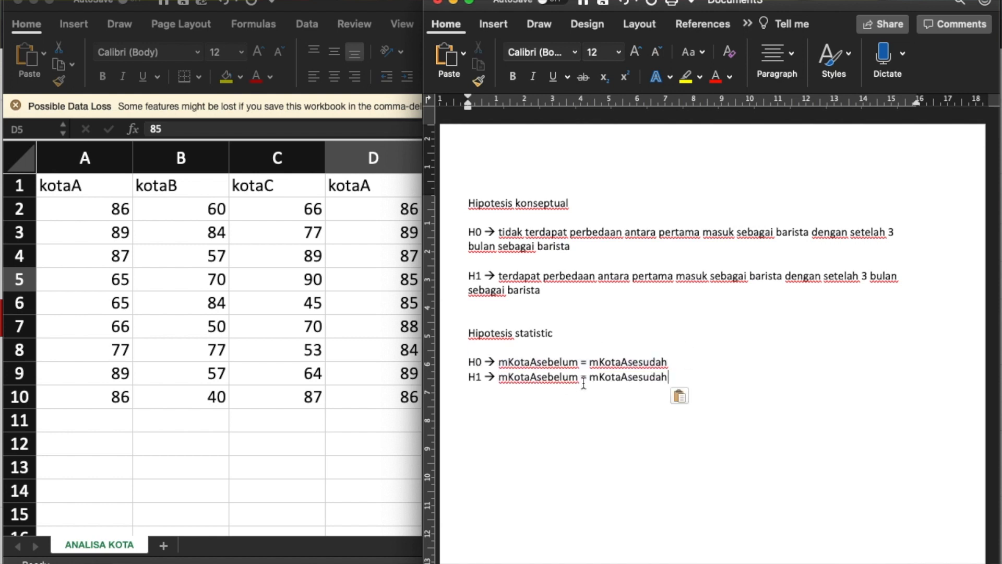
# - Replace the equals sign in the statistical H1 line with "(tidak sama dengan)"
pyautogui.doubleClick(585, 378)
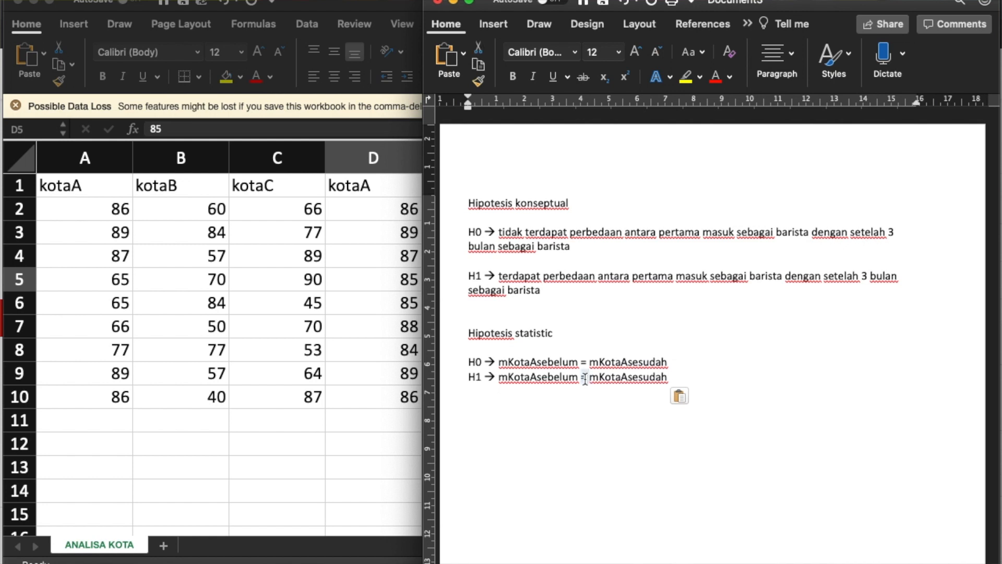
pyautogui.write('tidak sama')
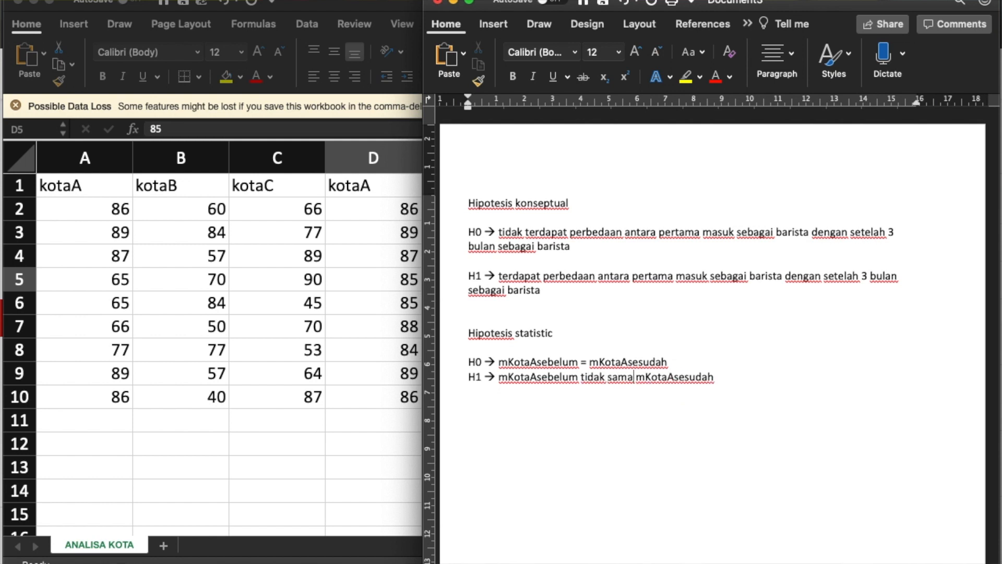
pyautogui.write(' dengan ')
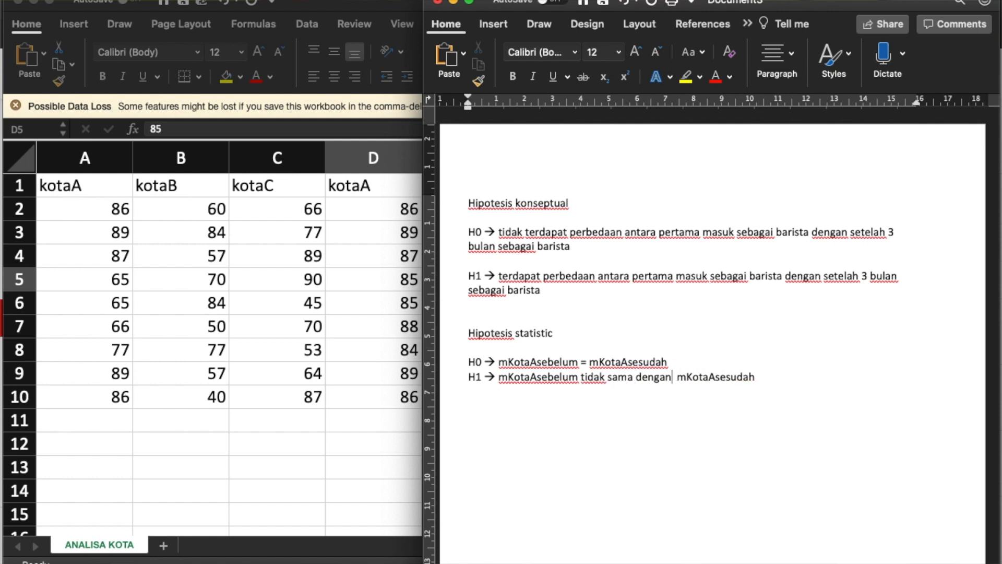
pyautogui.write(')')
pyautogui.click(581, 377)
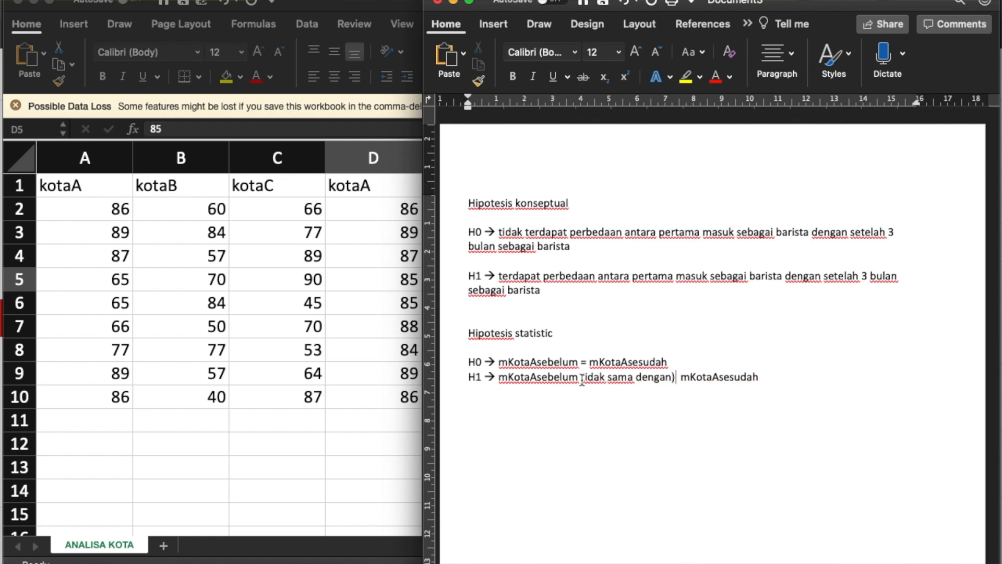
pyautogui.write('(')
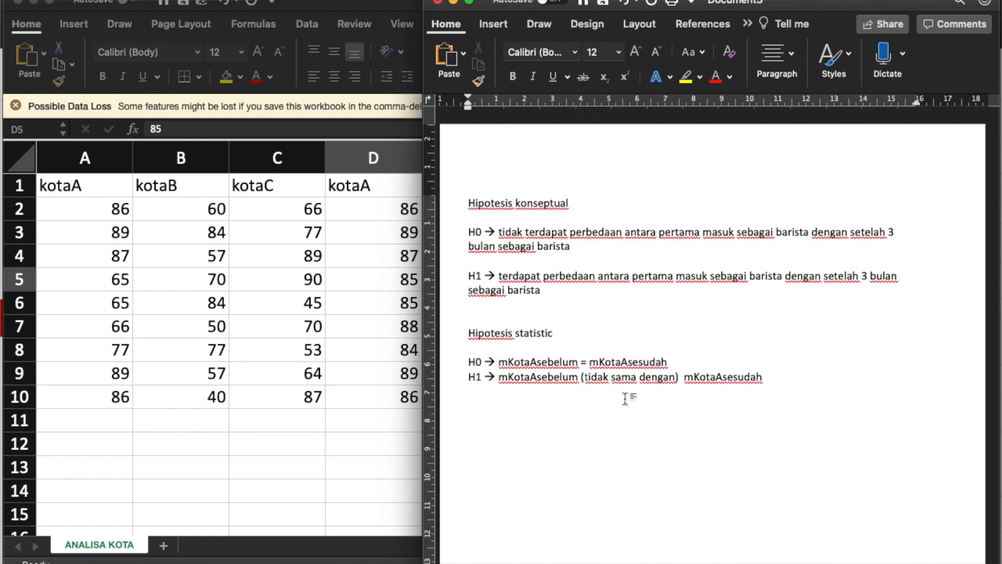
# - Add the significance criterion "P < 0.05" below the statistical hypotheses
pyautogui.scroll(-1, 625, 398)
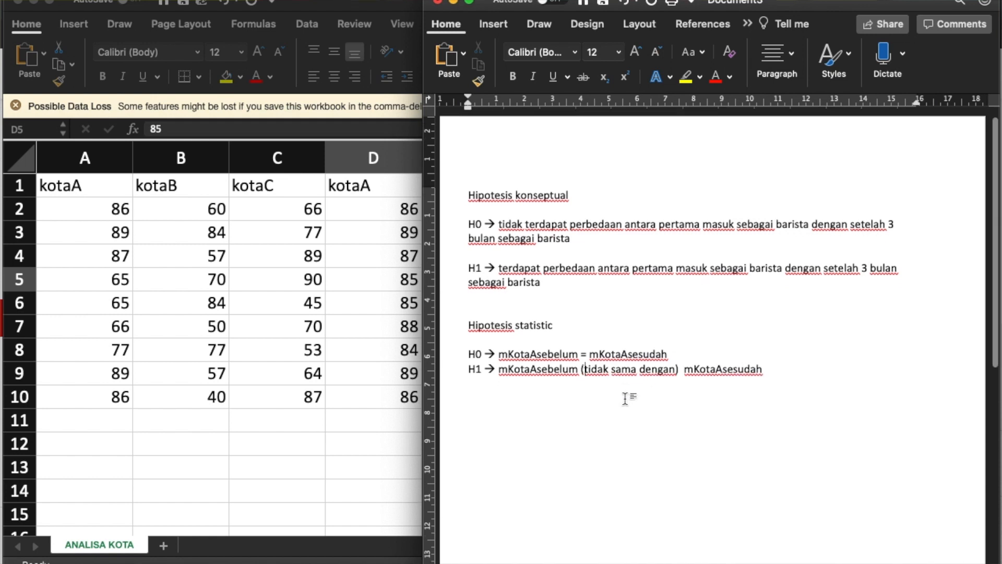
pyautogui.scroll(-1, 625, 397)
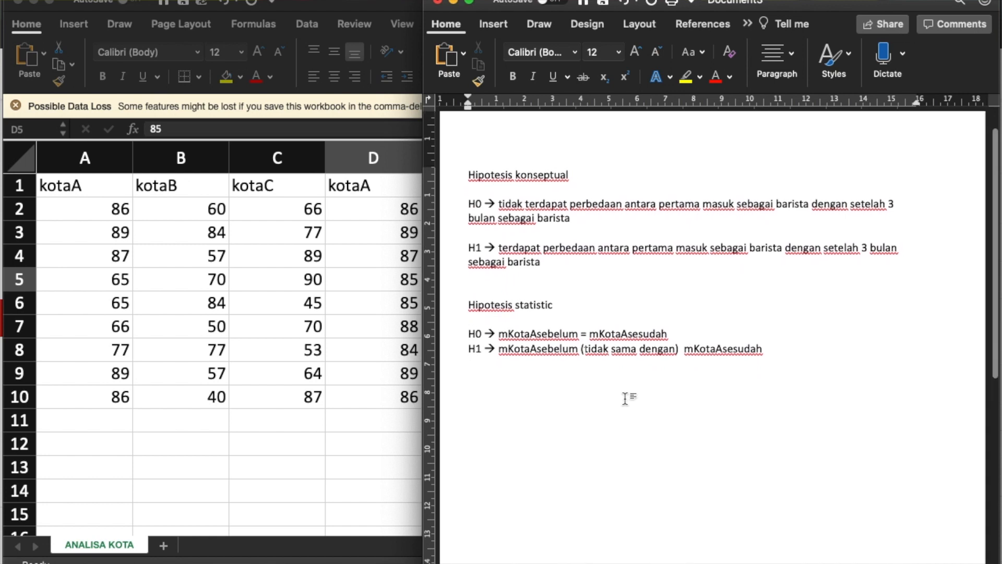
pyautogui.click(769, 358)
pyautogui.press('Return')
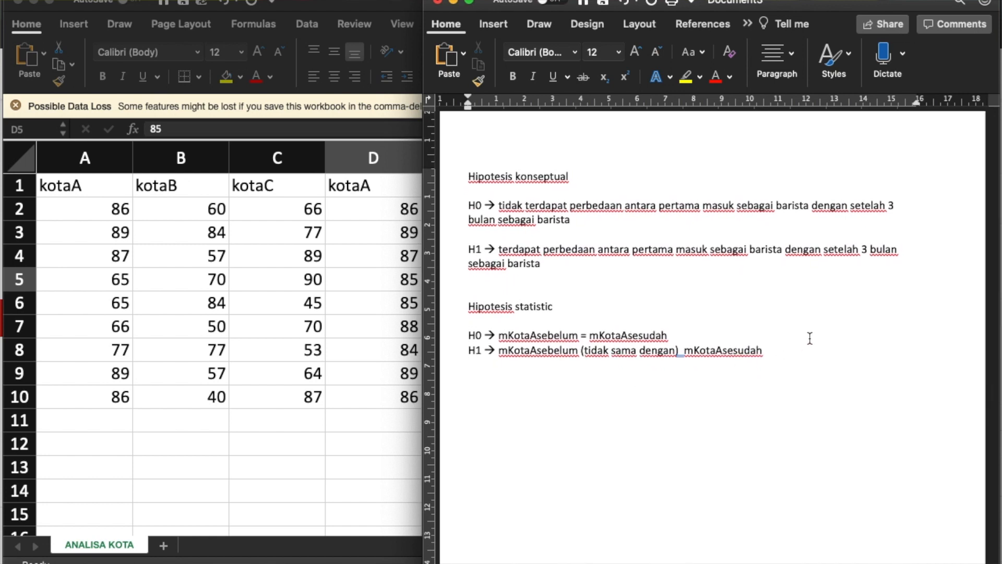
pyautogui.write('P')
pyautogui.write(' < ')
pyautogui.write('o')
pyautogui.write('.o')
pyautogui.write('5')
pyautogui.press('BackSpace')
pyautogui.press('BackSpace')
pyautogui.press('BackSpace')
pyautogui.press('BackSpace')
pyautogui.write('0.05')
pyautogui.press('Return')
pyautogui.write('Kota A sebel')
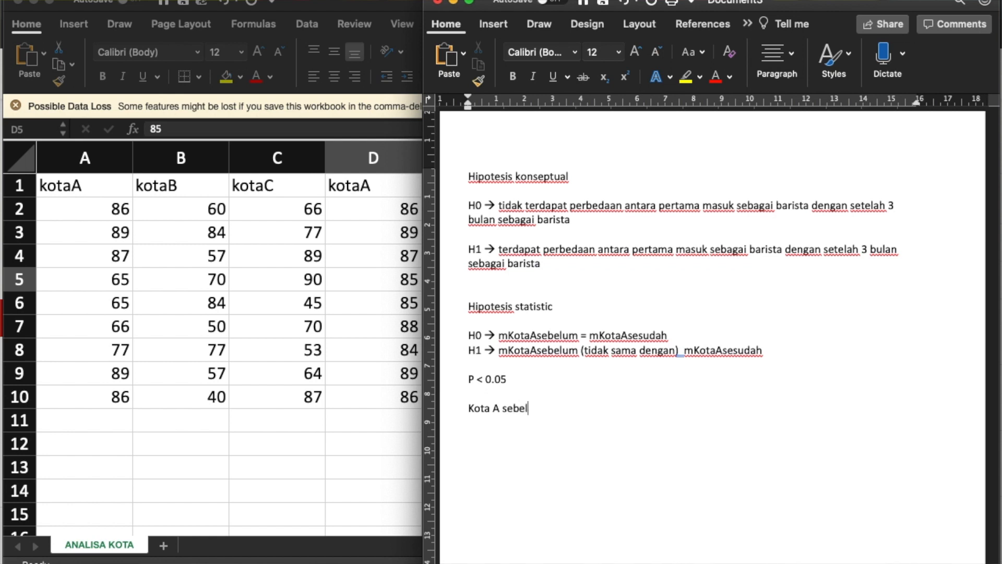
pyautogui.write('um <')
pyautogui.moveTo(561, 408); pyautogui.dragTo(458, 414)
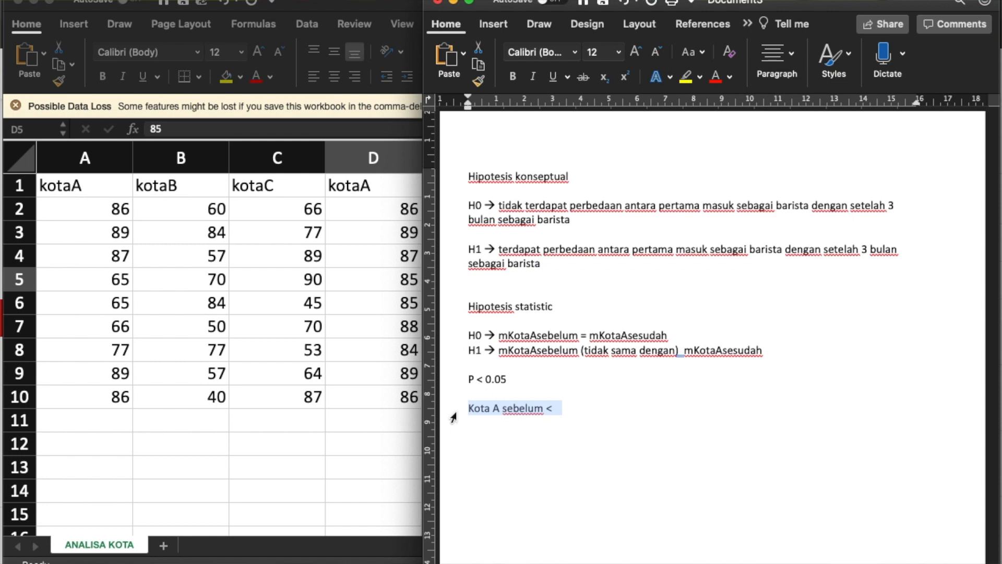
pyautogui.press('super+x')
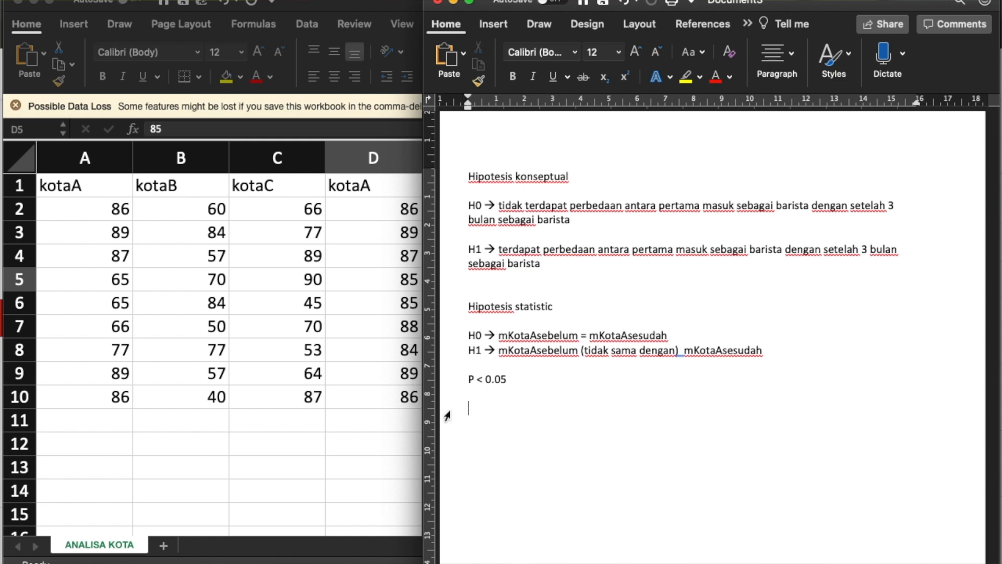
# - View the blank SPSS data sheet and return to the ANALISA KOTA workbook to compare the first kotaA scores in columns A and D
pyautogui.click(381, 447)
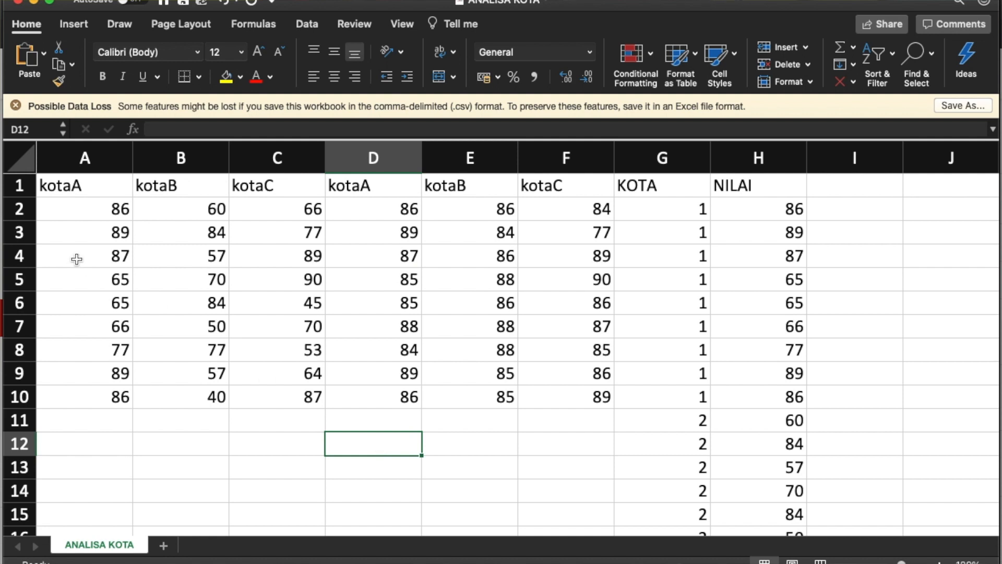
pyautogui.hotkey('ctrl', 'Up')
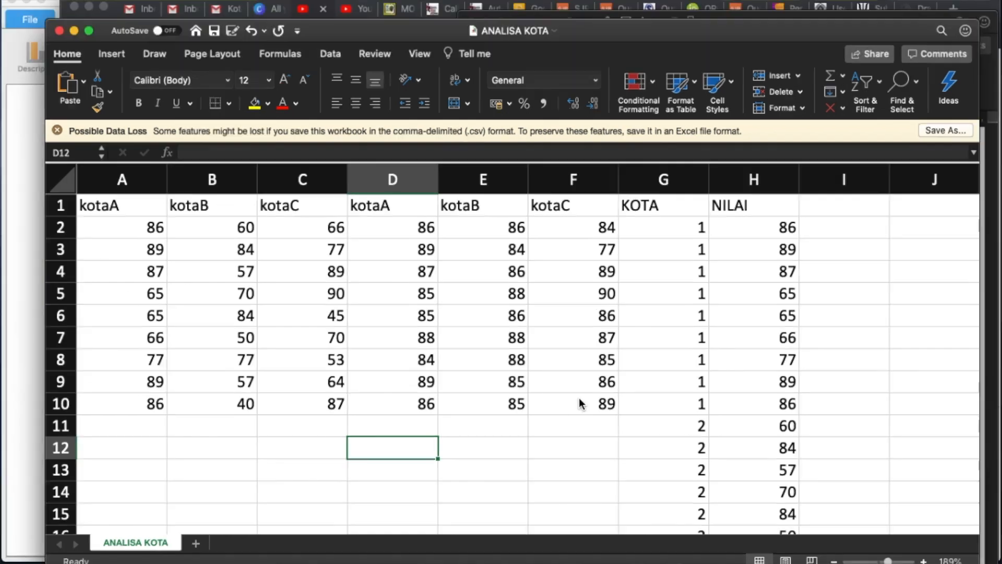
pyautogui.click(472, 275)
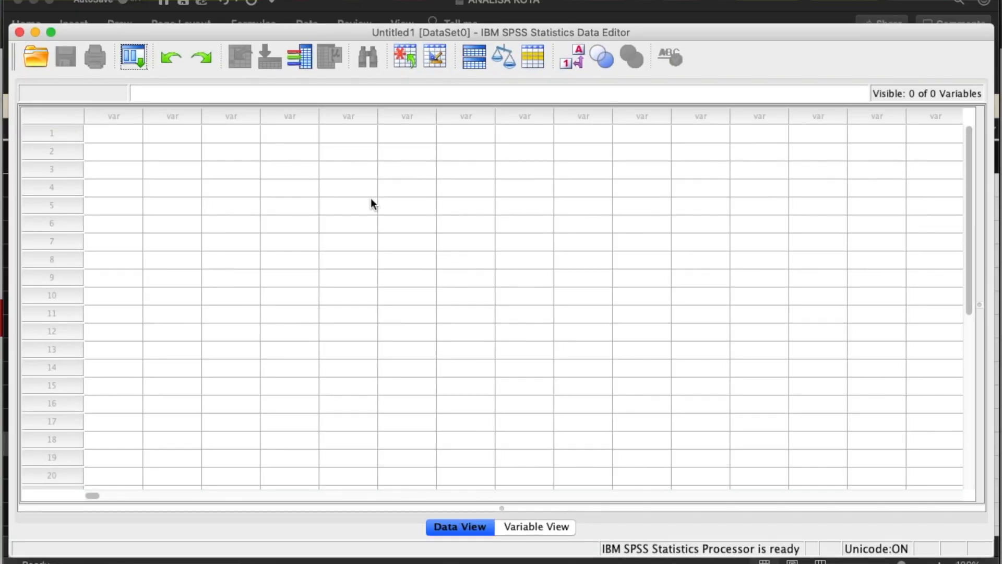
pyautogui.hotkey('ctrl', 'Up')
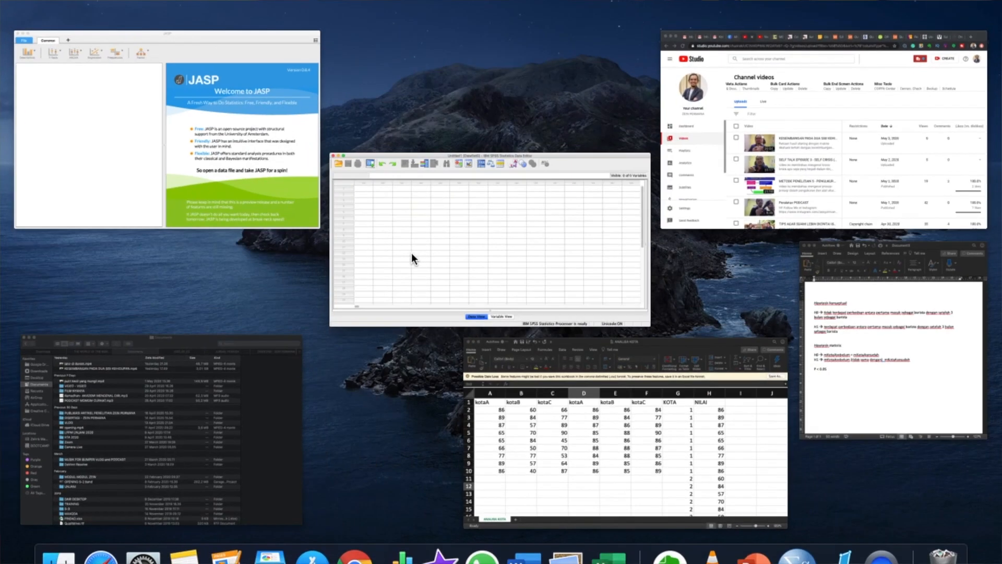
pyautogui.click(630, 434)
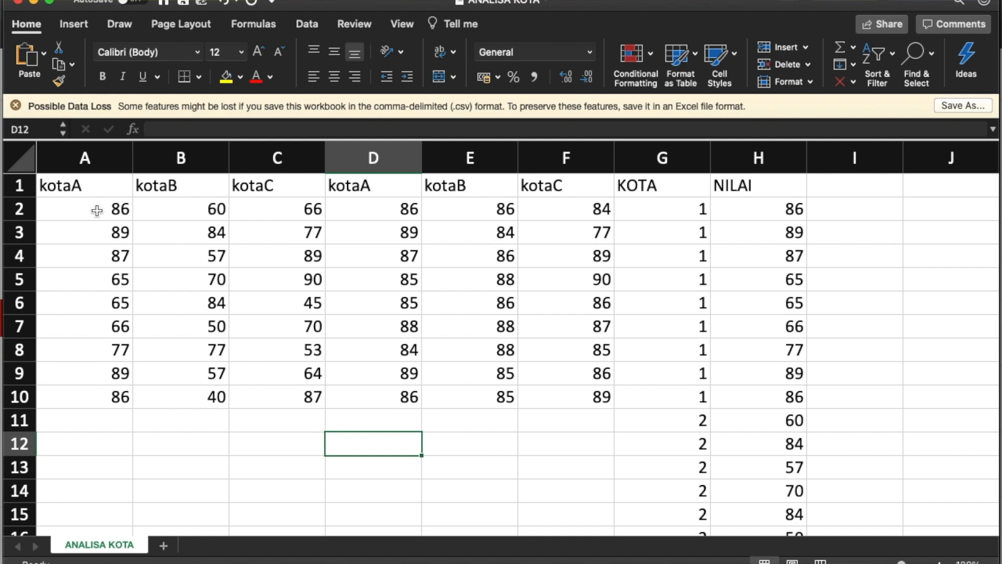
pyautogui.click(96, 211)
pyautogui.click(372, 208)
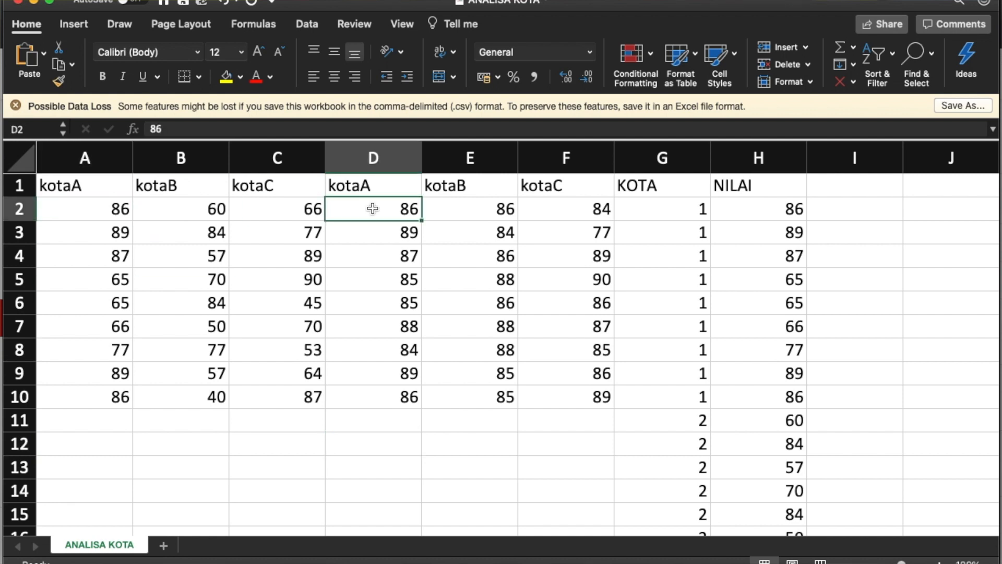
# - Copy the kotaA scores in cells A2 to A10
pyautogui.click(115, 206)
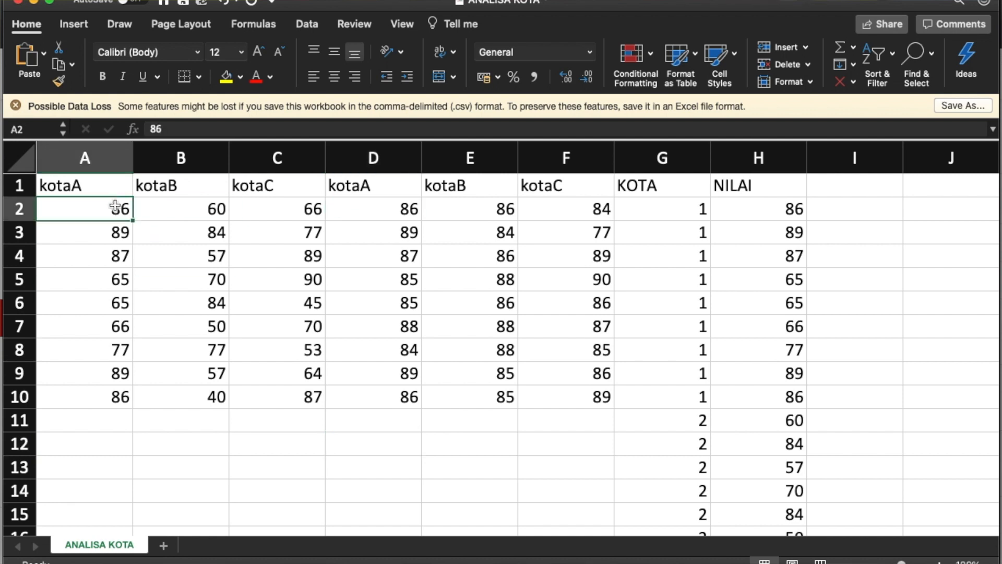
pyautogui.hotkey('shift', 'Down')
pyautogui.hotkey('shift', 'Down')
pyautogui.hotkey('shift', 'Down')
pyautogui.hotkey('shift', 'Down')
pyautogui.hotkey('shift', 'Down')
pyautogui.hotkey('shift', 'Down')
pyautogui.hotkey('shift', 'Down')
pyautogui.hotkey('shift', 'Down')
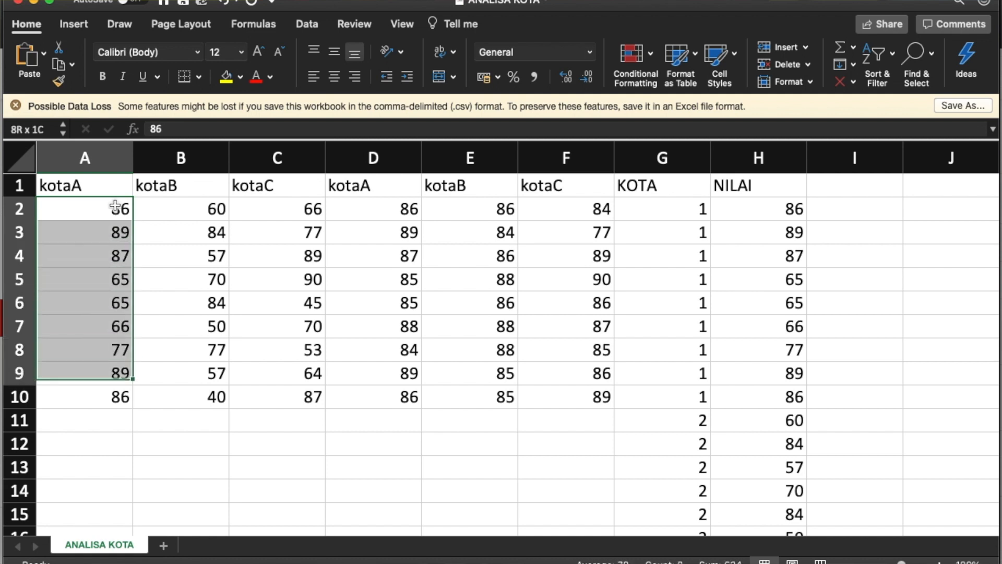
pyautogui.press('super+c')
# - Switch to the SPSS data editor and paste the copied kotaA scores into the first column, starting at row 1
pyautogui.hotkey('ctrl', 'Up')
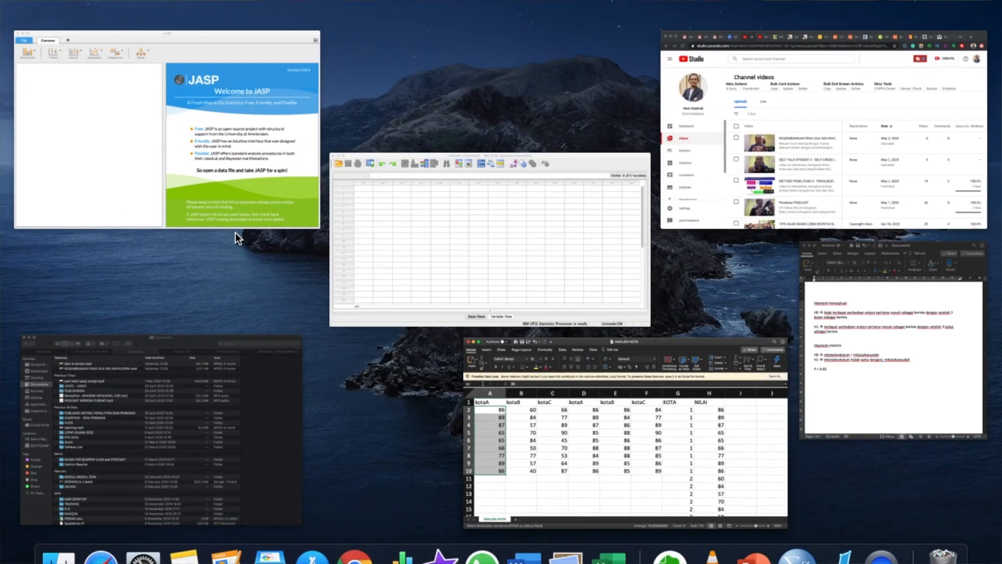
pyautogui.click(417, 233)
pyautogui.click(111, 133)
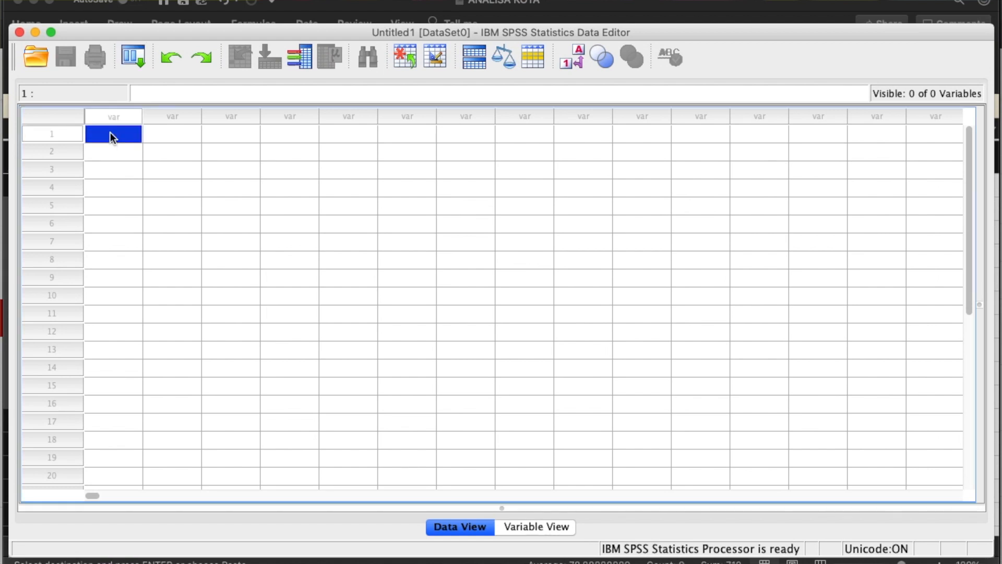
pyautogui.press('super+v')
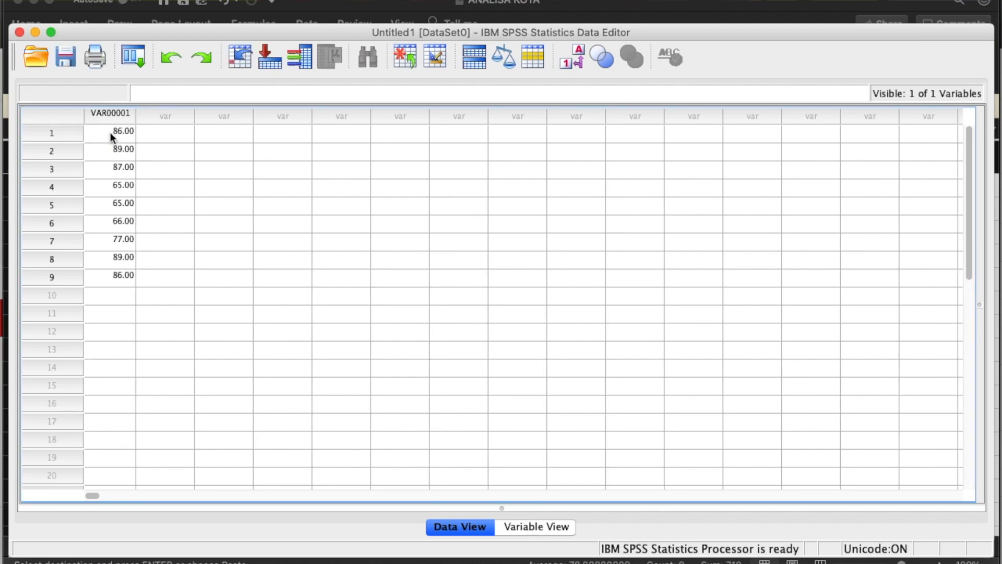
# - Return to the ANALISA KOTA workbook and copy the second kotaA scores in cells D2 to D10
pyautogui.hotkey('ctrl', 'Up')
pyautogui.click(597, 384)
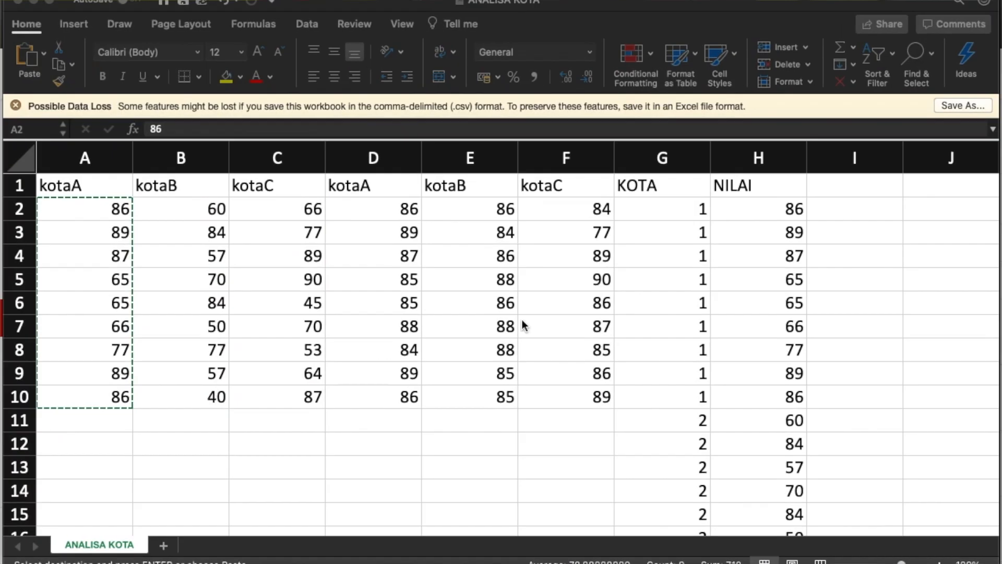
pyautogui.click(368, 211)
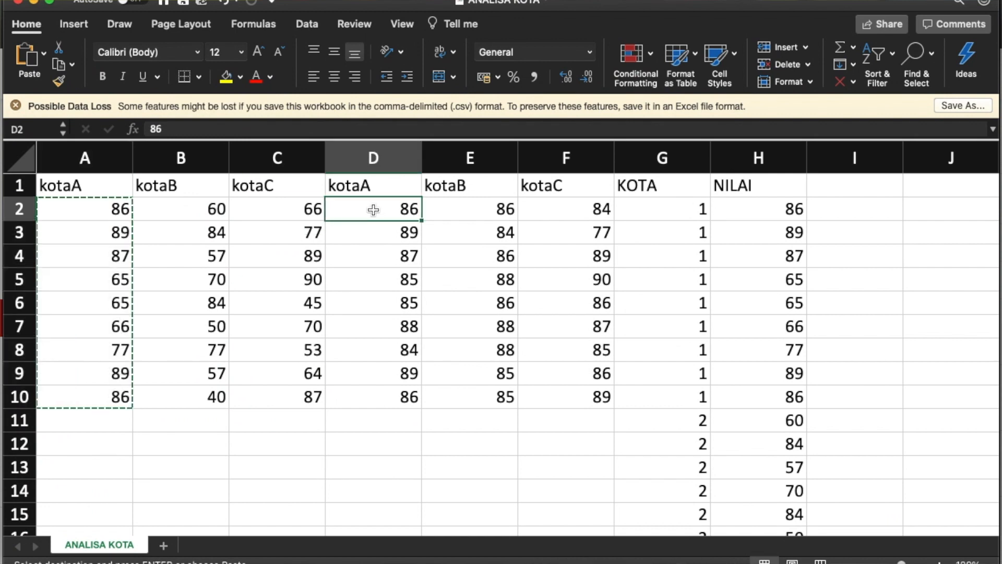
pyautogui.hotkey('shift', 'Down')
pyautogui.hotkey('shift', 'Down')
pyautogui.hotkey('shift', 'Down')
pyautogui.hotkey('shift', 'Down')
pyautogui.hotkey('shift', 'Down')
pyautogui.hotkey('shift', 'Down')
pyautogui.hotkey('shift', 'Down')
pyautogui.hotkey('shift', 'Down')
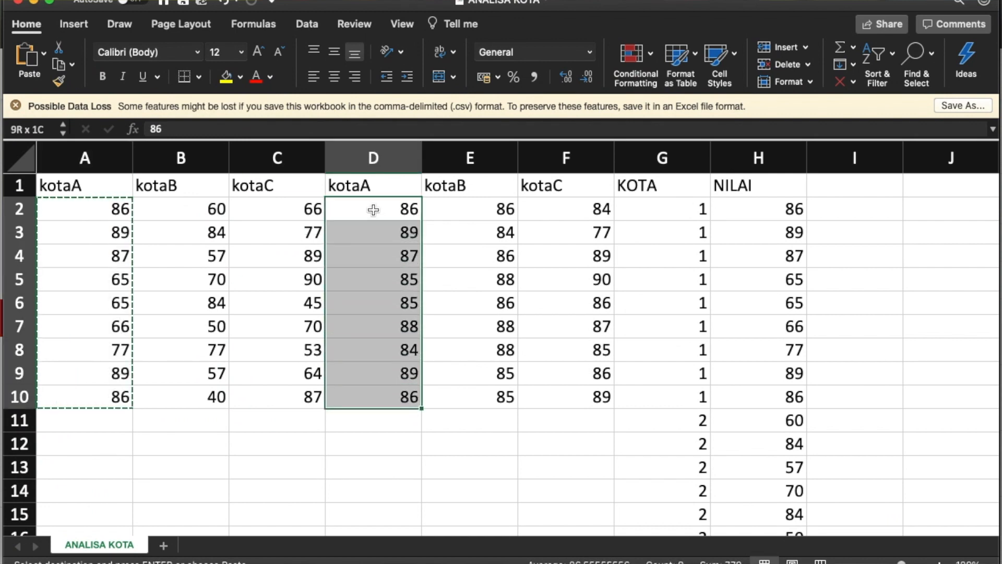
pyautogui.press('super+c')
# - Switch to the SPSS data editor and paste the second kotaA scores into the second column, starting at row 1
pyautogui.hotkey('ctrl', 'Up')
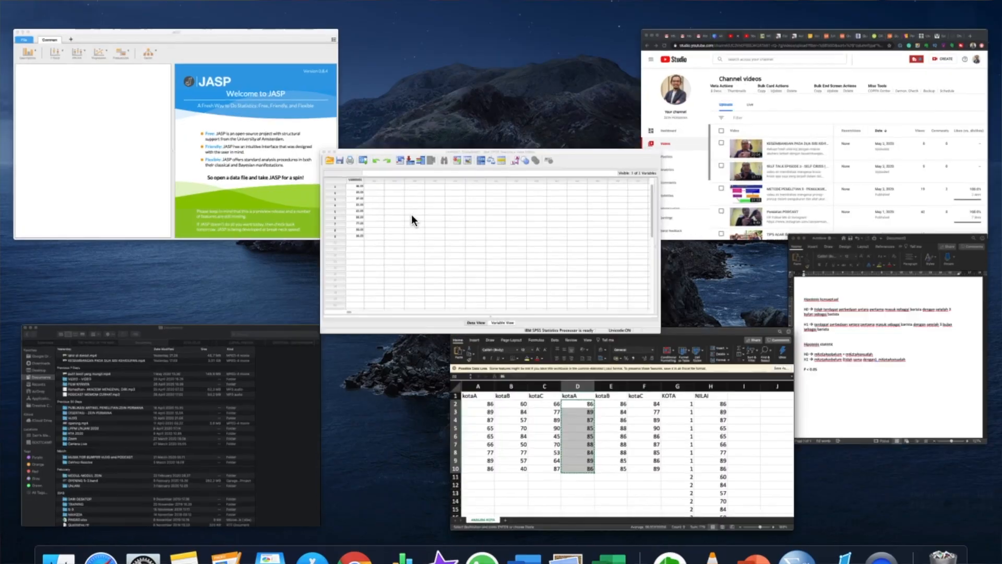
pyautogui.click(412, 214)
pyautogui.click(156, 133)
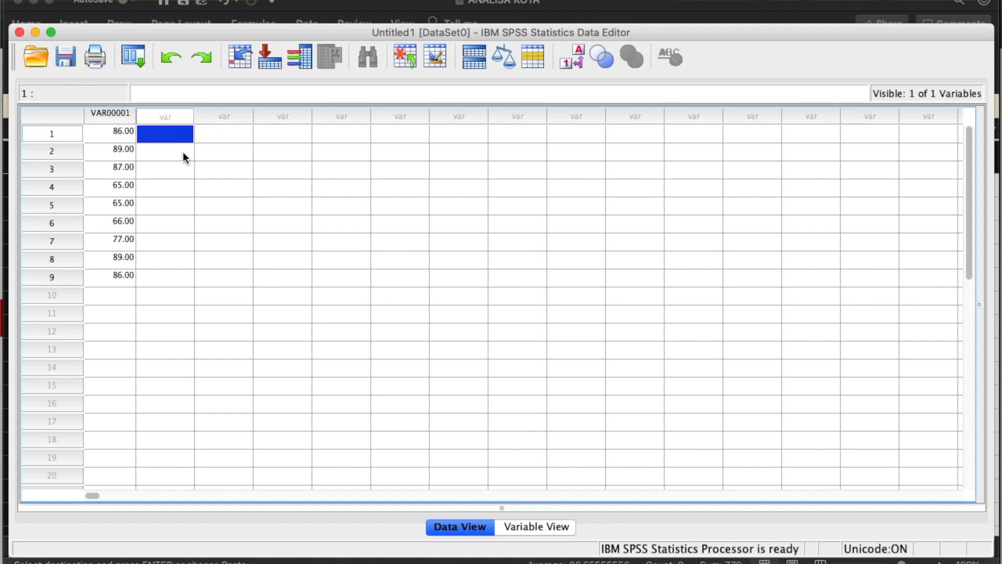
pyautogui.press('super+v')
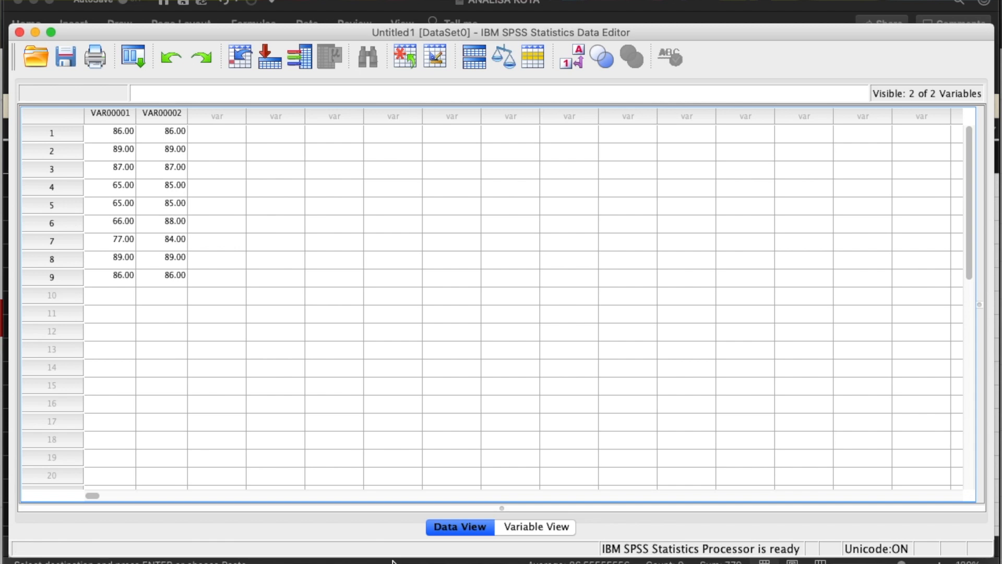
# - Rename the first variable SEBELUM and the second variable SESUDAH
pyautogui.click(537, 526)
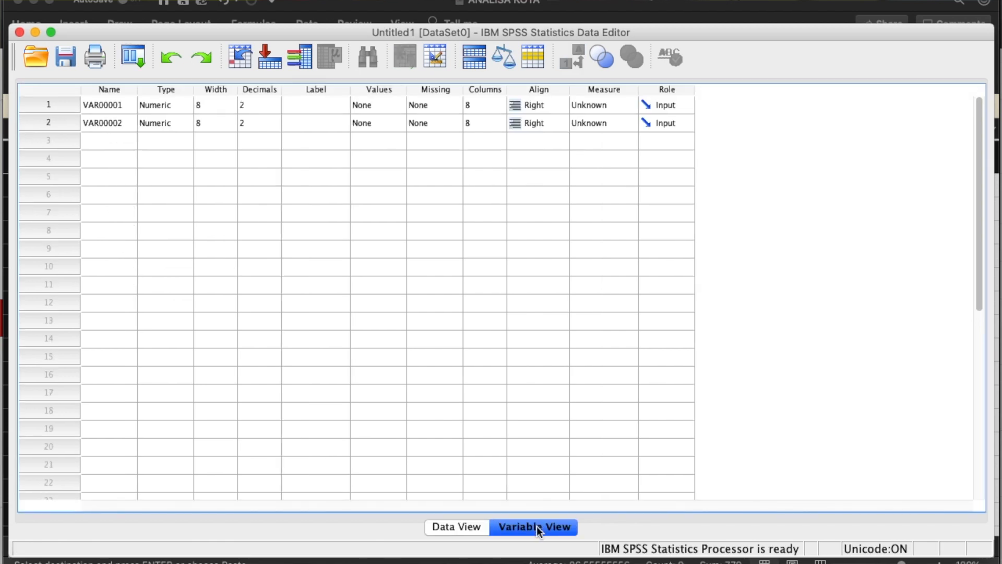
pyautogui.click(92, 105)
pyautogui.doubleClick(93, 105)
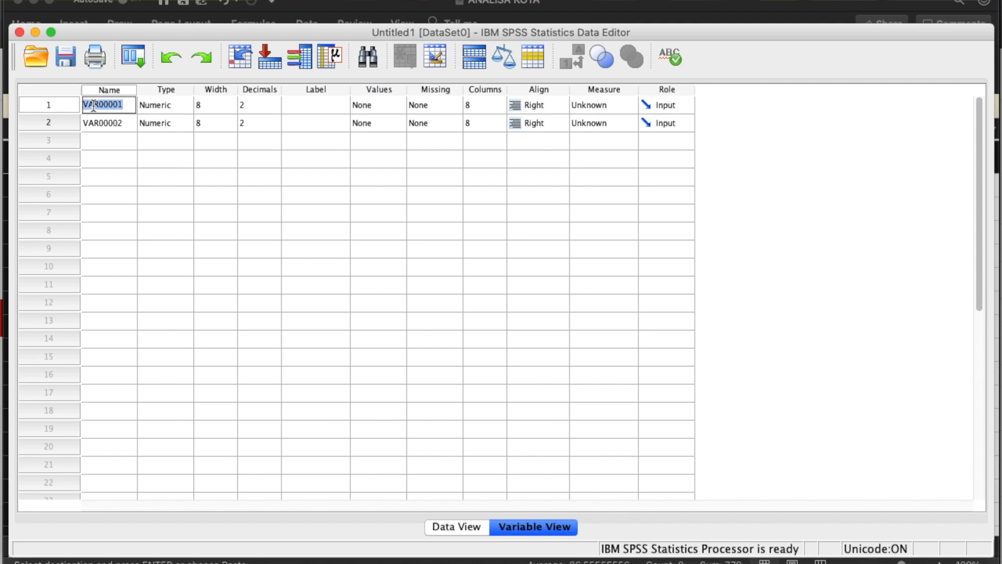
pyautogui.write('SEBELUM')
pyautogui.doubleClick(103, 120)
pyautogui.write('SESUDAH')
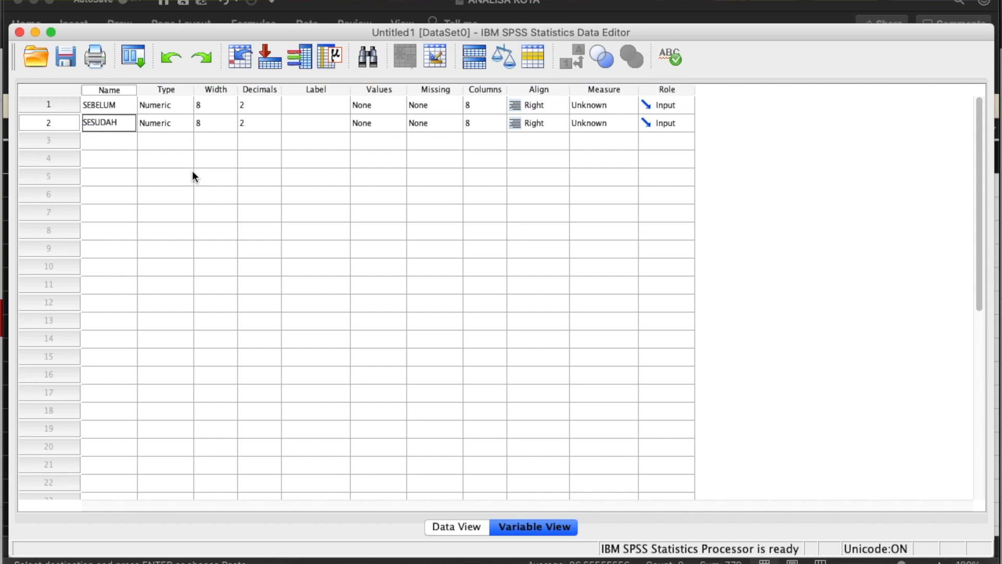
pyautogui.click(191, 176)
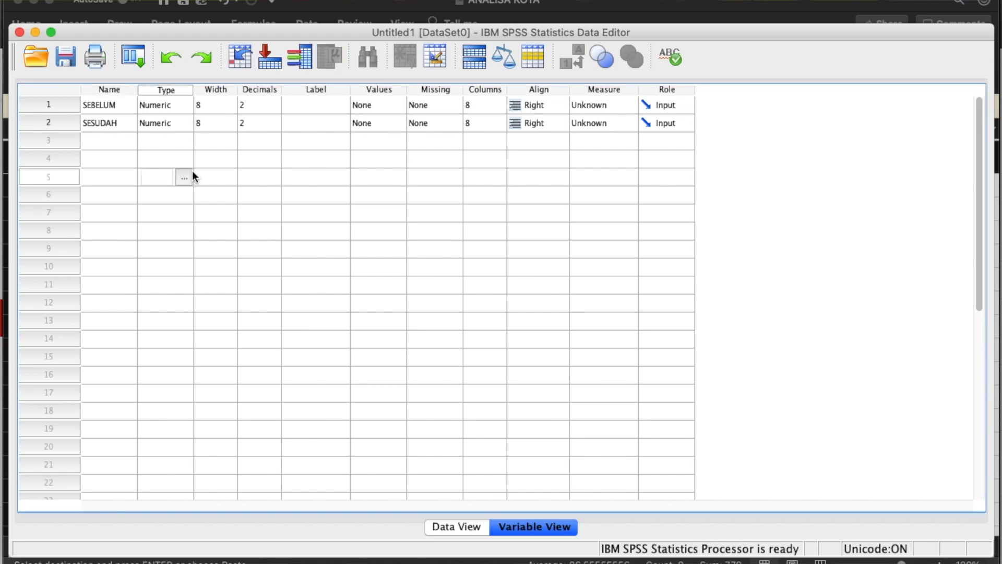
# - Set the measurement level of both SEBELUM and SESUDAH to Ordinal
pyautogui.click(605, 105)
pyautogui.click(603, 104)
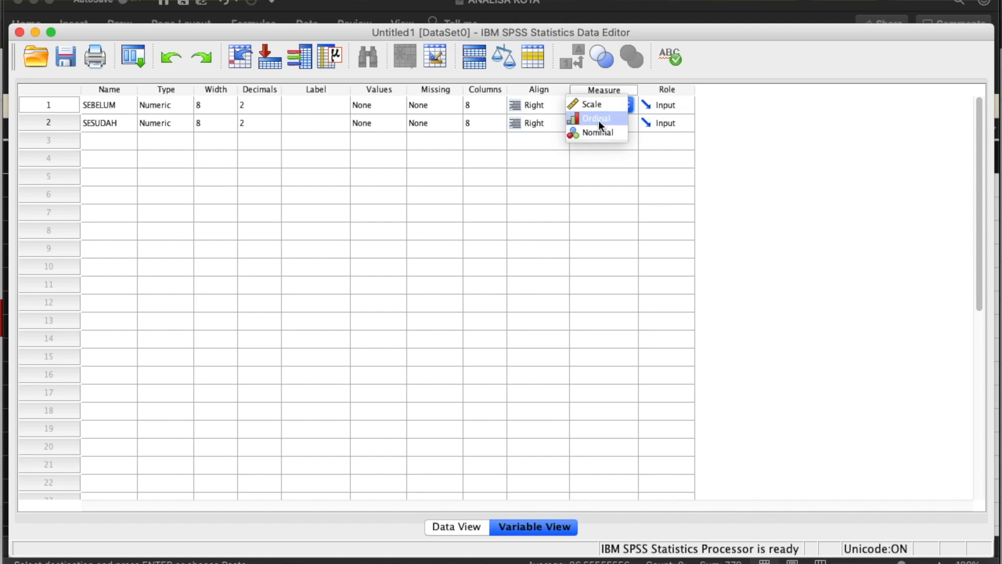
pyautogui.click(598, 119)
pyautogui.click(614, 123)
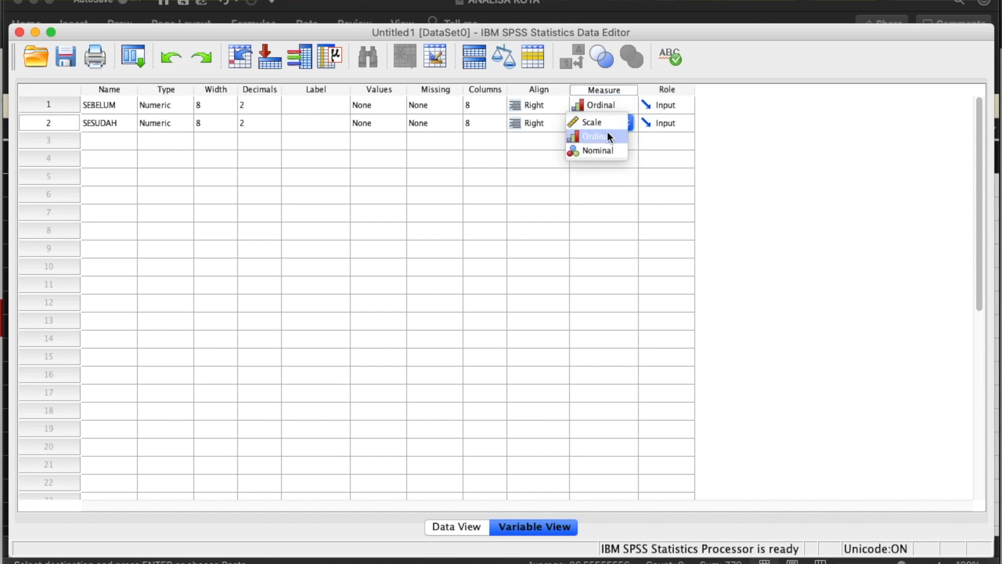
pyautogui.click(608, 134)
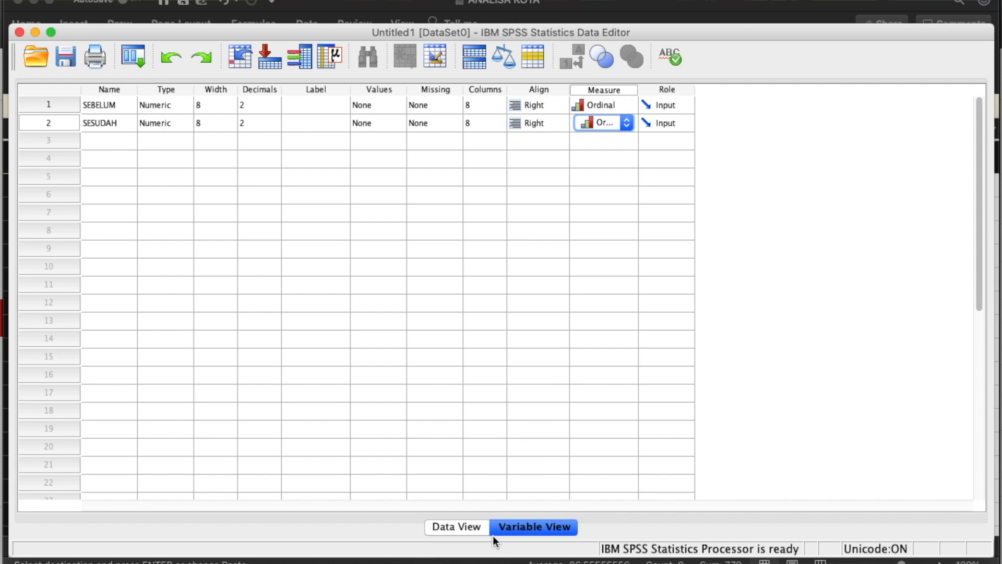
pyautogui.click(626, 125)
pyautogui.click(609, 123)
# - Set up a legacy nonparametric 2 Related Samples test with SEBELUM and SESUDAH as the first test pair
pyautogui.click(453, 528)
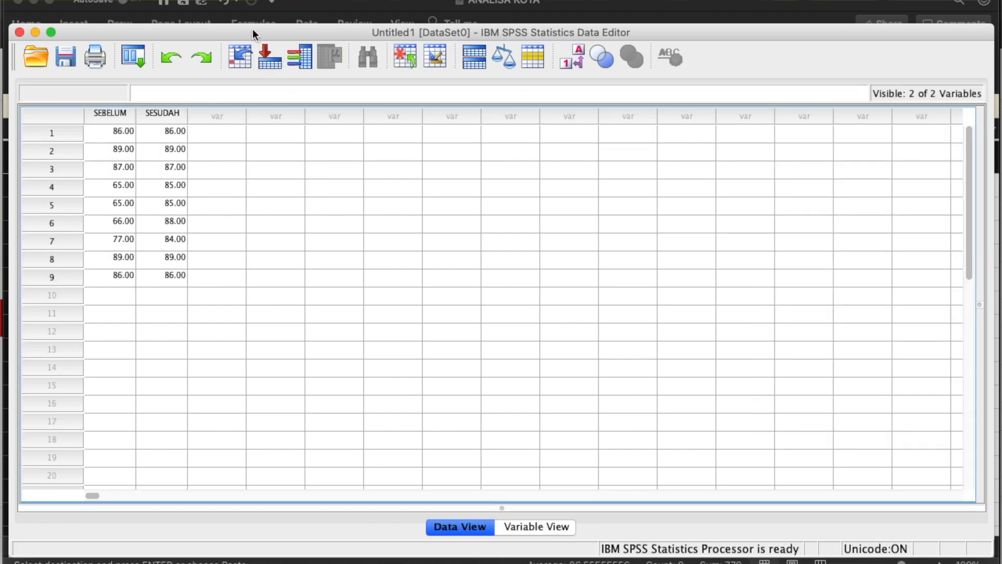
pyautogui.moveTo(253, 29); pyautogui.dragTo(248, 26)
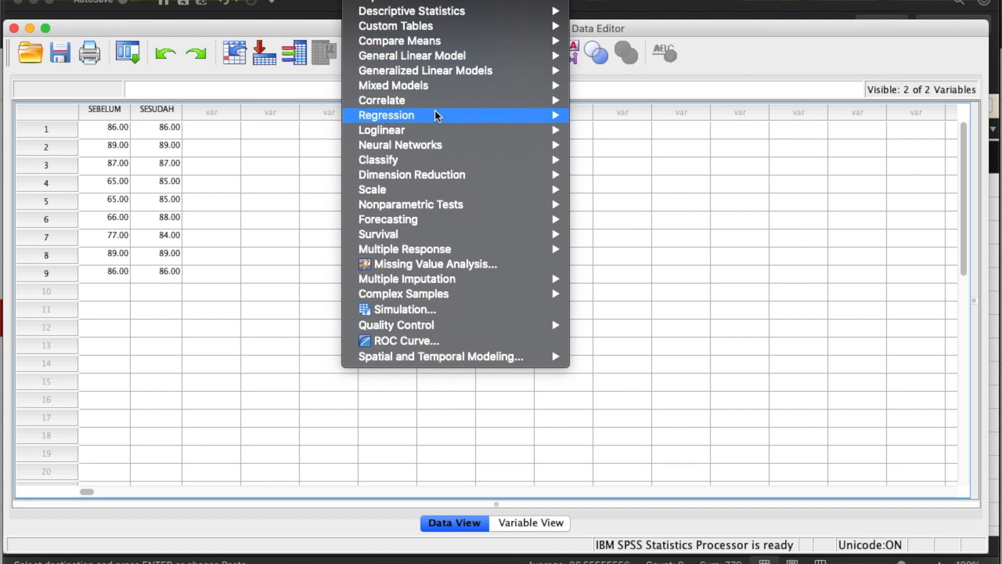
pyautogui.moveTo(439, 117)
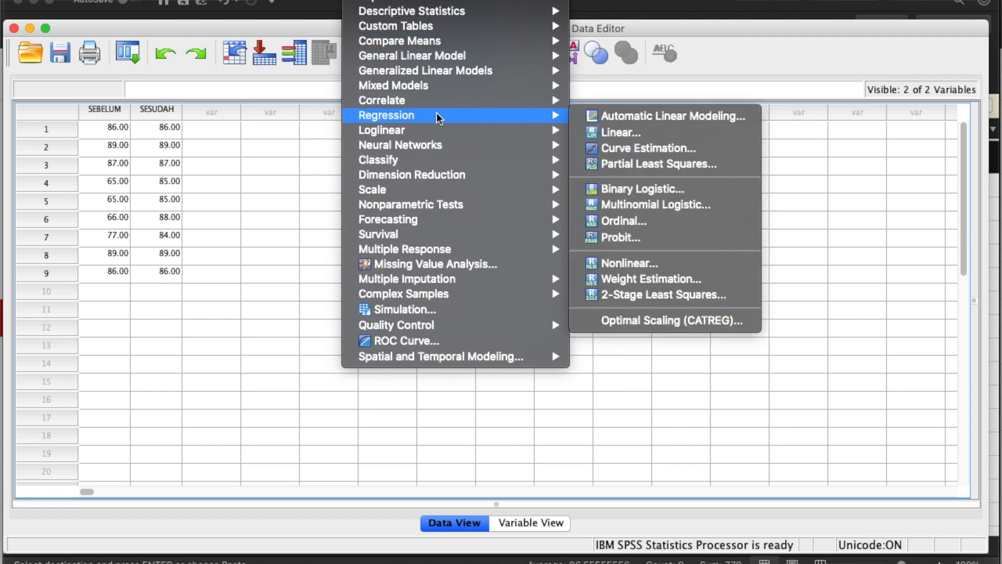
pyautogui.moveTo(466, 208)
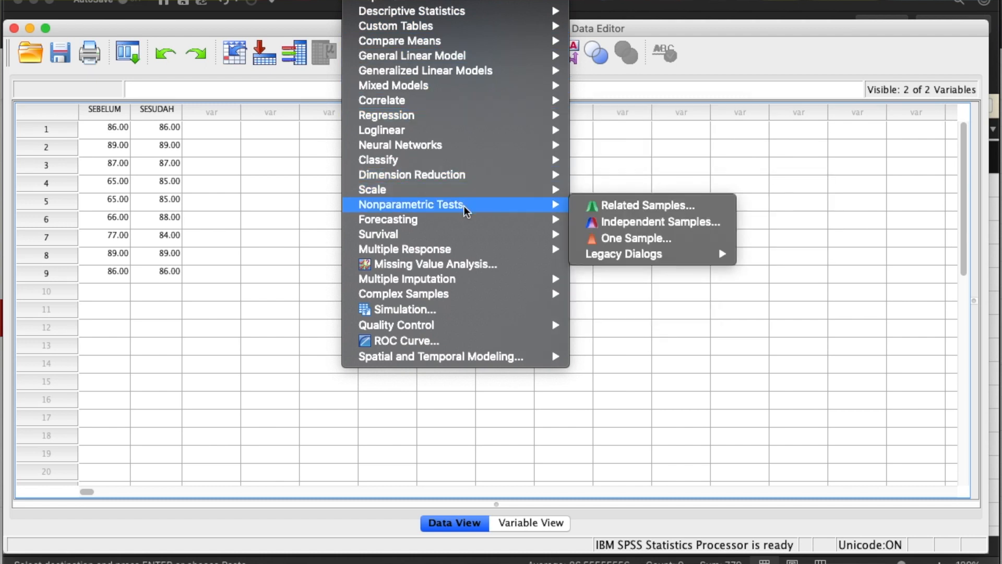
pyautogui.moveTo(620, 254)
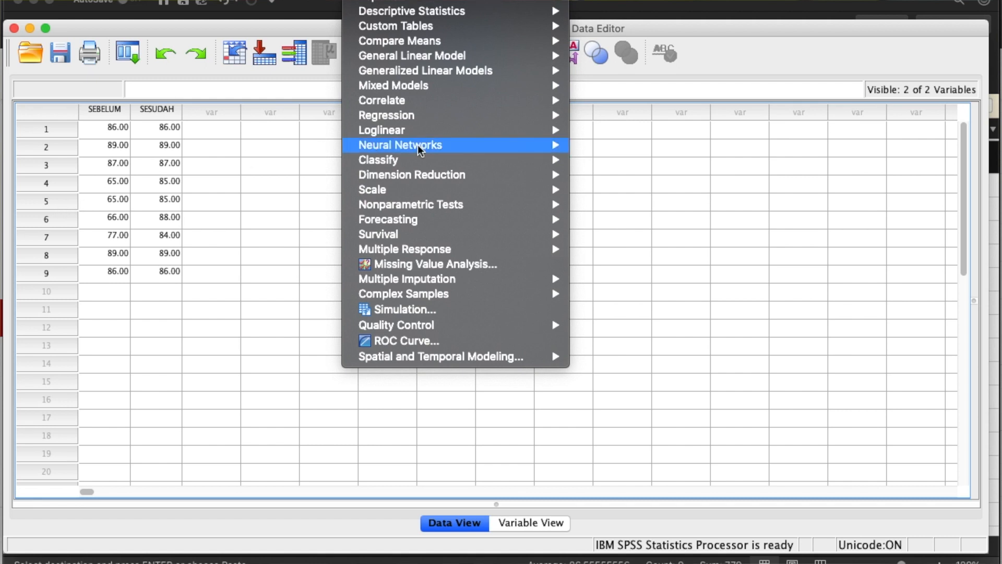
pyautogui.moveTo(462, 210)
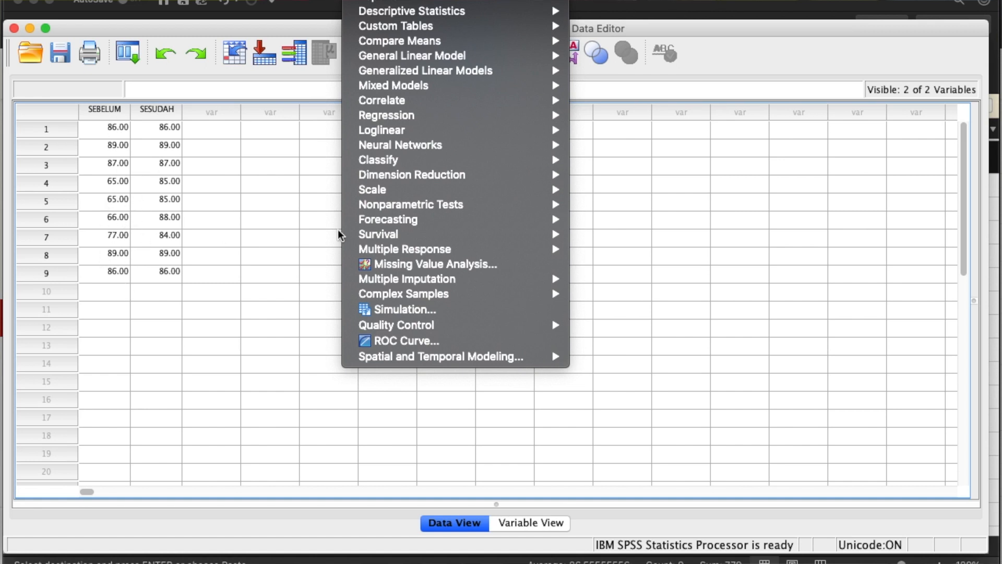
pyautogui.moveTo(555, 188)
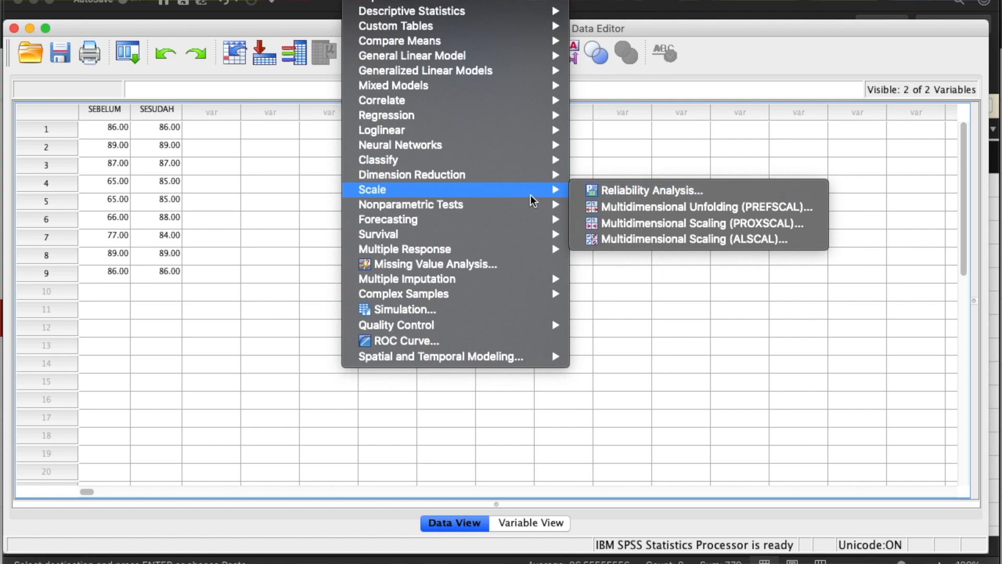
pyautogui.moveTo(517, 213)
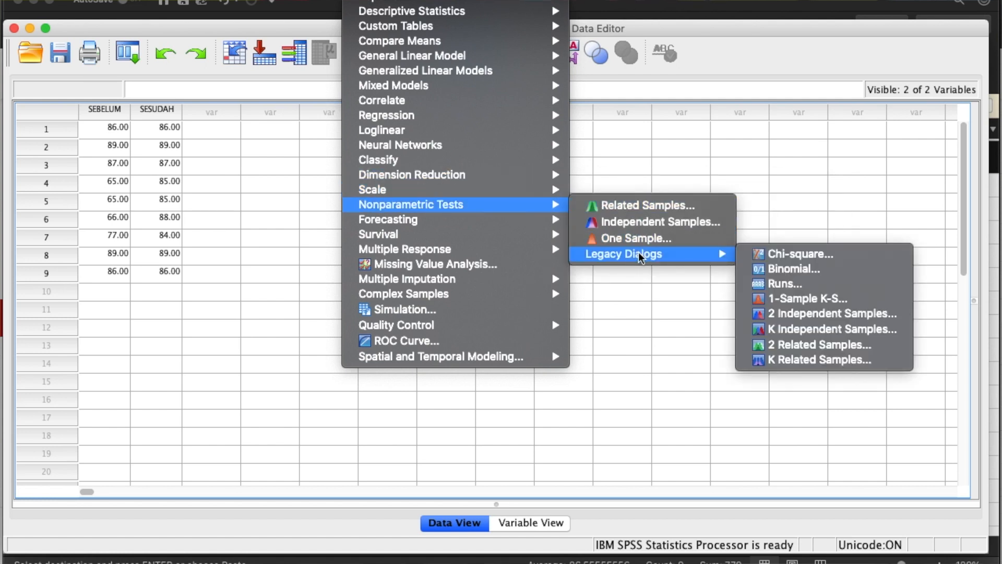
pyautogui.click(815, 348)
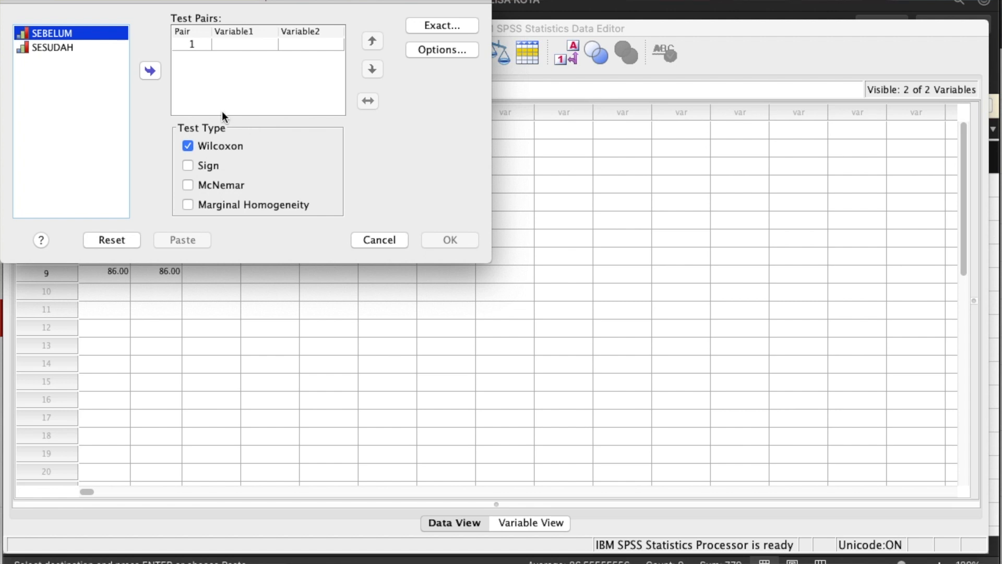
pyautogui.click(155, 72)
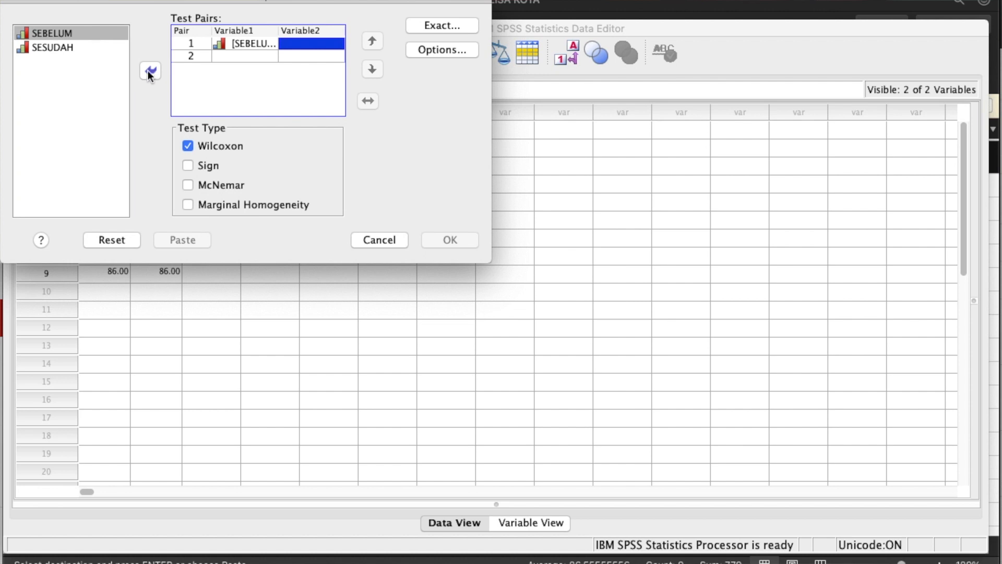
pyautogui.click(56, 47)
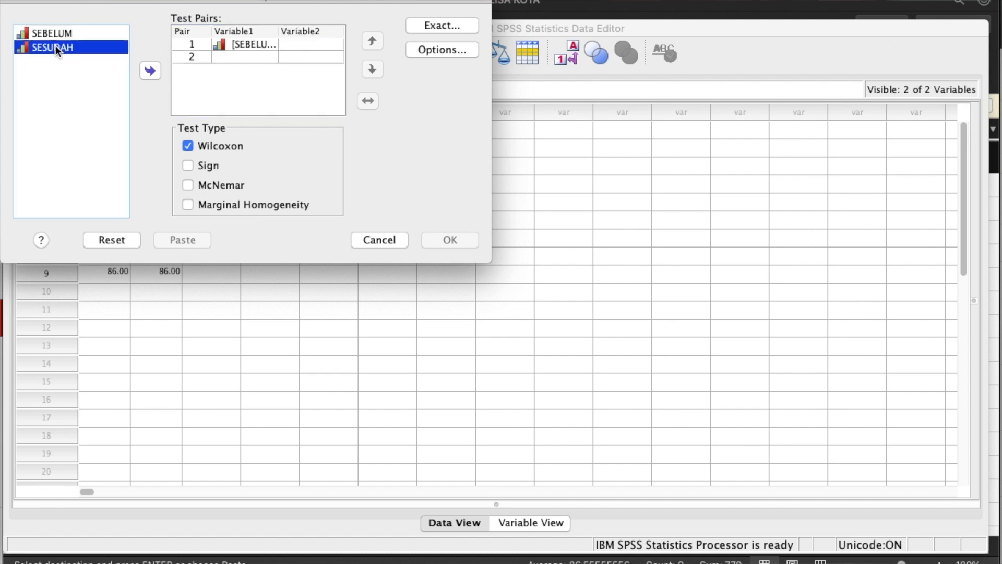
pyautogui.click(150, 72)
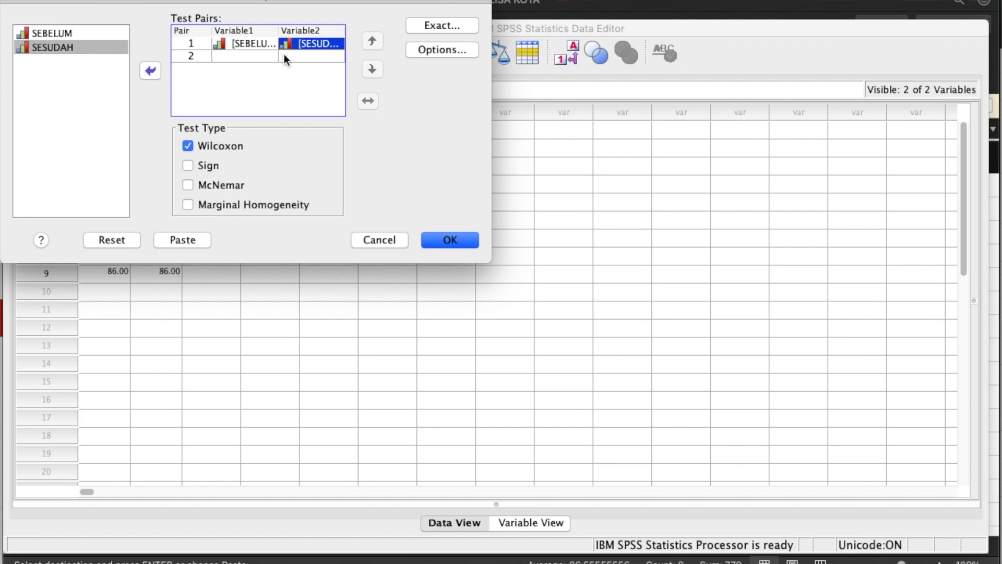
# - Keep the exact test method at Asymptotic only and include Descriptive statistics, excluding missing cases test-by-test
pyautogui.click(427, 25)
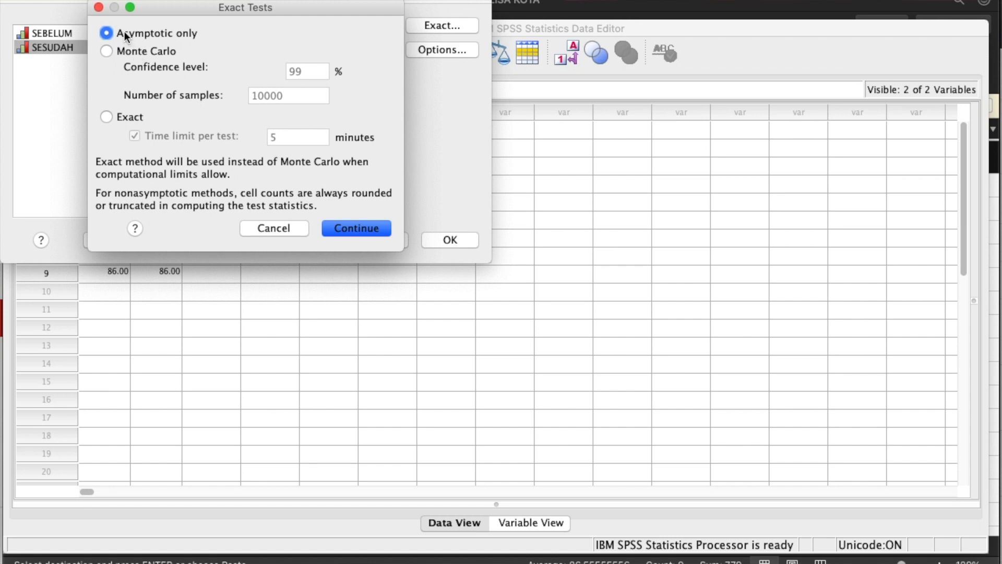
pyautogui.click(350, 231)
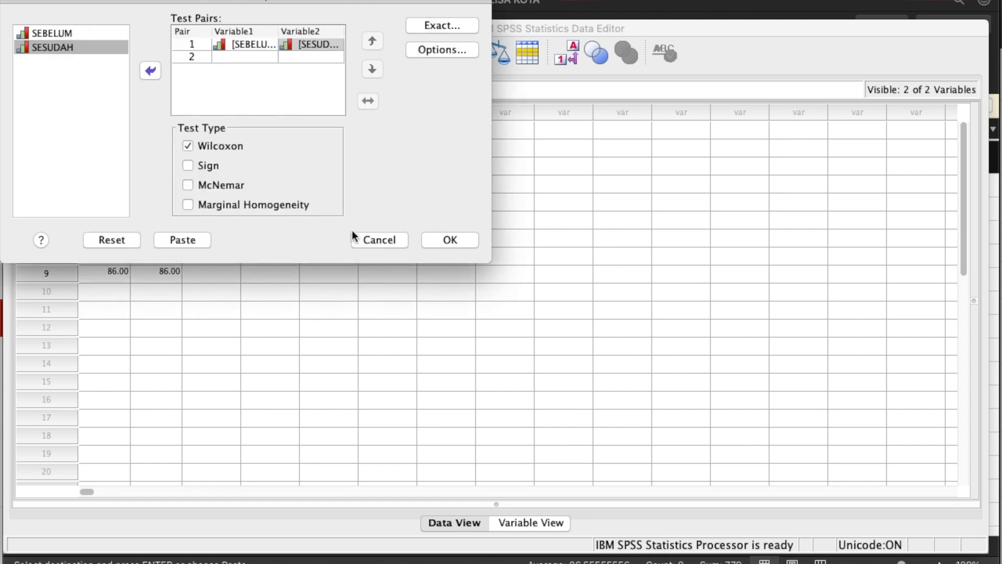
pyautogui.click(431, 47)
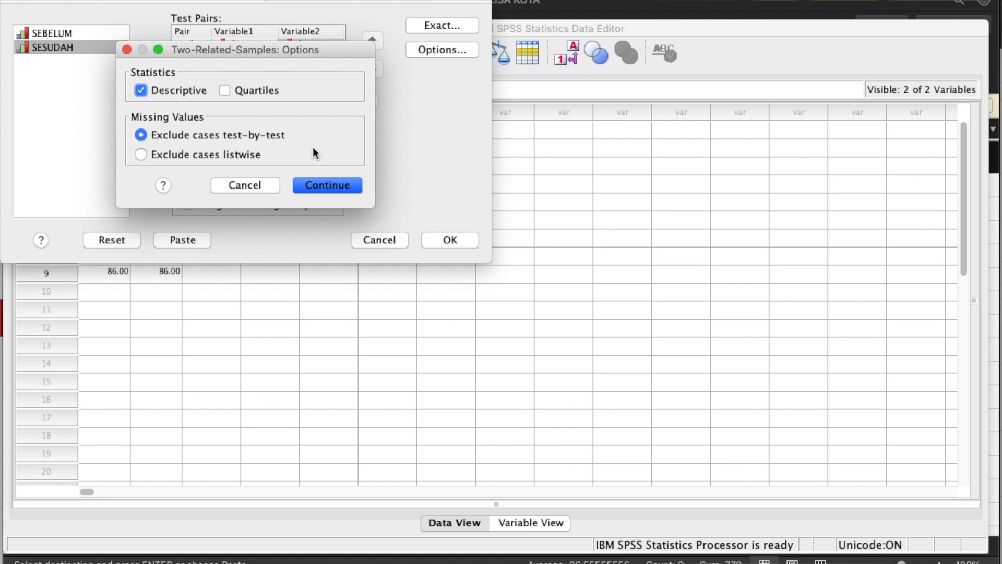
pyautogui.click(337, 187)
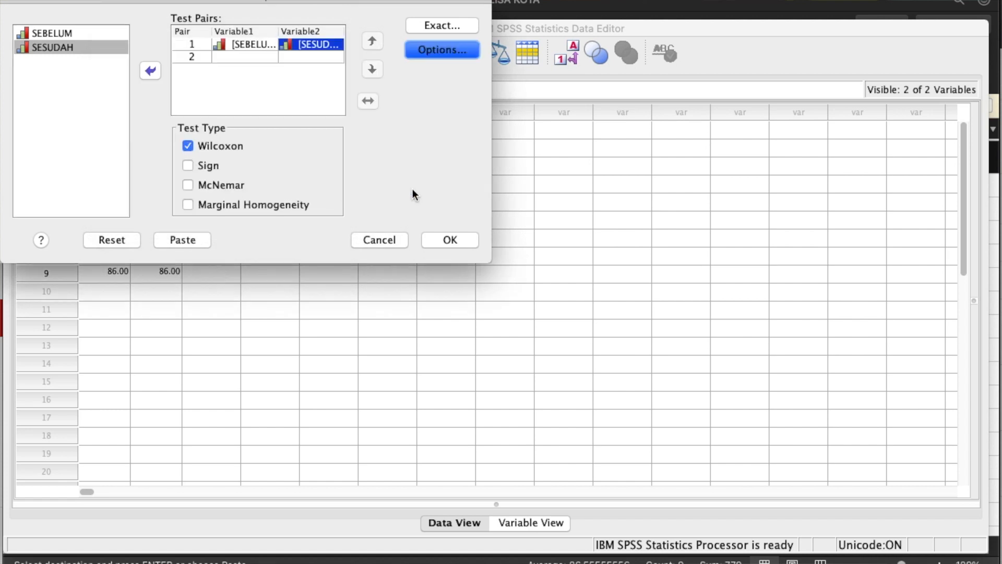
# - Run the Wilcoxon test and review the Ranks and Test Statistics tables in the output
pyautogui.click(446, 241)
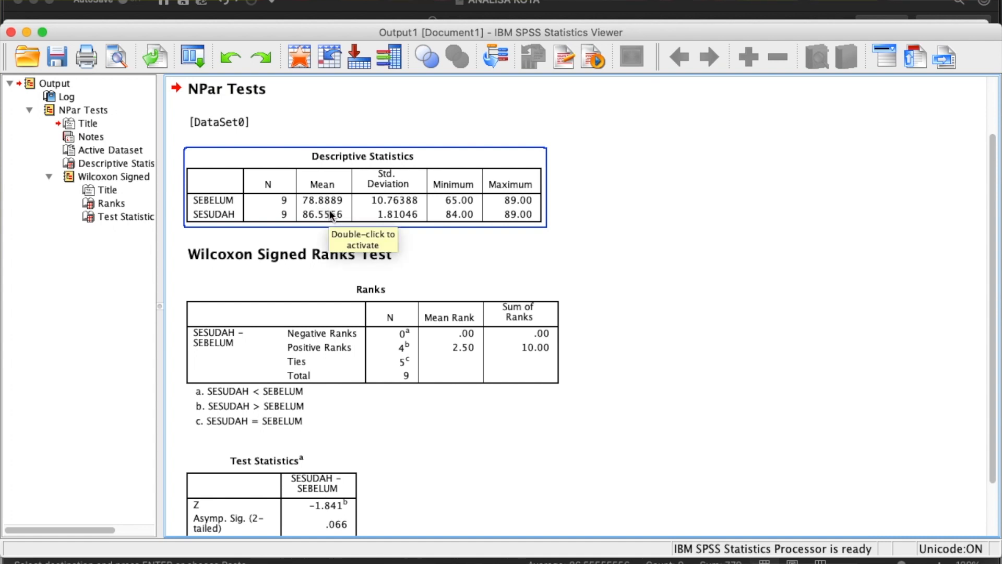
pyautogui.click(374, 394)
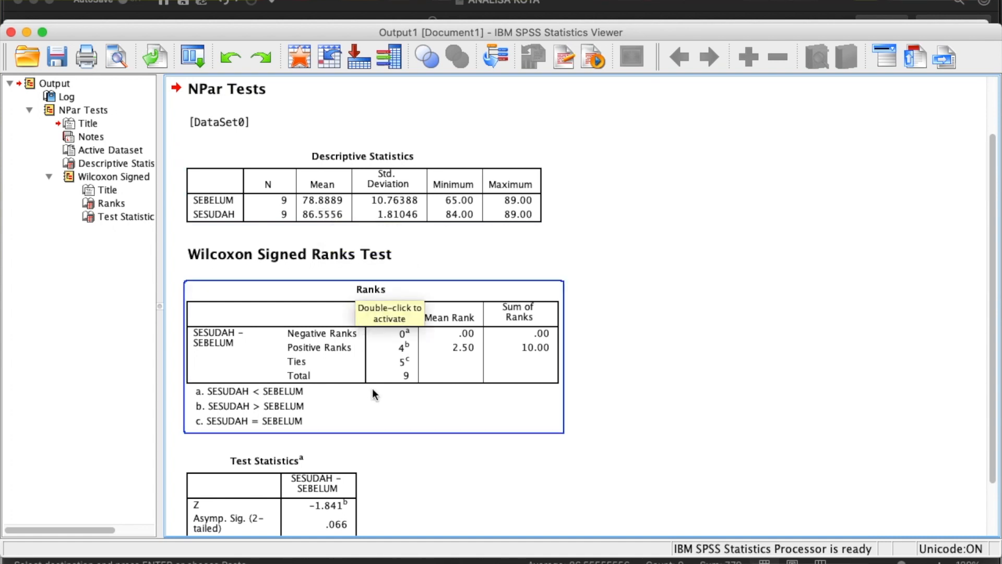
pyautogui.scroll(-3, 373, 394)
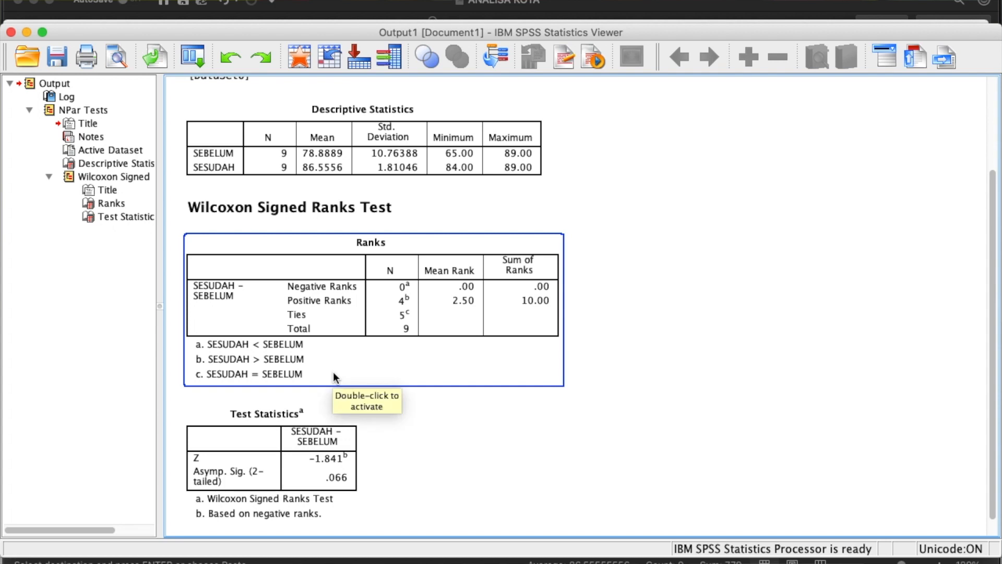
# - Examine the Ranks and Test Statistics tables, checking the ranks and ties against the SEBELUM and SESUDAH scores in the Data Editor
pyautogui.scroll(-1, 335, 377)
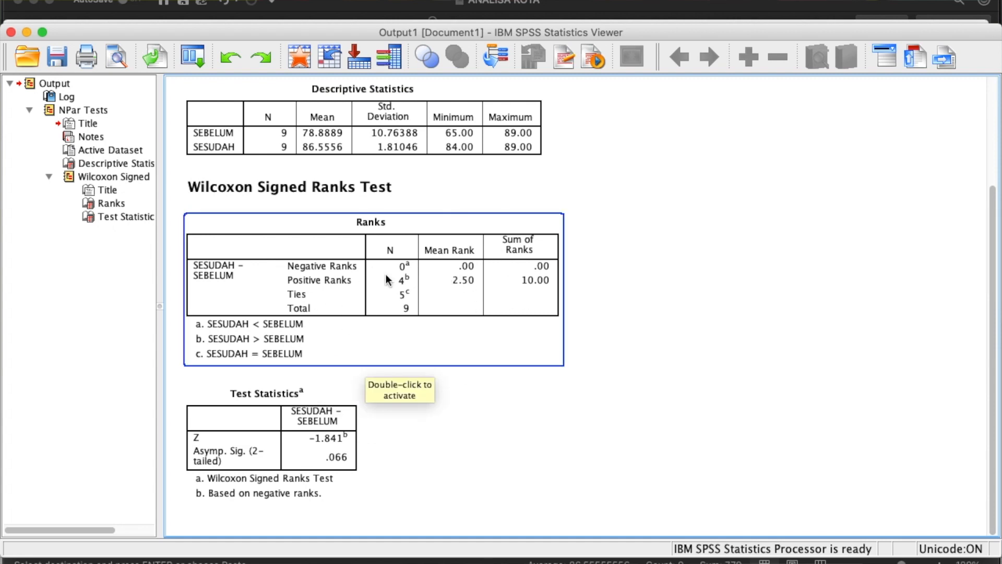
pyautogui.click(318, 448)
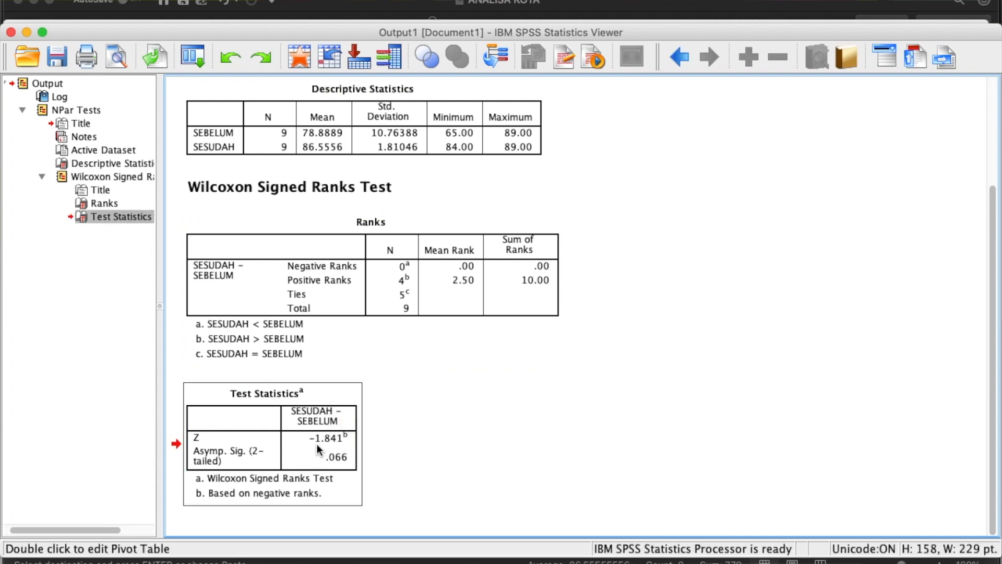
pyautogui.click(415, 271)
pyautogui.click(347, 302)
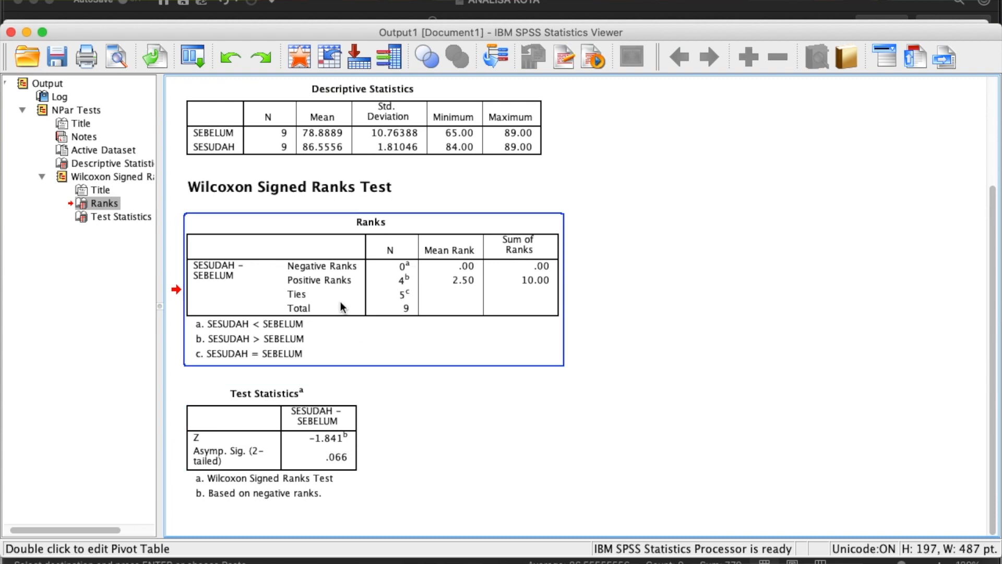
pyautogui.hotkey('ctrl', 'Up')
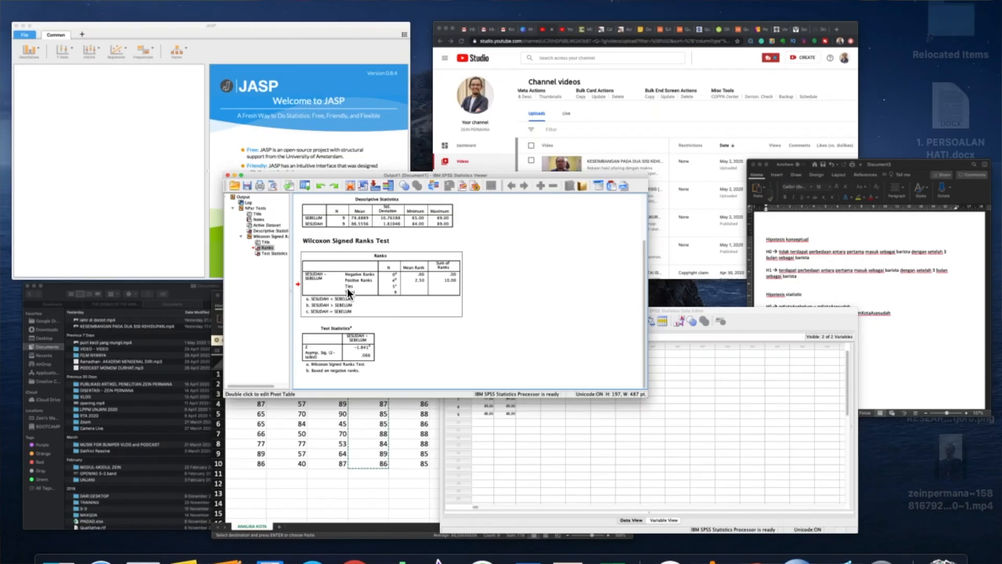
pyautogui.click(437, 263)
pyautogui.hotkey('ctrl', 'Up')
pyautogui.click(594, 386)
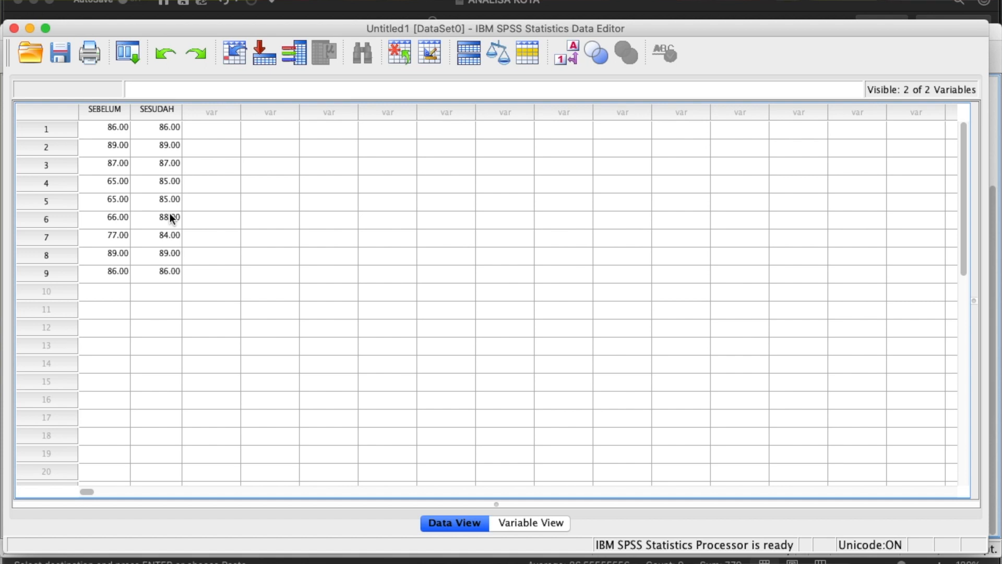
pyautogui.hotkey('ctrl', 'Up')
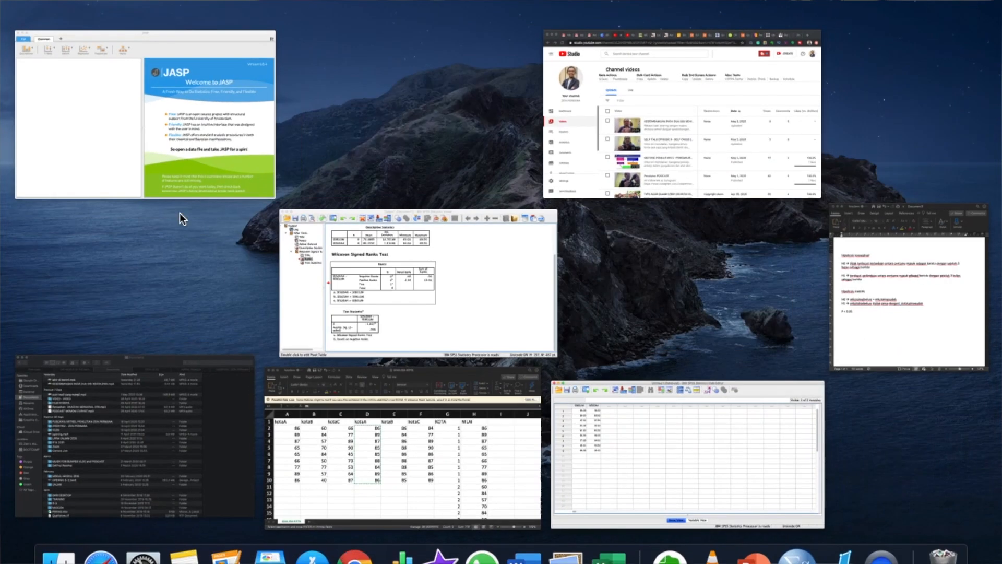
pyautogui.click(328, 308)
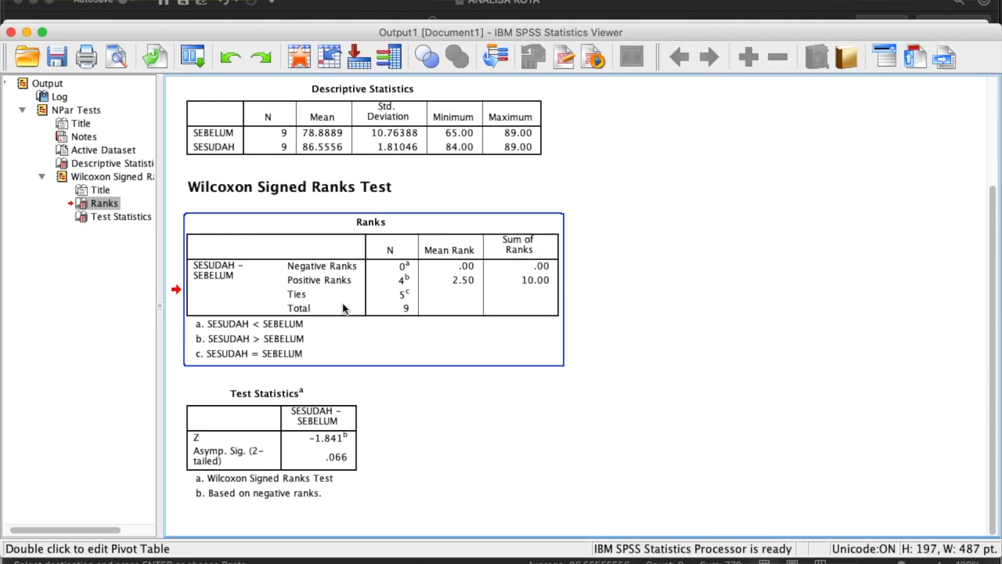
# - Copy the Wilcoxon Test Statistics table from the output and paste it into the Word hypothesis document below "P < 0.05"
pyautogui.click(295, 408)
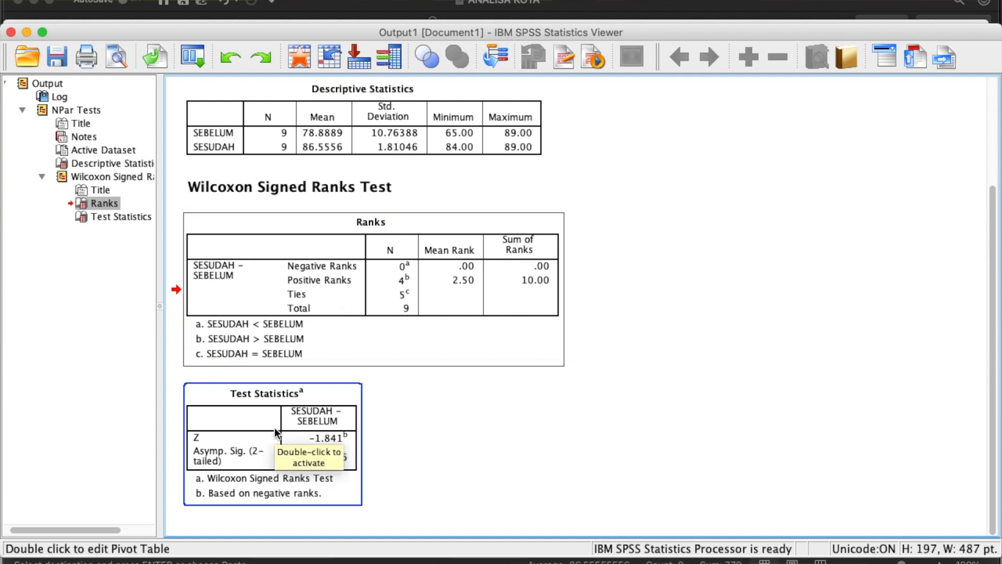
pyautogui.click(465, 432)
pyautogui.click(310, 443)
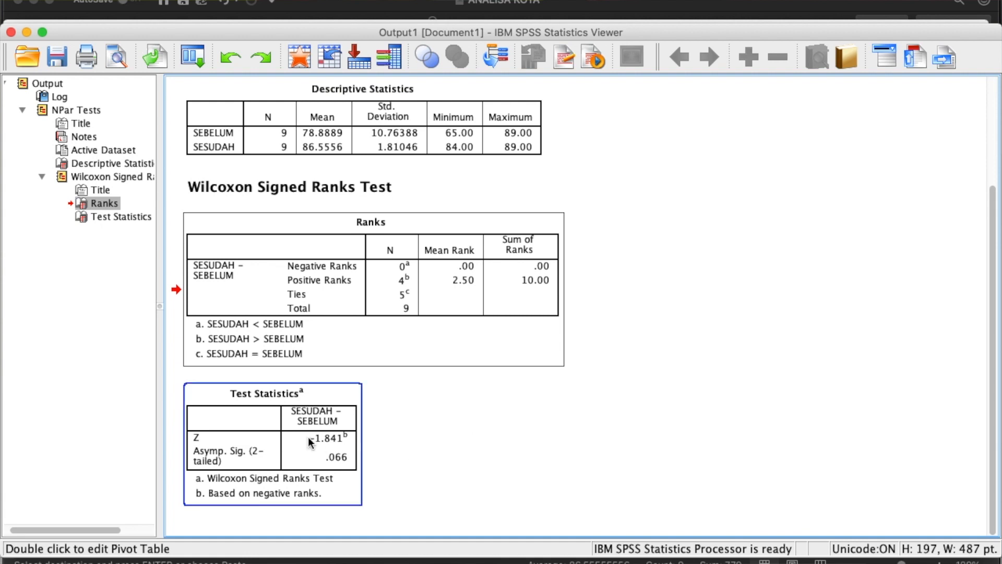
pyautogui.rightClick(275, 439)
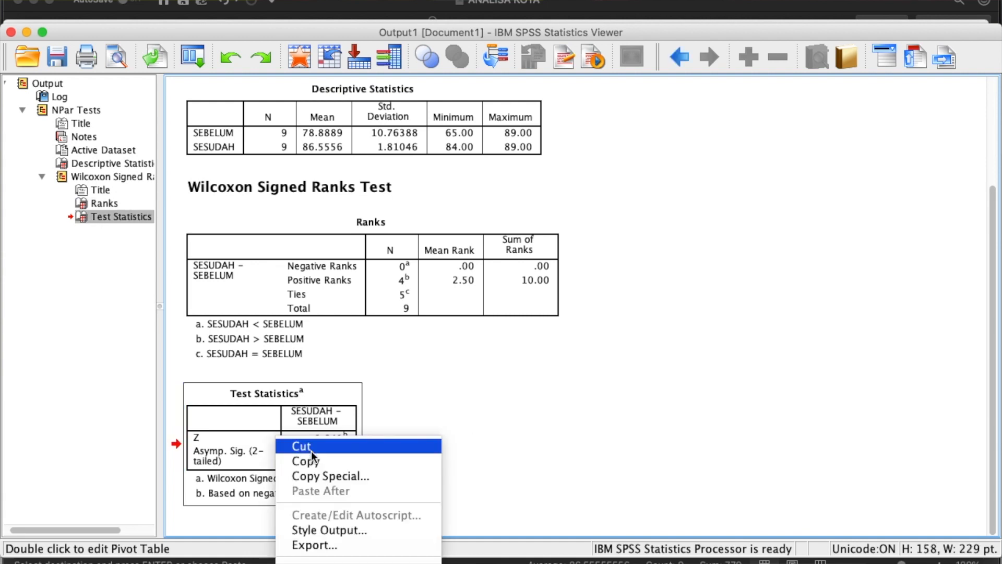
pyautogui.click(320, 462)
pyautogui.click(374, 444)
pyautogui.hotkey('ctrl', 'Up')
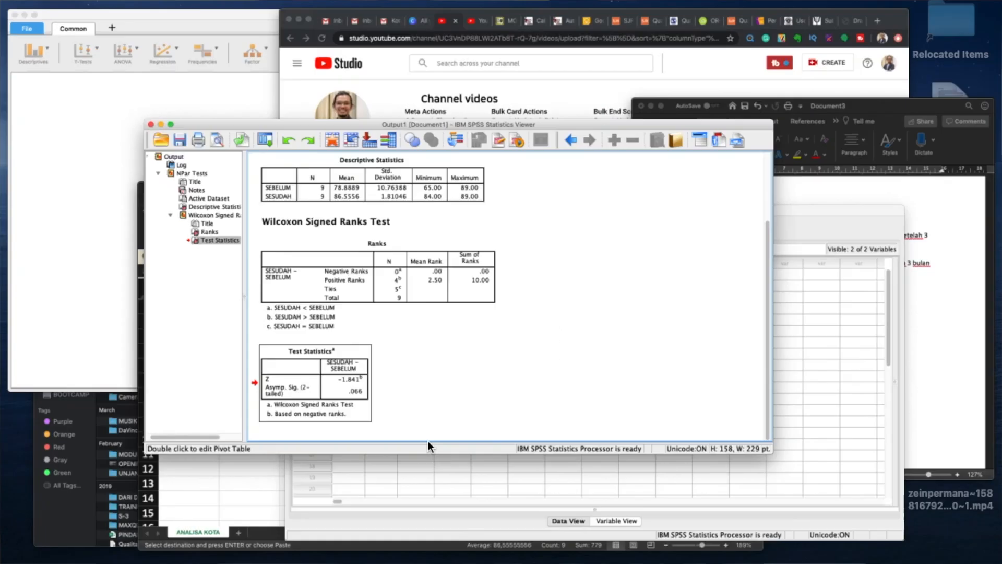
pyautogui.click(868, 320)
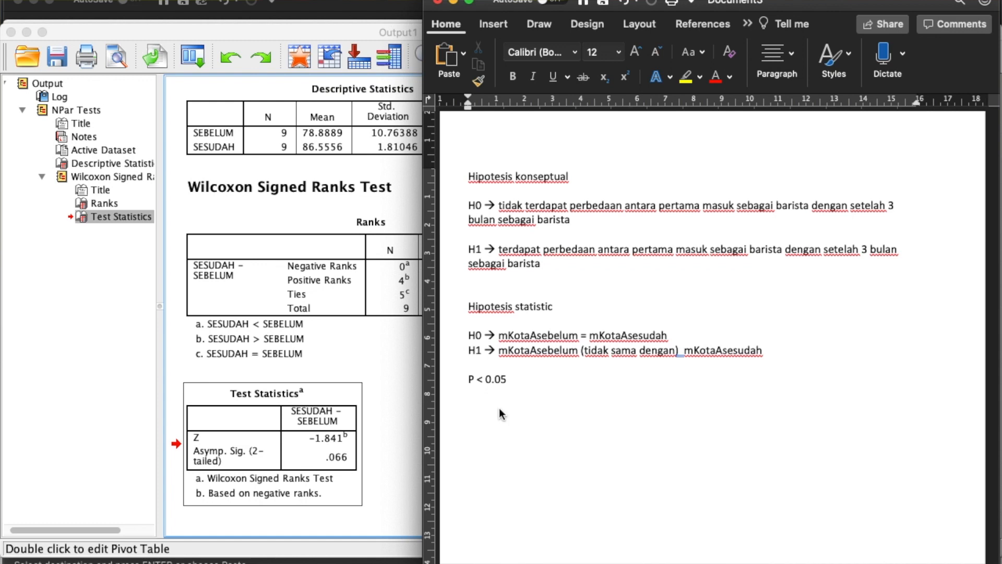
pyautogui.press('super+v')
pyautogui.scroll(-2, 500, 409)
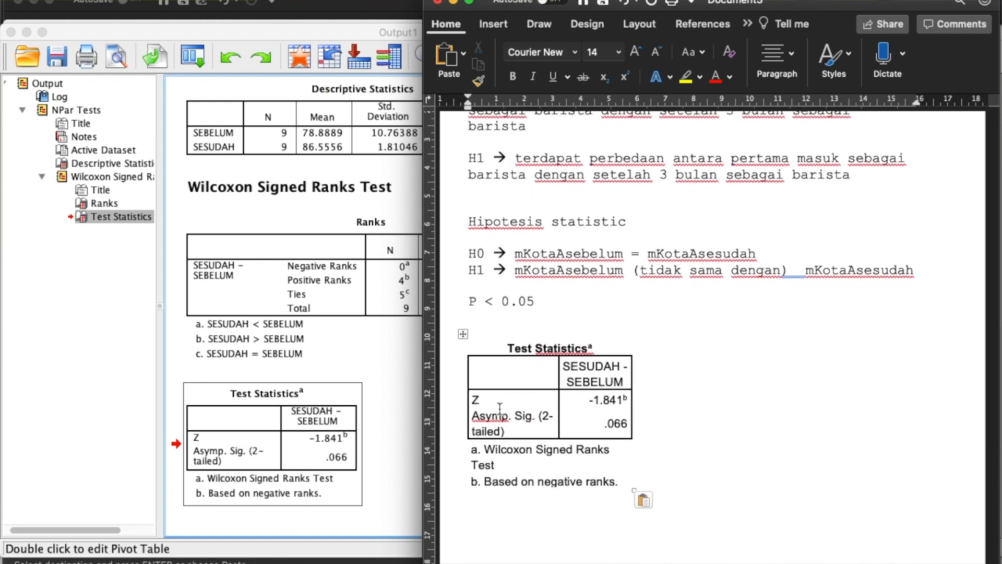
pyautogui.press('super+z')
pyautogui.press('super+v')
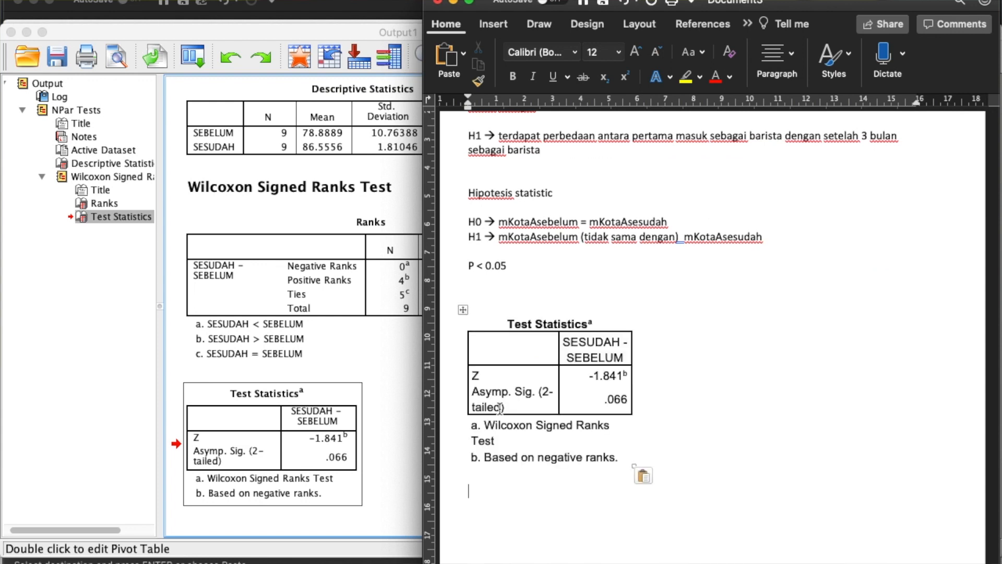
# - Compare the Asymp. Sig. (2-tailed) value in the pasted table with the P < 0.05 criterion
pyautogui.scroll(-2, 567, 461)
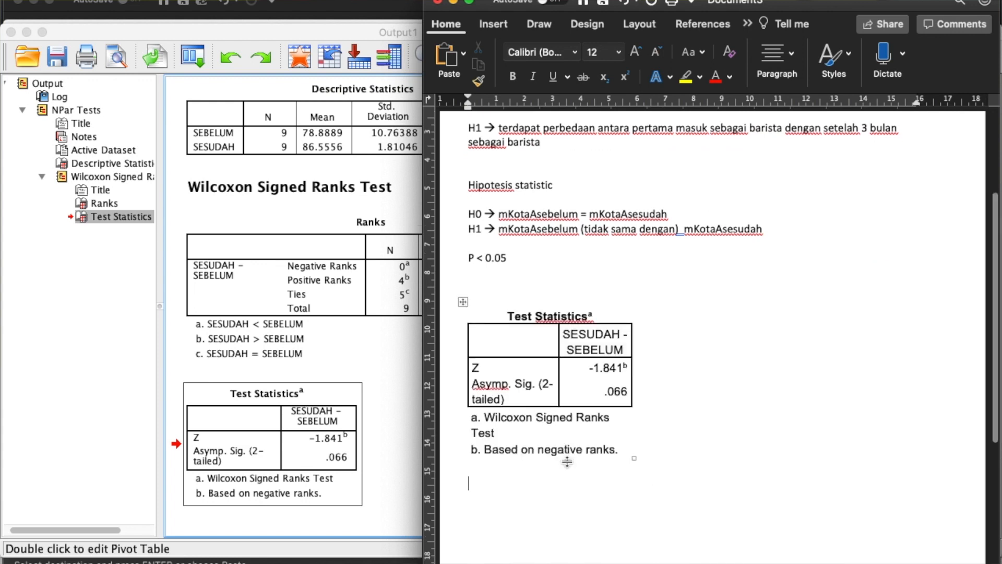
pyautogui.scroll(1, 567, 462)
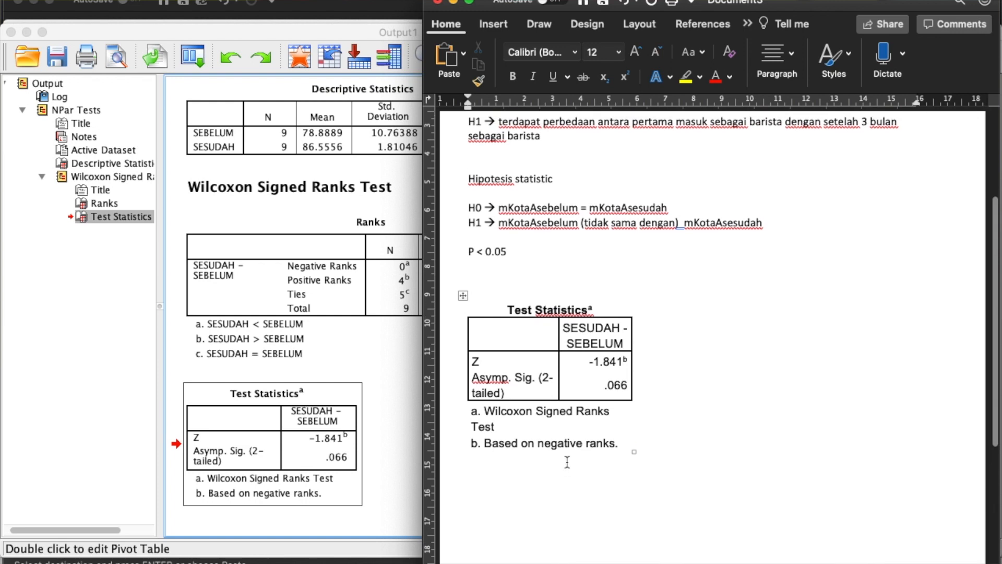
pyautogui.moveTo(603, 386); pyautogui.dragTo(631, 384)
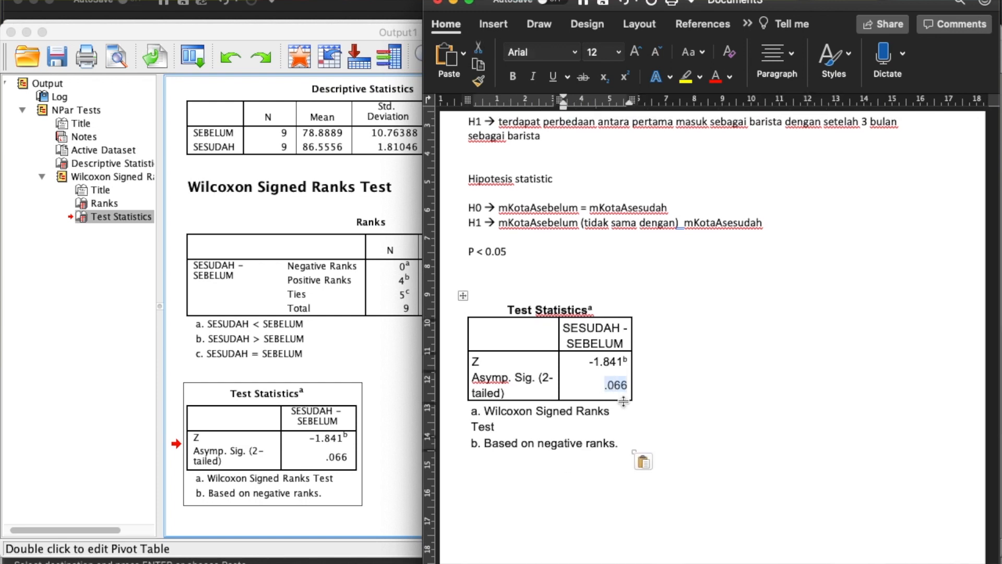
pyautogui.moveTo(469, 256)
pyautogui.moveTo(469, 256); pyautogui.dragTo(511, 253)
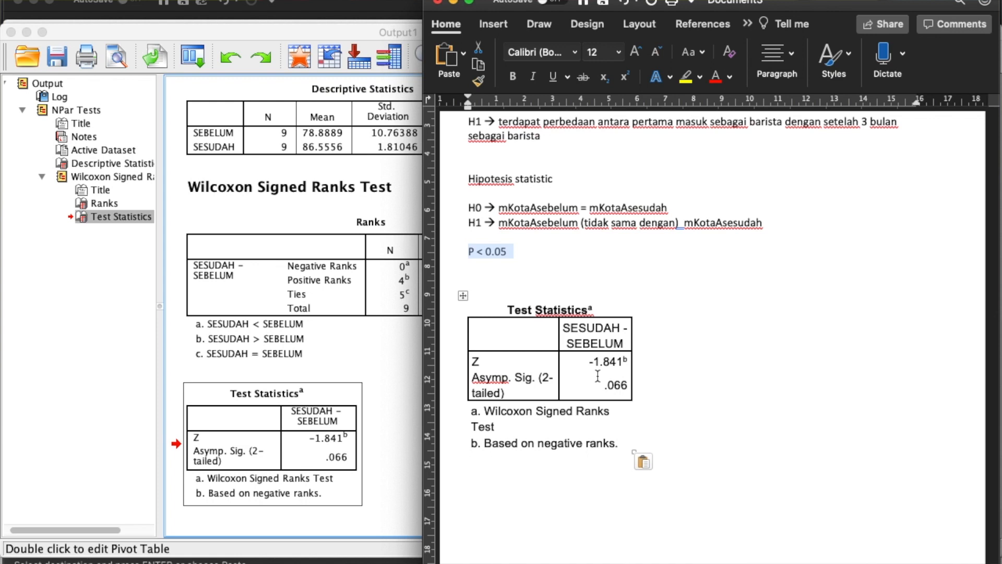
pyautogui.click(598, 375)
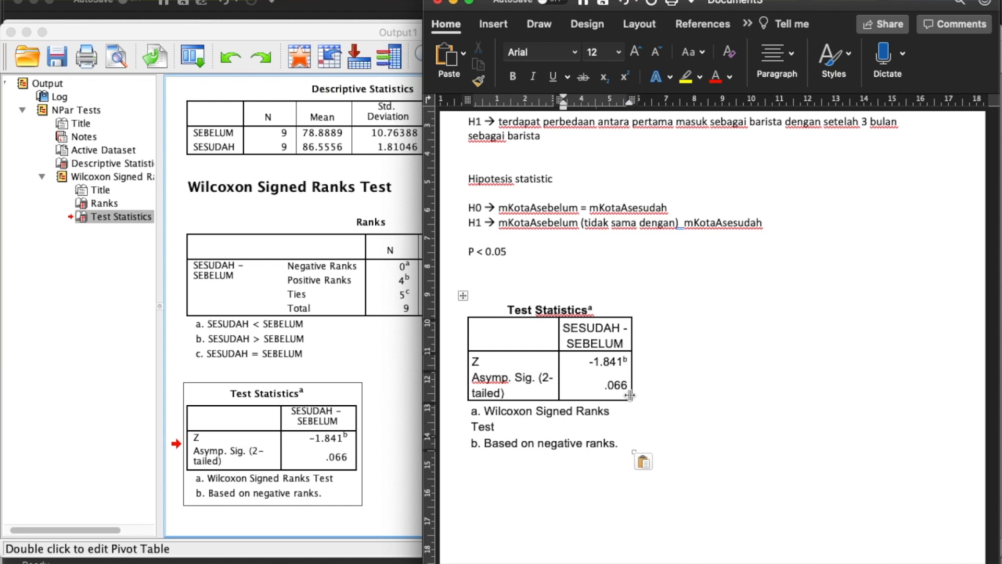
pyautogui.scroll(-1, 630, 395)
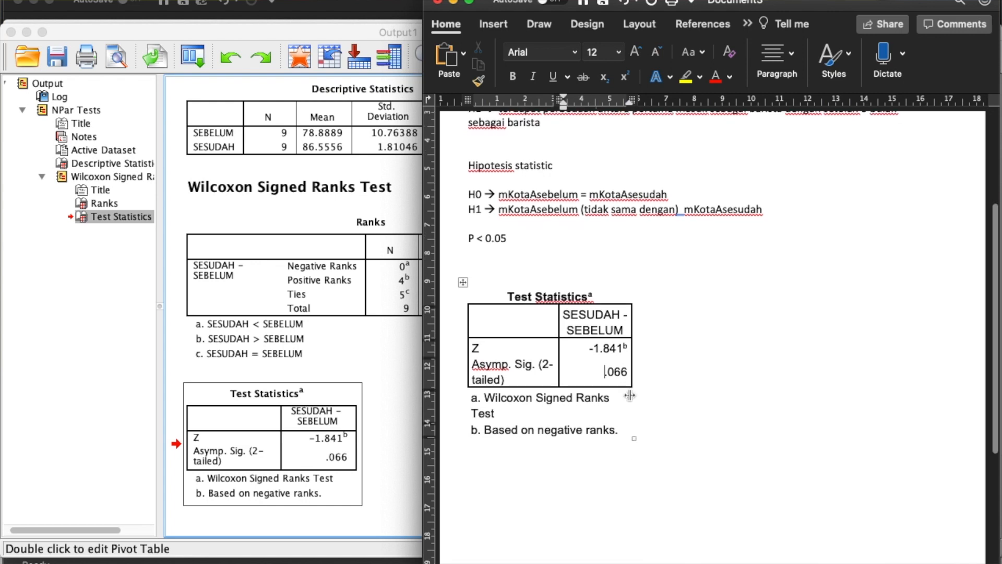
pyautogui.scroll(-2, 630, 395)
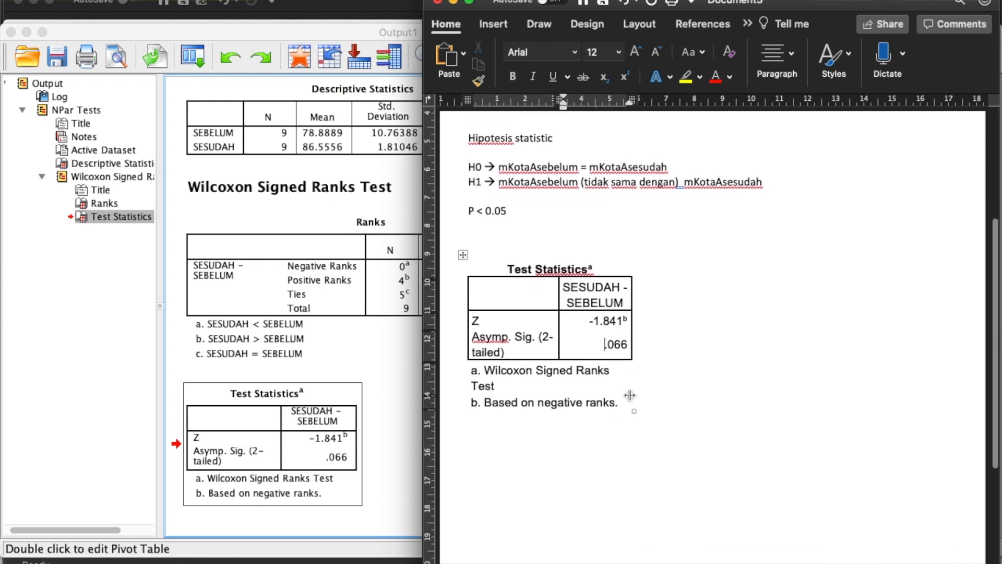
# - Write below the table "Dari hasil Wilcoxon test menggunakan spss, ditemukan bahwa hasil perhitungan p = 0.066" and on a new line "Yang artinya p > 0.05"
pyautogui.click(559, 454)
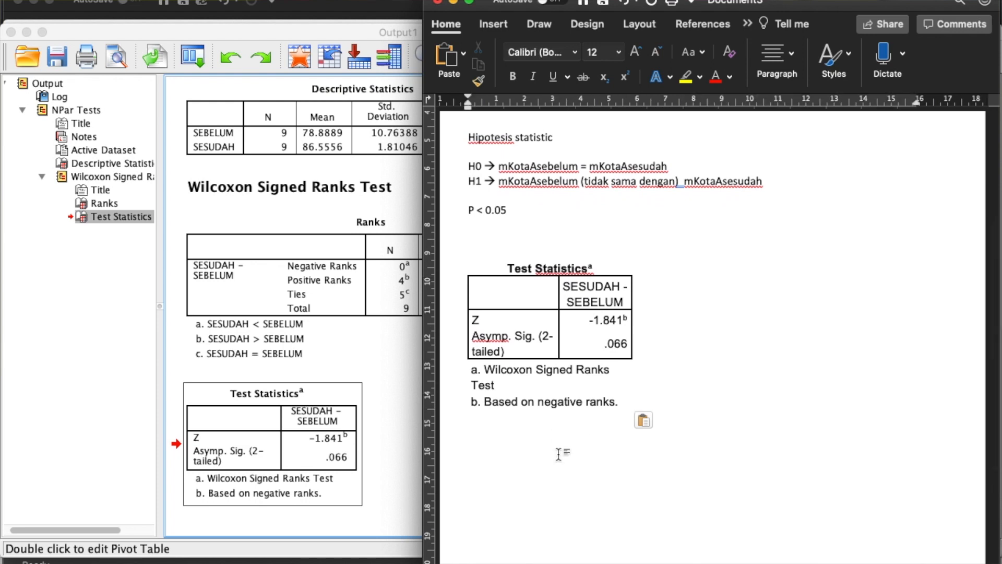
pyautogui.write('dari hasil wil')
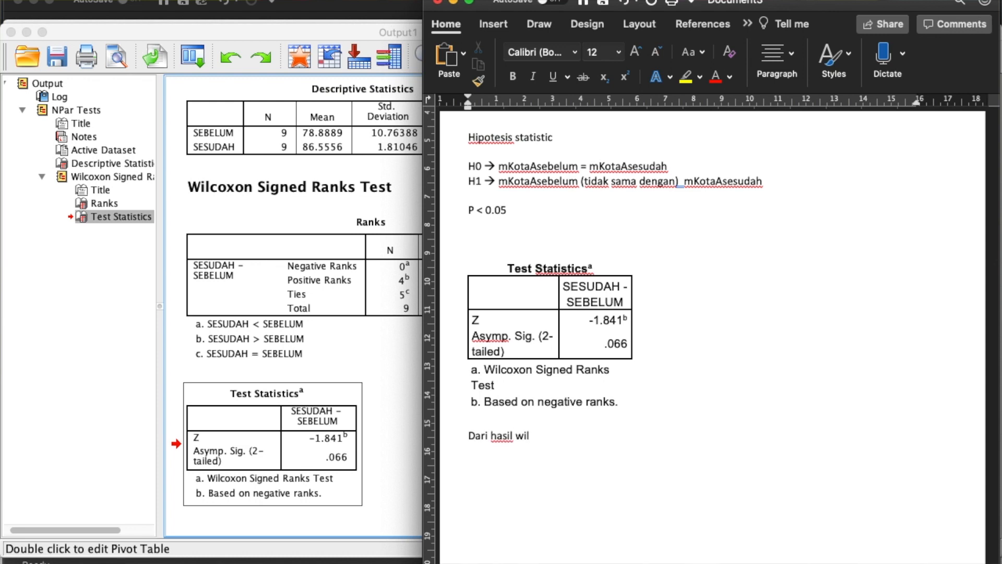
pyautogui.write('coxon test mengguna')
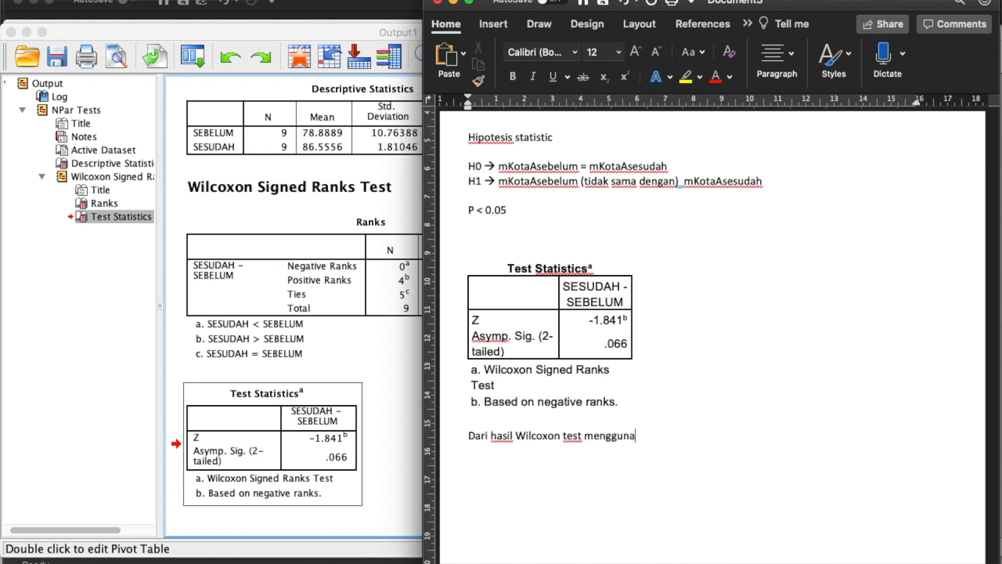
pyautogui.write('kan spss, d')
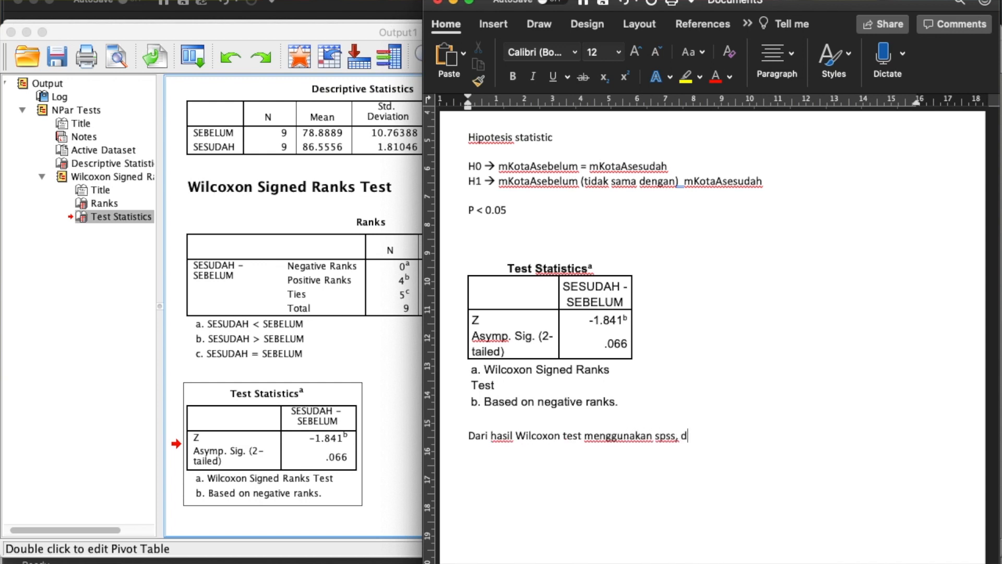
pyautogui.write('itemukan bahwa')
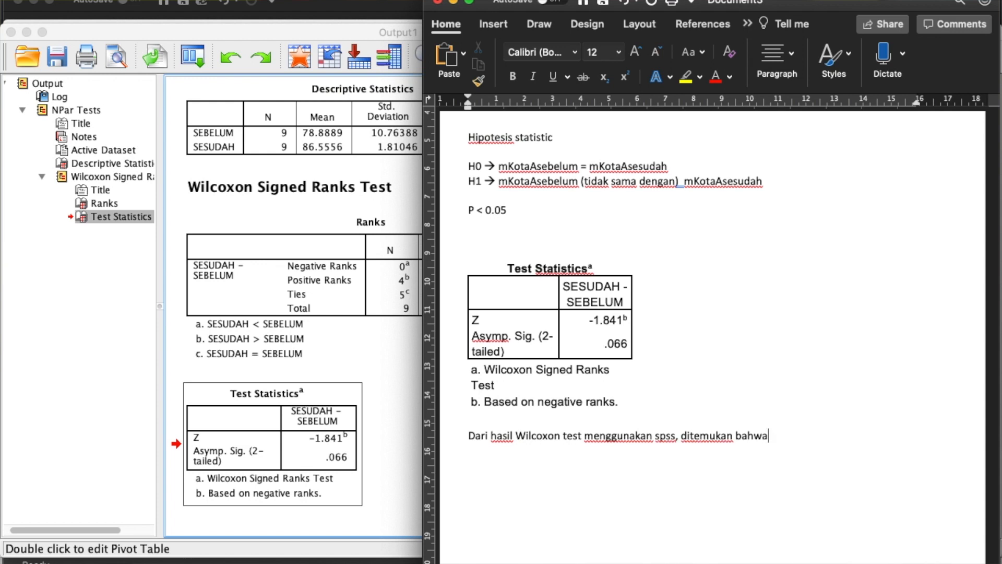
pyautogui.write(' hasil perhitungan p')
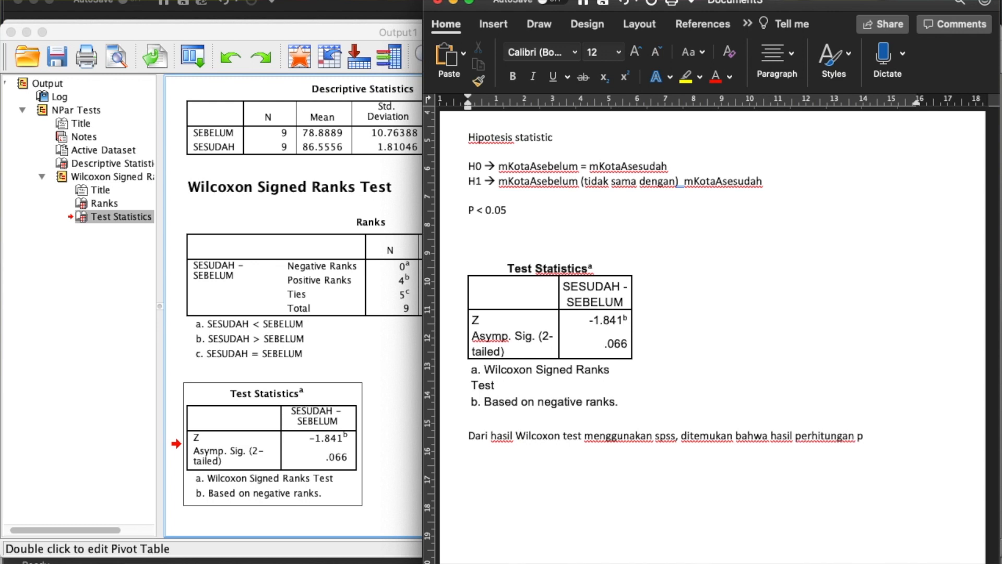
pyautogui.write(' = 0.066')
pyautogui.press('Return')
pyautogui.write('yang artinya ')
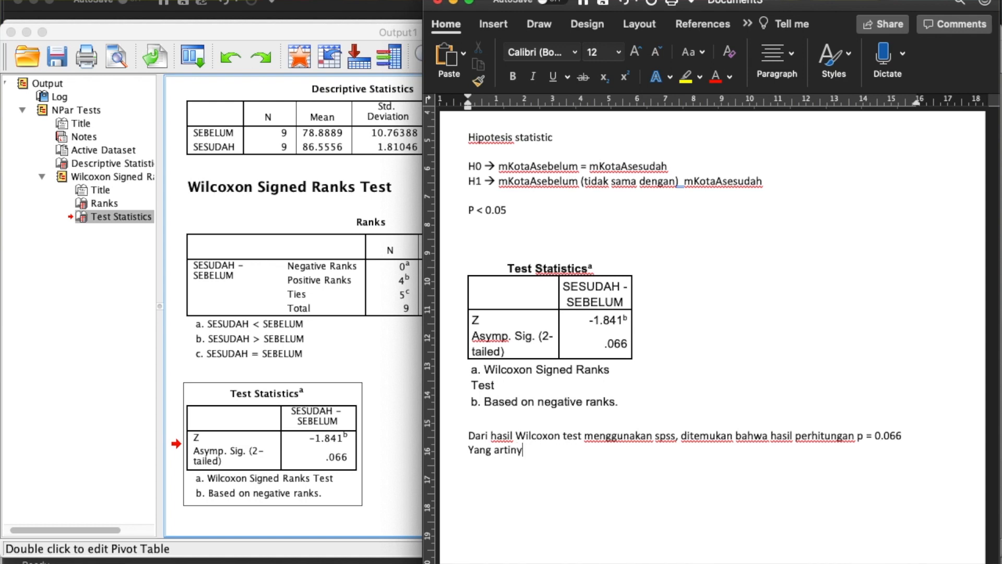
pyautogui.write('p > 0.05')
pyautogui.press('Return')
# - Add a separate paragraph stating the decision: "Dari hasil perhitungan tersebut maka H0 diterima"
pyautogui.write('Dari hasi')
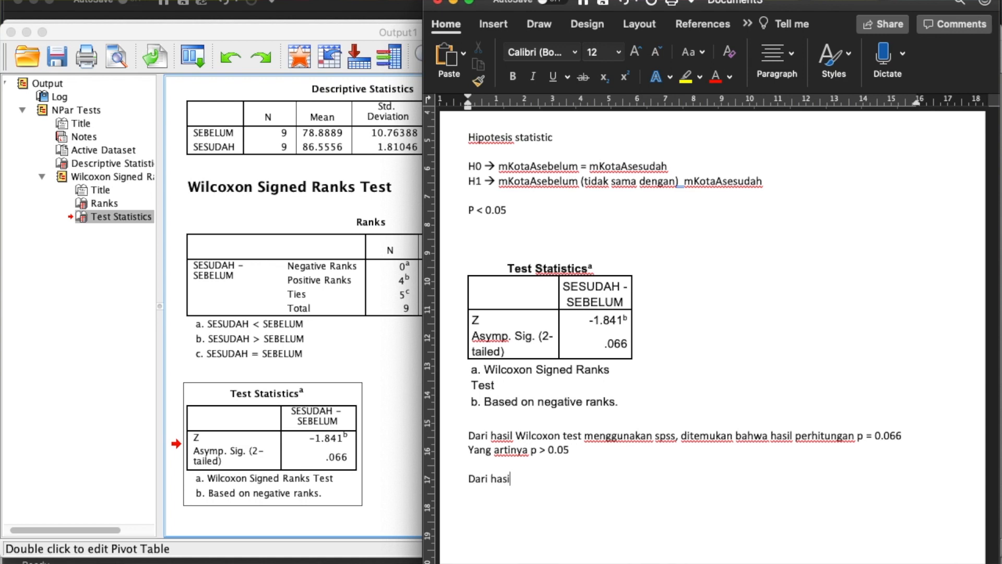
pyautogui.write('l perhitungan tersebut')
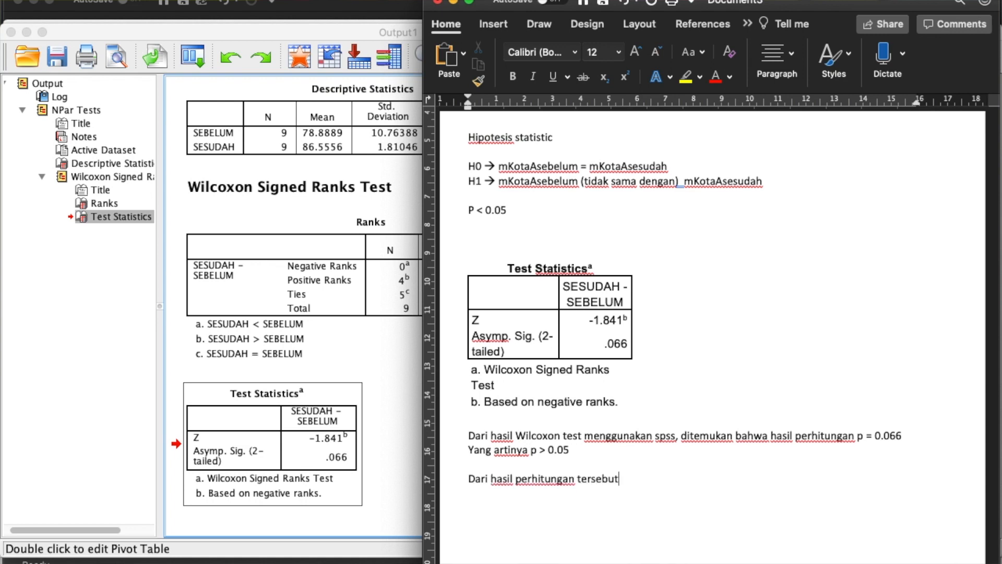
pyautogui.write(' maka h')
pyautogui.press('BackSpace')
pyautogui.write('H0 diterima')
pyautogui.press('Return')
# - Add a conclusion line starting "Kesimpulannya →" followed by a copy of the conceptual H0 statement about no difference after 3 months as barista
pyautogui.scroll(5, 710, 334)
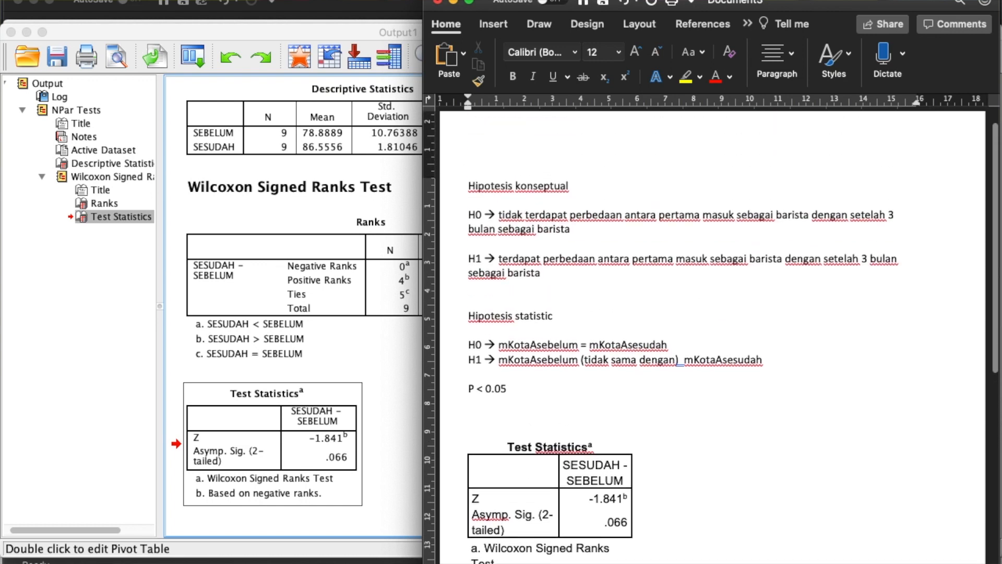
pyautogui.click(369, 319)
pyautogui.click(498, 232)
pyautogui.moveTo(499, 232); pyautogui.dragTo(585, 252)
pyautogui.press('super+c')
pyautogui.scroll(-10, 585, 252)
pyautogui.click(504, 311)
pyautogui.write('kesi')
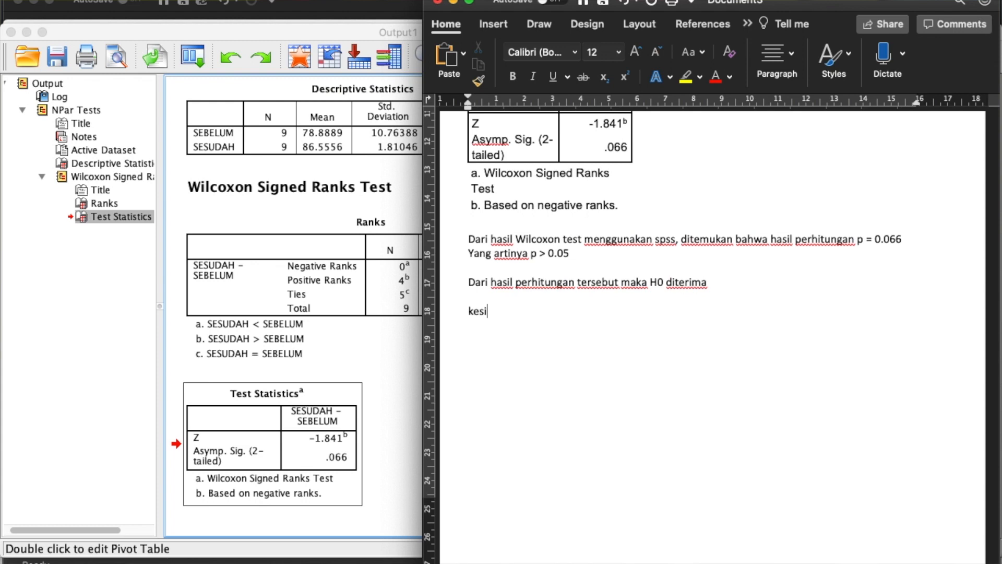
pyautogui.write('mpulannya -->')
pyautogui.press('super+v')
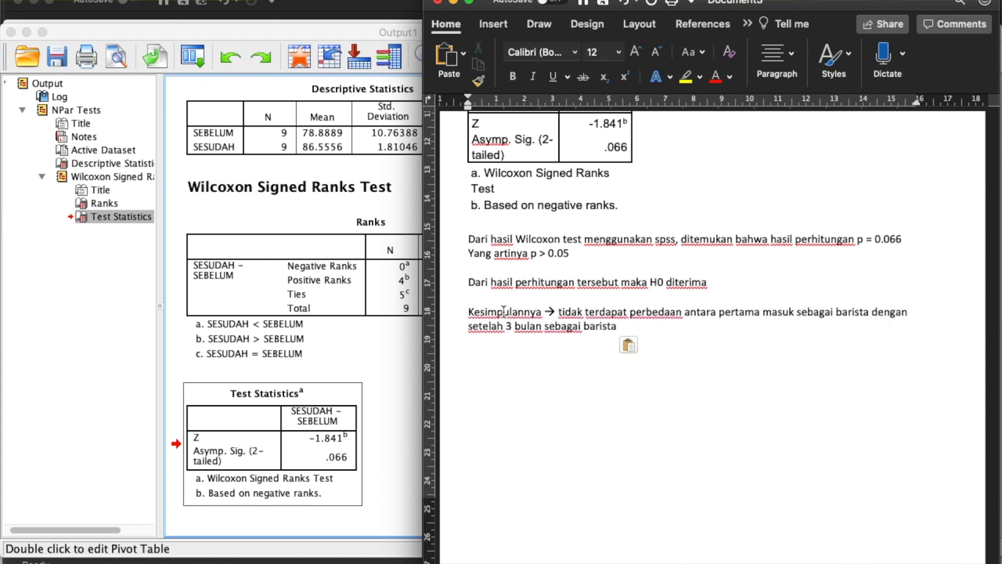
pyautogui.scroll(3, 623, 305)
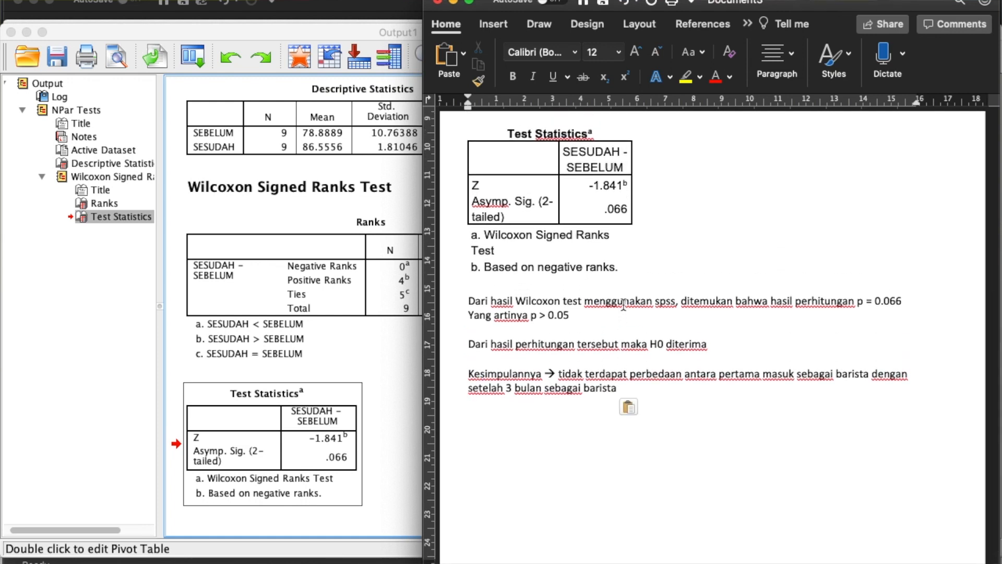
# - Switch to the ANALISA KOTA workbook in Excel to review both kotaA score columns, and return to the Word write-up
pyautogui.hotkey('ctrl', 'Up')
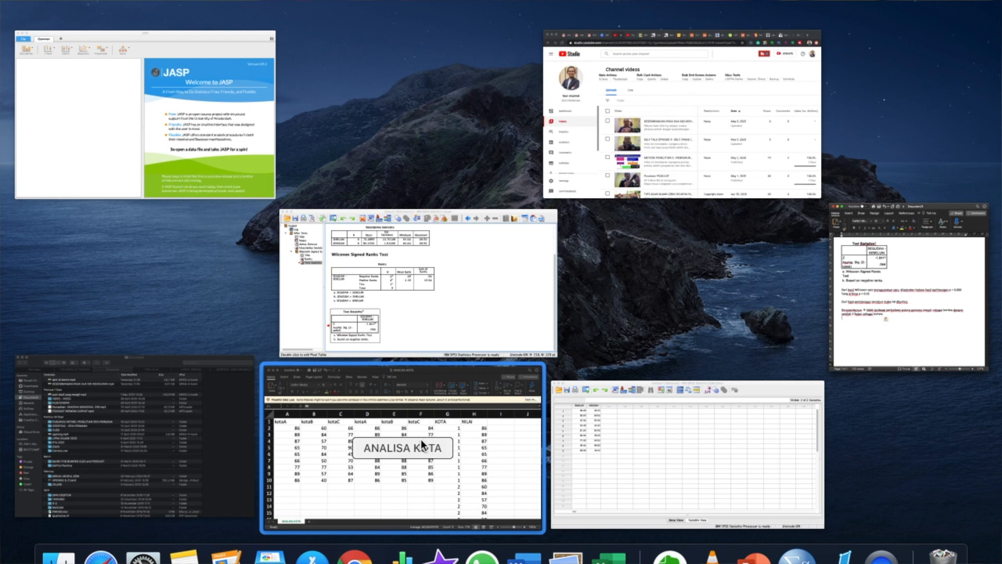
pyautogui.press('space')
pyautogui.press('space')
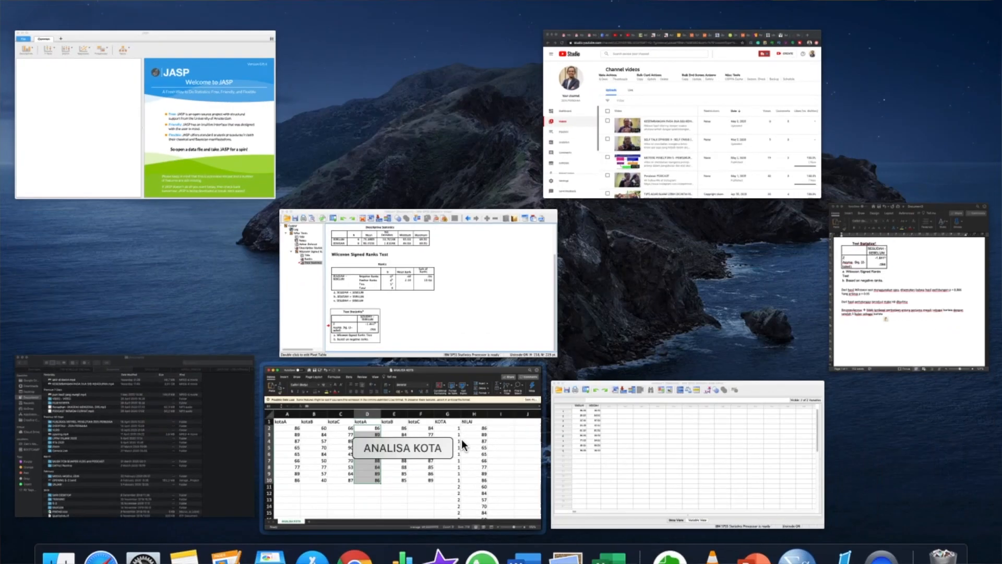
pyautogui.click(656, 476)
pyautogui.hotkey('ctrl', 'Up')
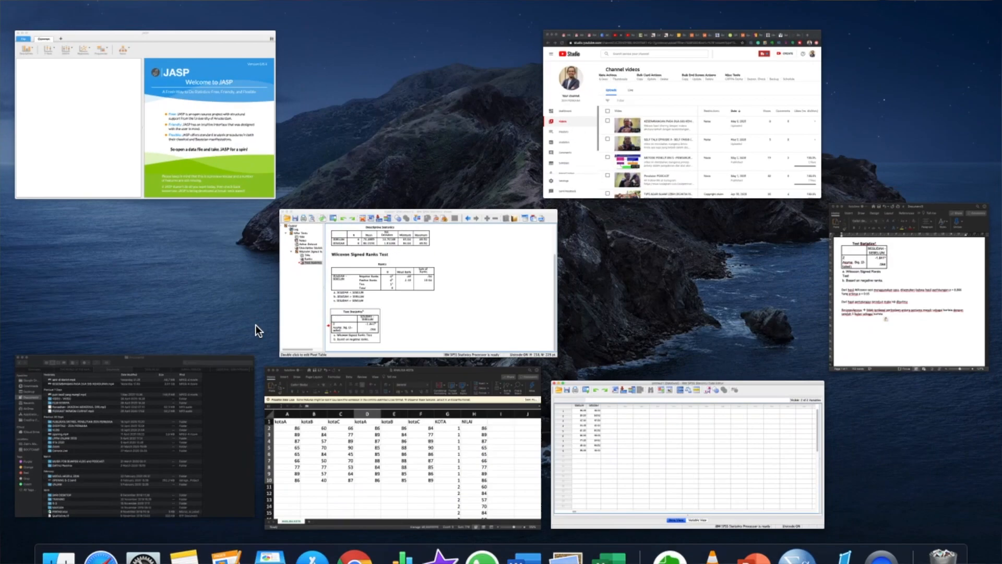
pyautogui.click(345, 477)
pyautogui.scroll(3, 195, 283)
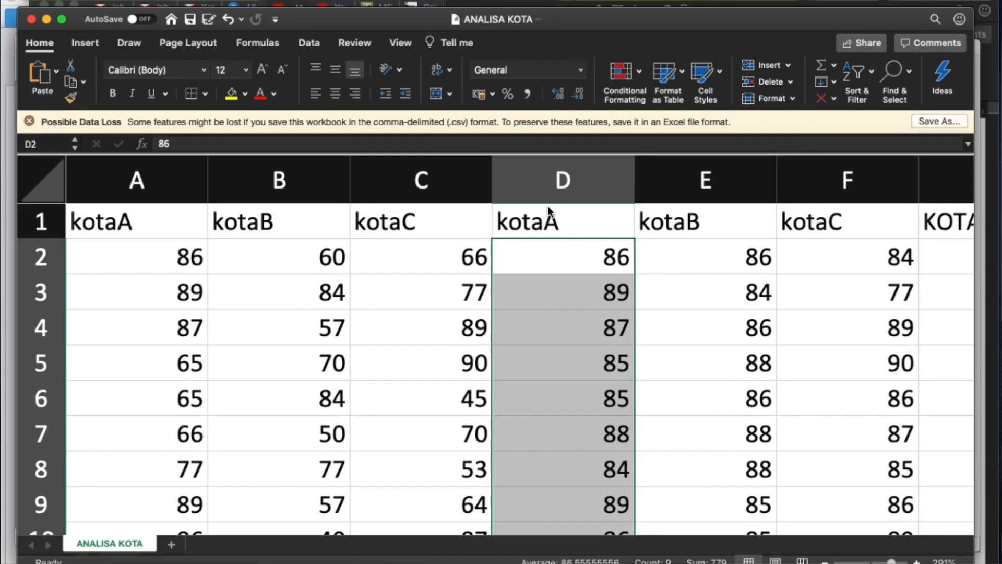
pyautogui.hotkey('ctrl', 'Up')
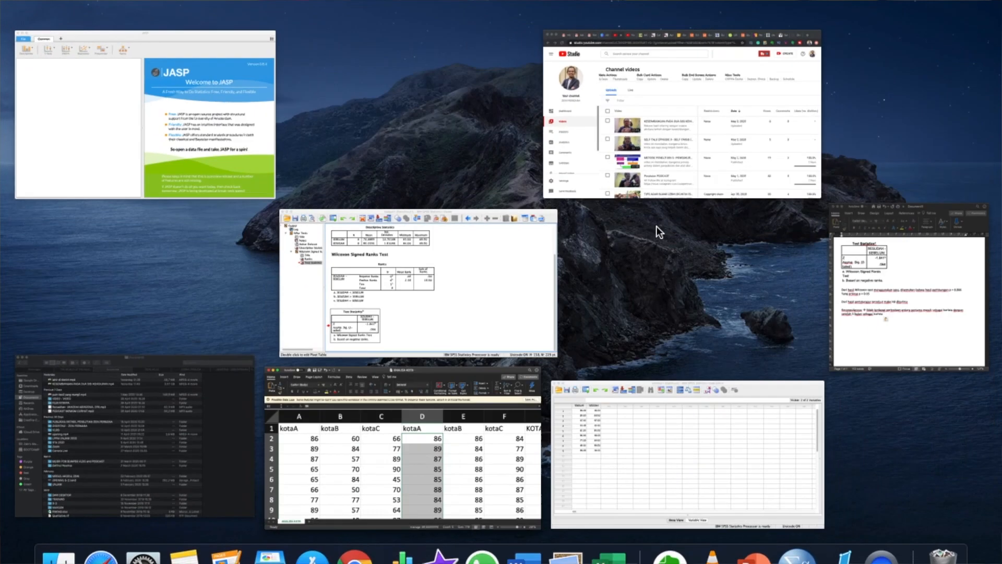
pyautogui.click(917, 307)
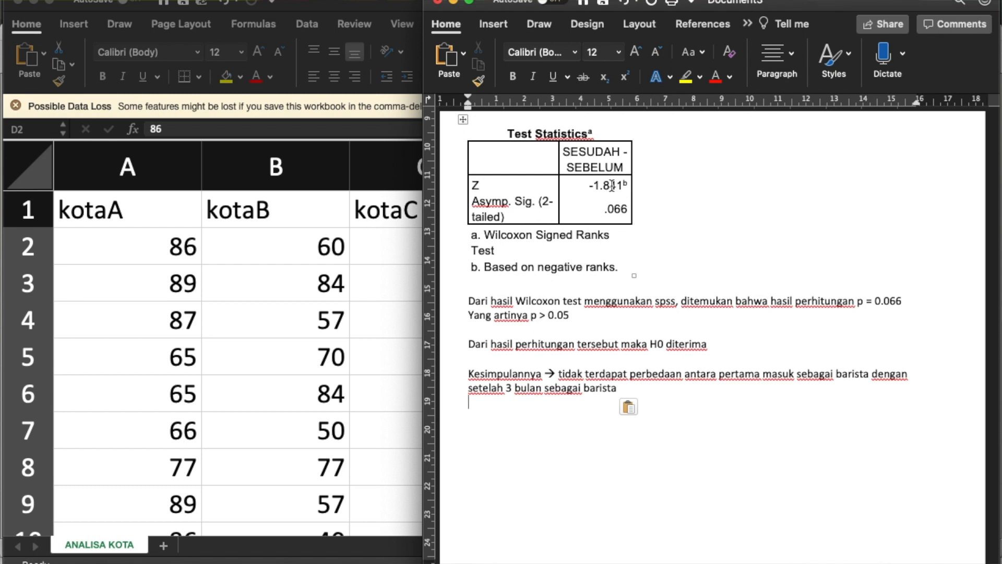
# - Switch to the SPSS Data Editor and set the measurement level of SEBELUM and SESUDAH to Scale
pyautogui.hotkey('ctrl', 'Up')
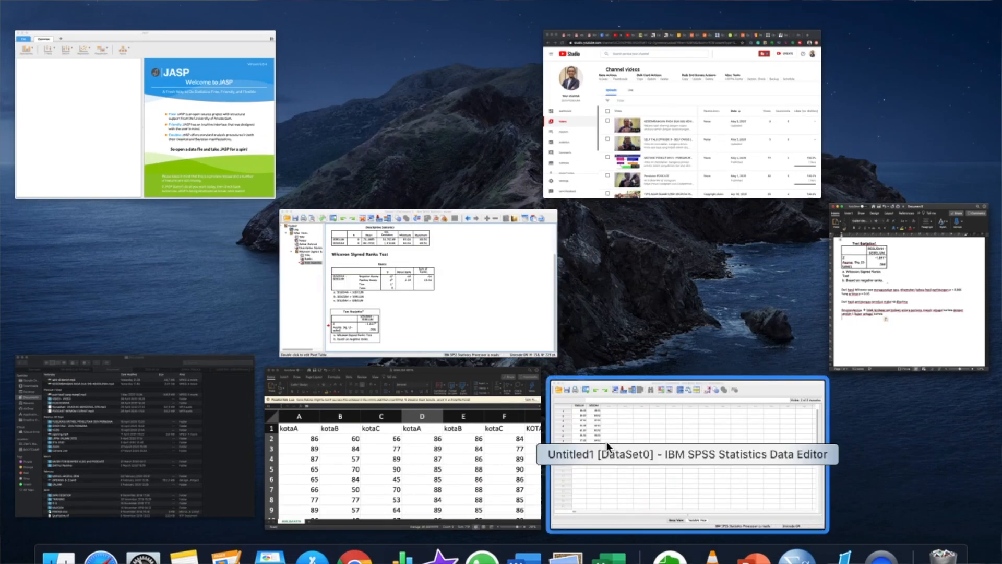
pyautogui.click(607, 442)
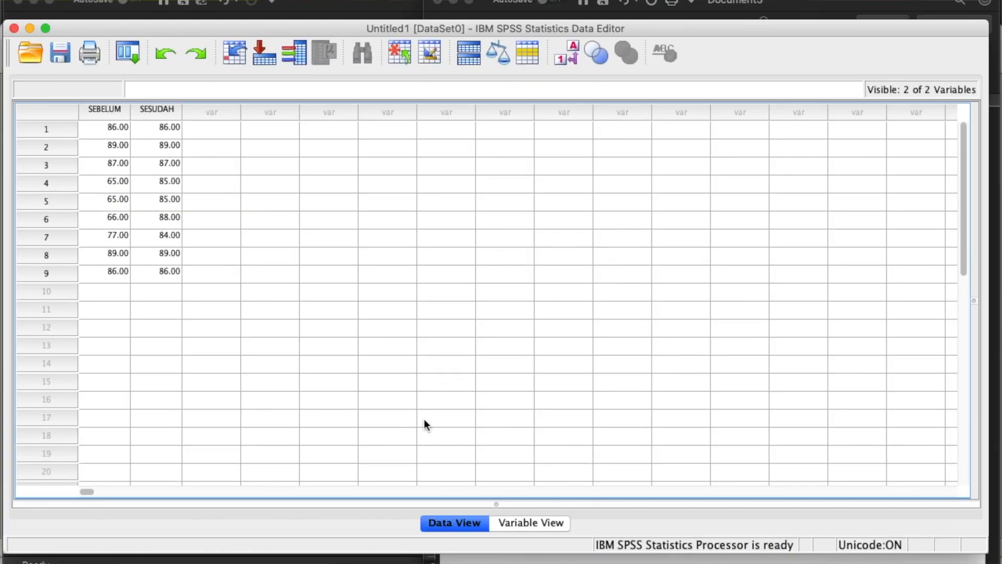
pyautogui.click(528, 523)
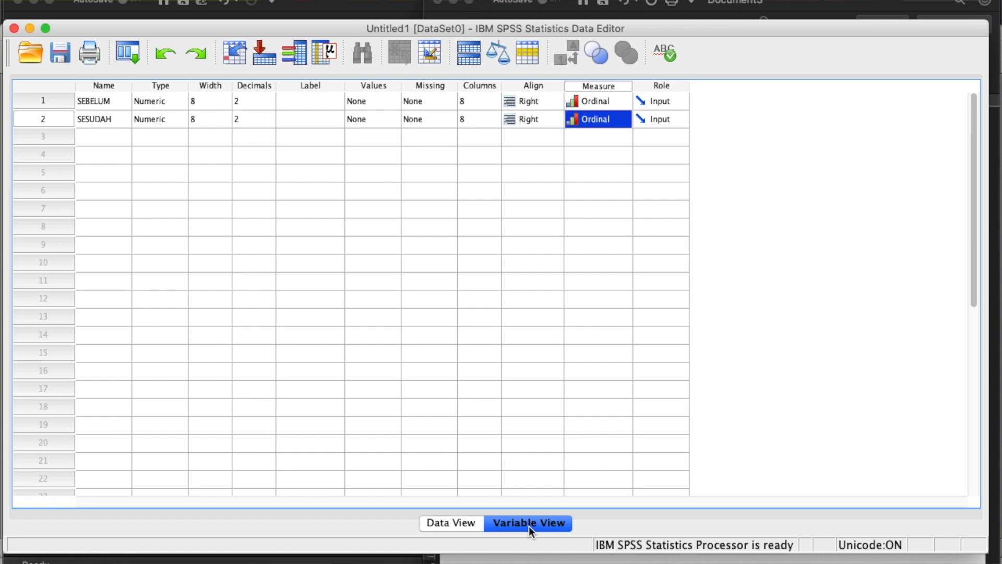
pyautogui.click(600, 105)
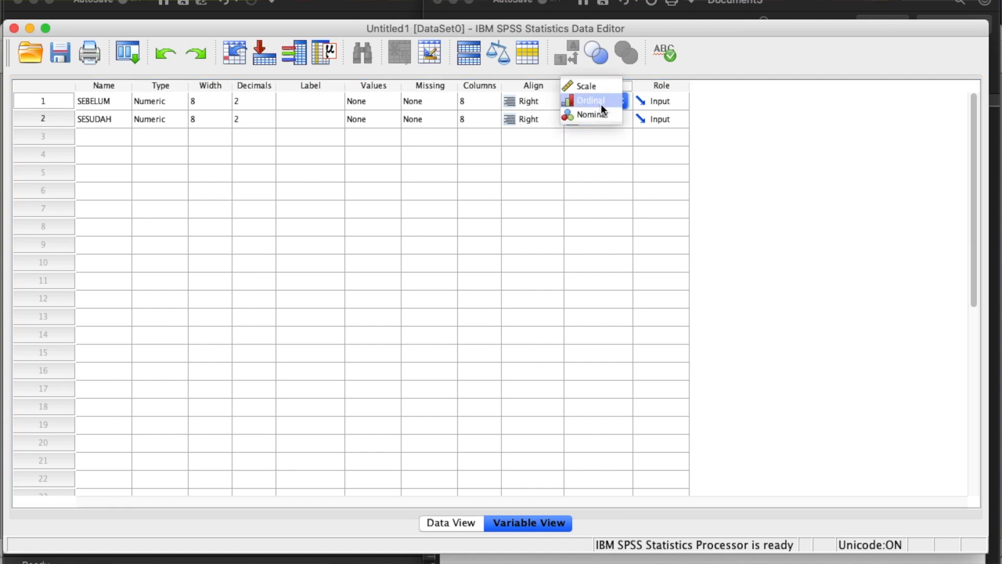
pyautogui.click(586, 86)
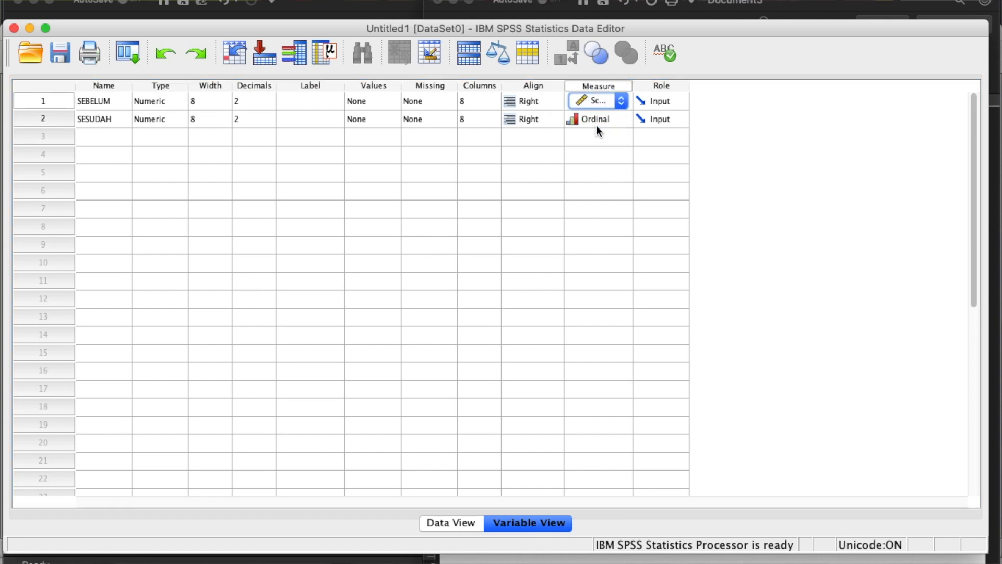
pyautogui.click(594, 123)
pyautogui.click(580, 109)
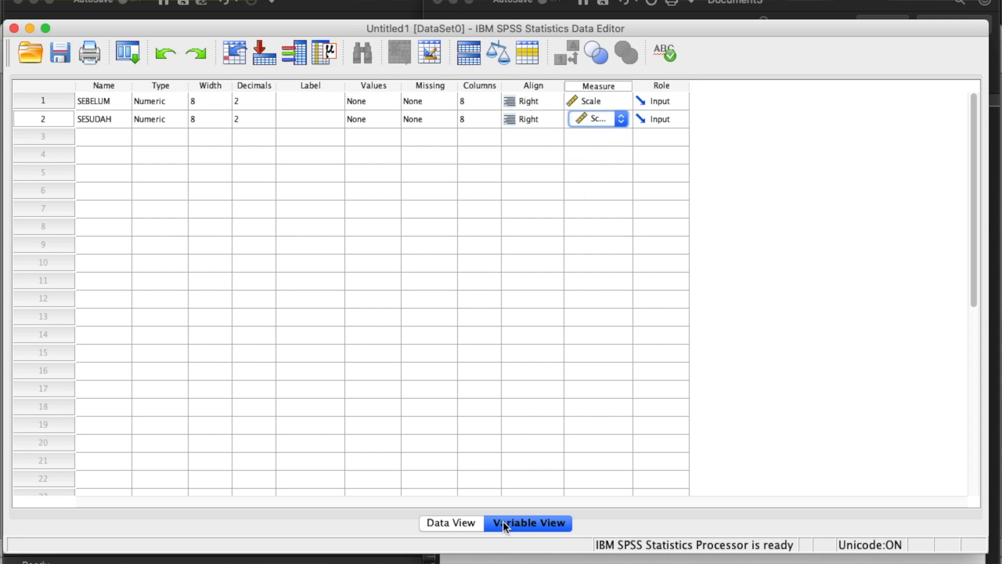
# - Set up a Paired-Samples T Test with SEBELUM as Variable1 and SESUDAH as Variable2 of pair 1
pyautogui.click(452, 524)
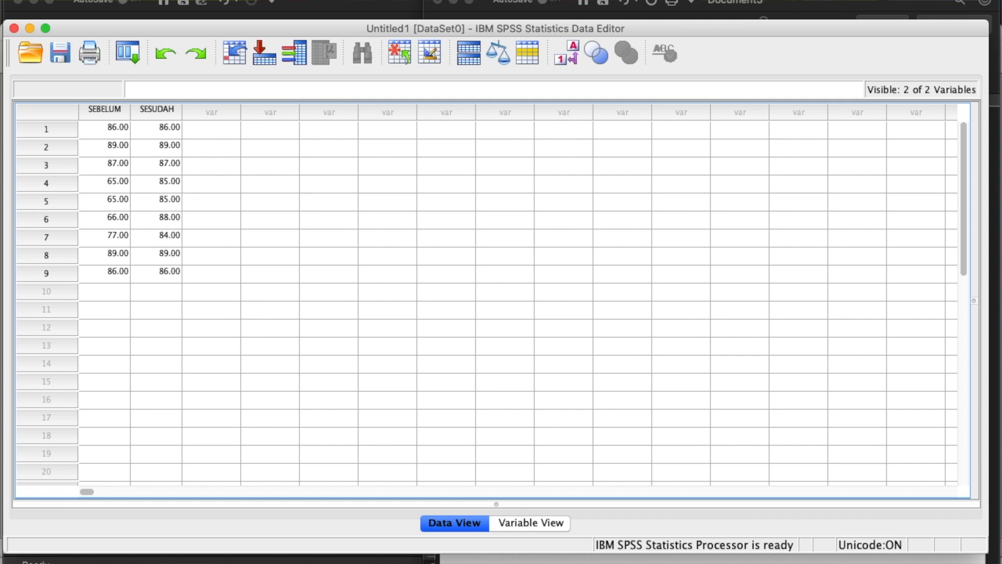
pyautogui.click(368, 1)
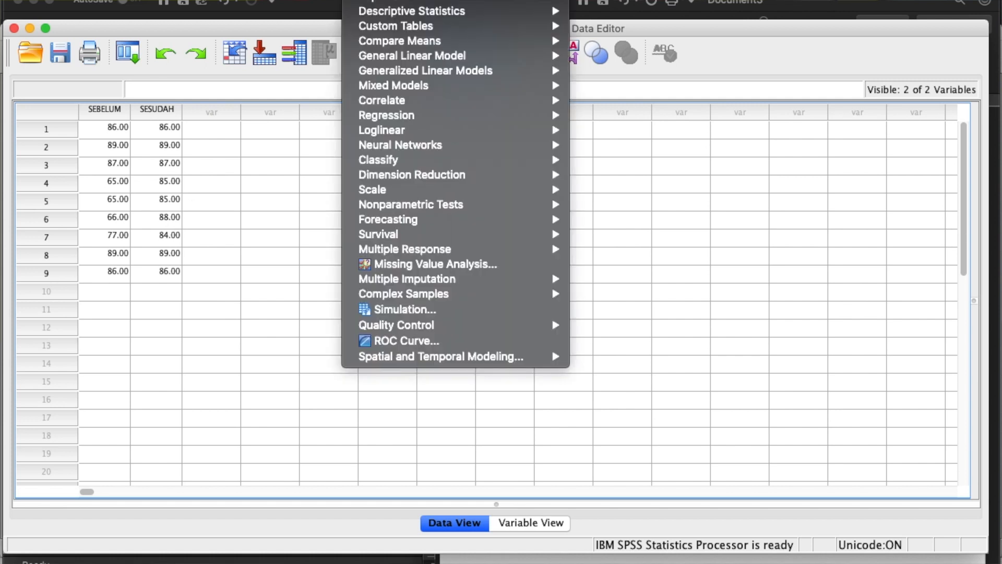
pyautogui.moveTo(438, 208)
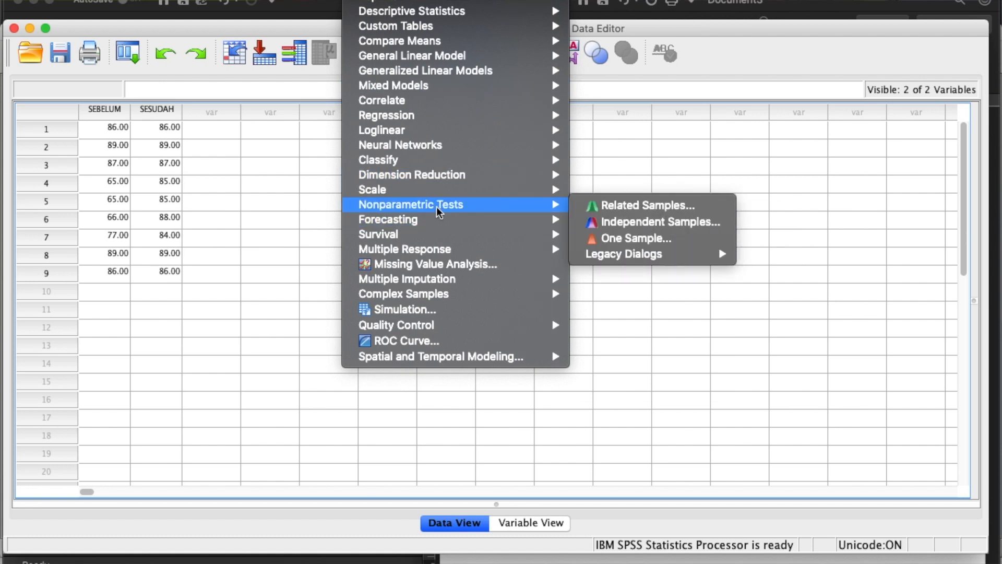
pyautogui.moveTo(402, 41)
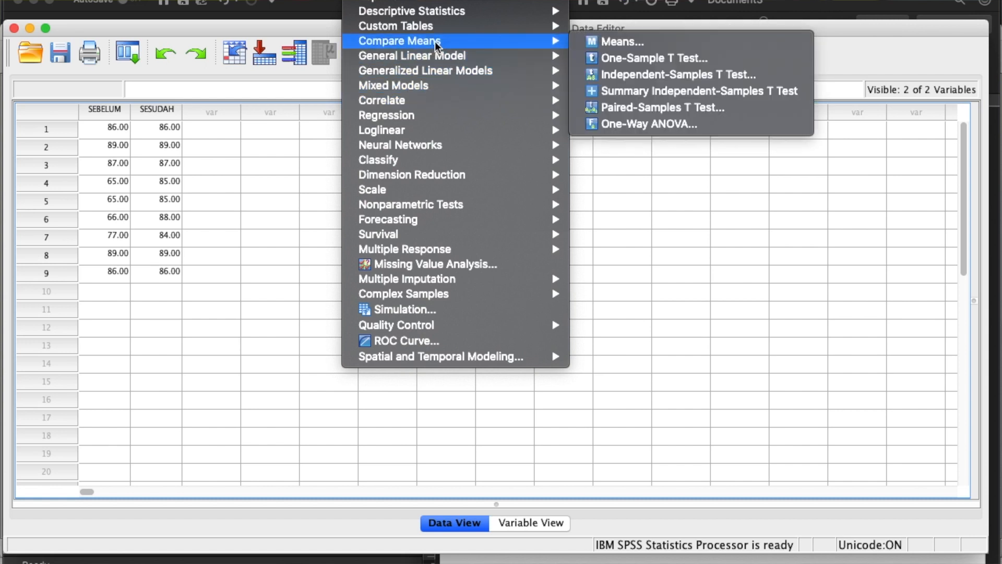
pyautogui.click(648, 110)
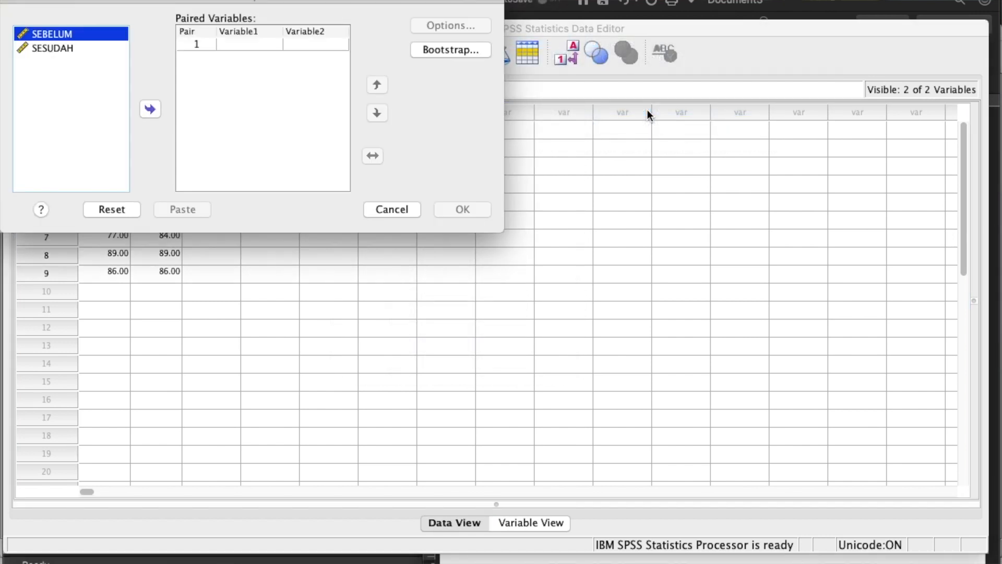
pyautogui.moveTo(105, 2); pyautogui.dragTo(341, 81)
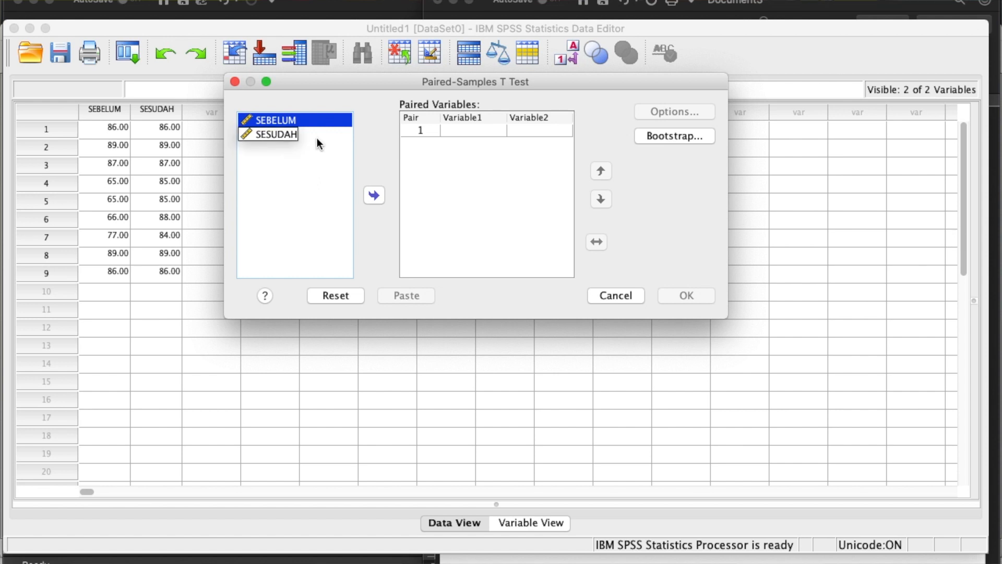
pyautogui.click(373, 195)
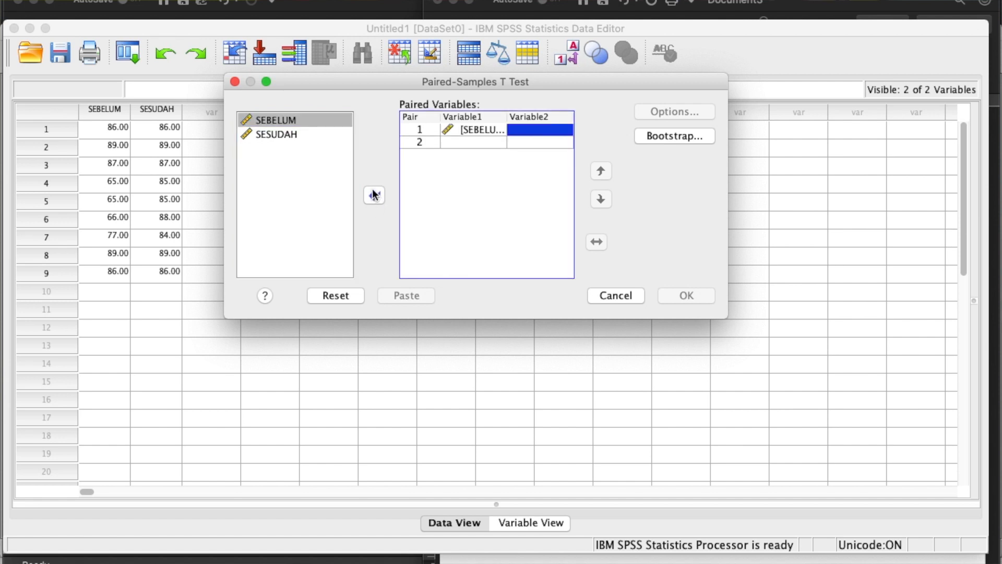
pyautogui.click(276, 135)
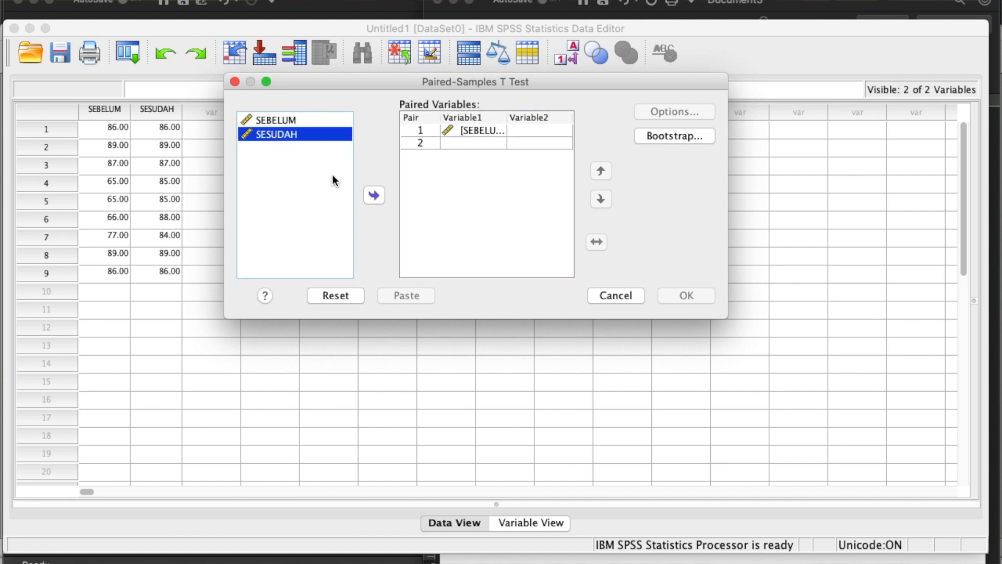
pyautogui.click(374, 197)
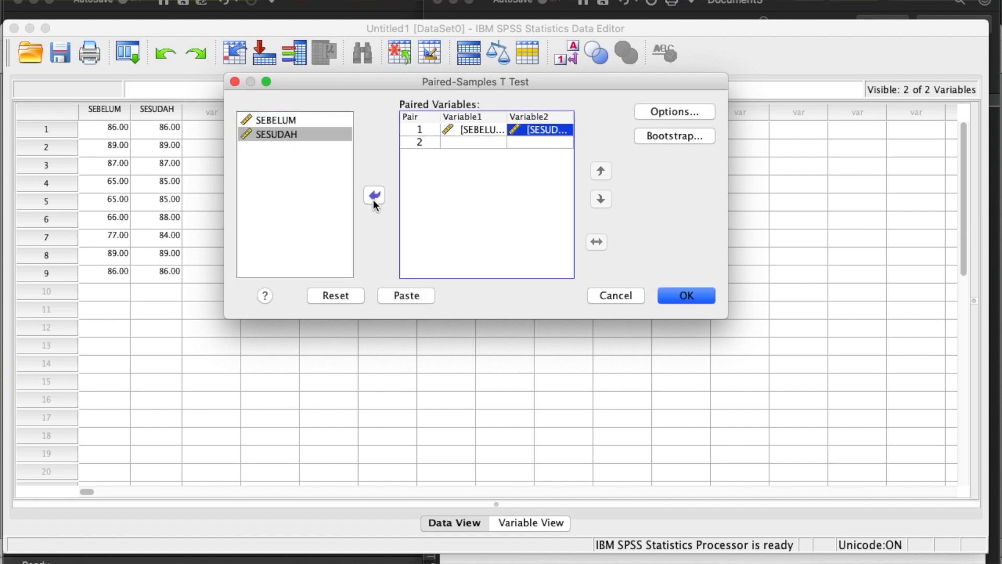
# - Check the test's options and bootstrap settings without enabling bootstrapping, and run the paired-samples T test
pyautogui.click(657, 112)
pyautogui.click(349, 161)
pyautogui.click(687, 135)
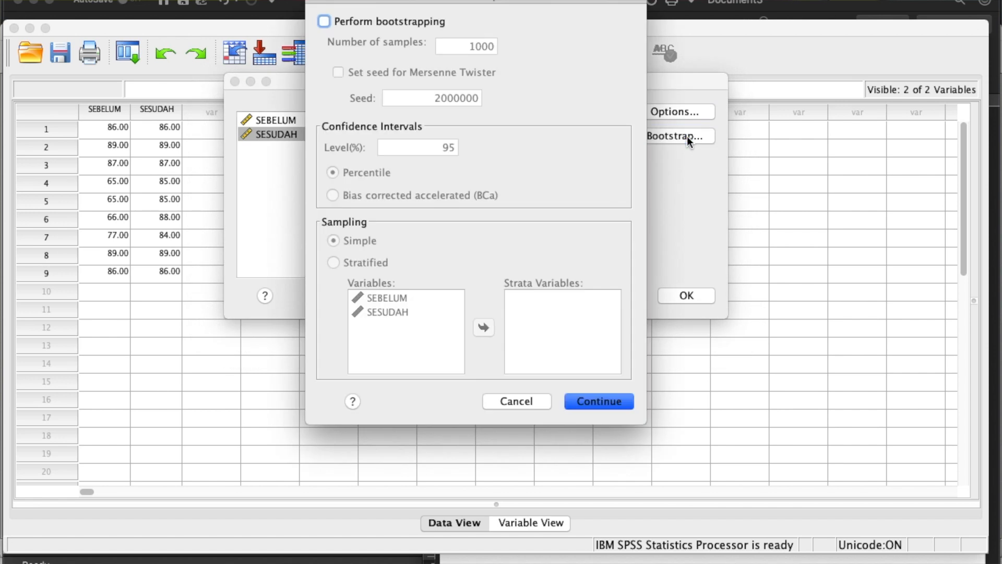
pyautogui.click(597, 401)
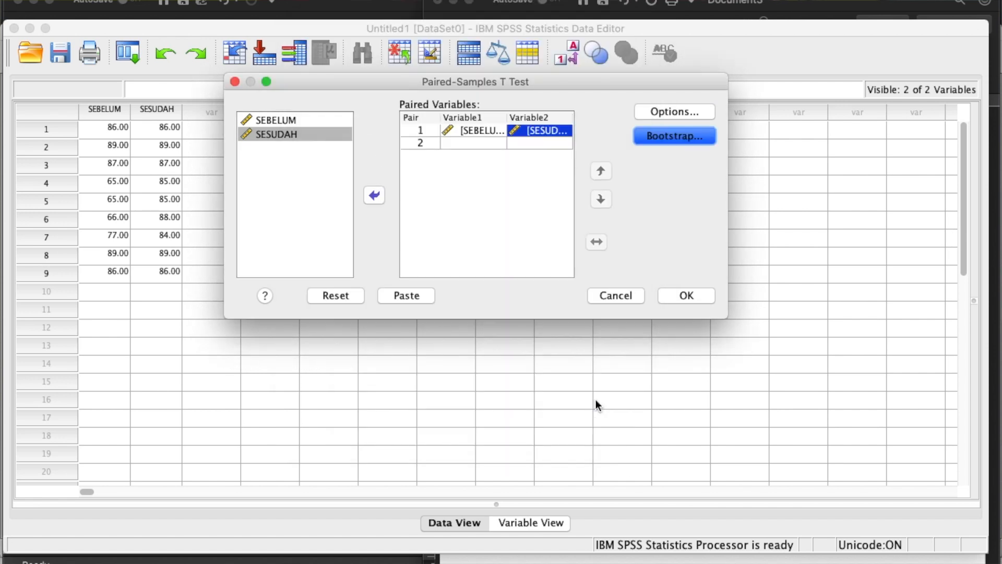
pyautogui.click(686, 296)
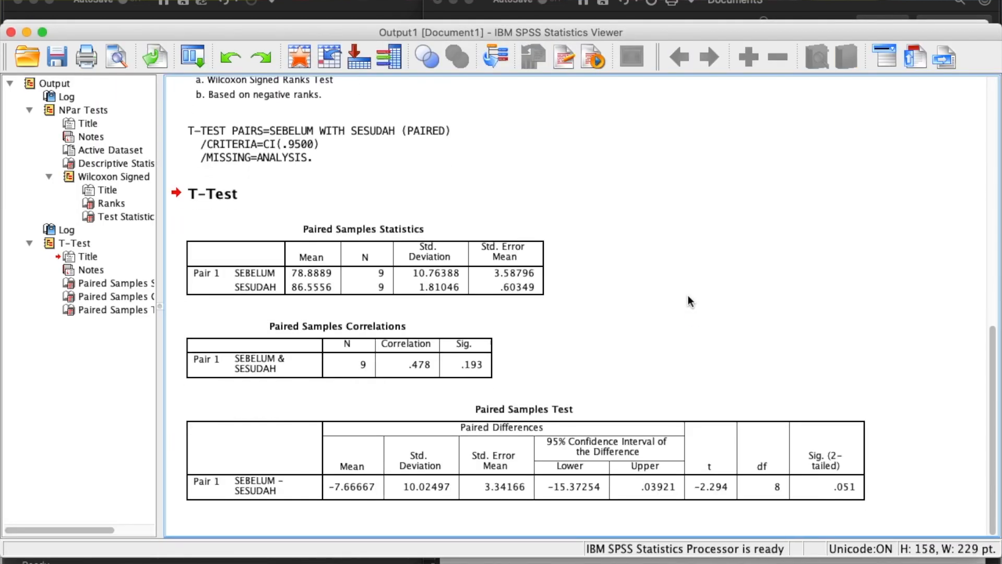
# - Copy the Paired Samples Test table from the T-Test output
pyautogui.click(385, 378)
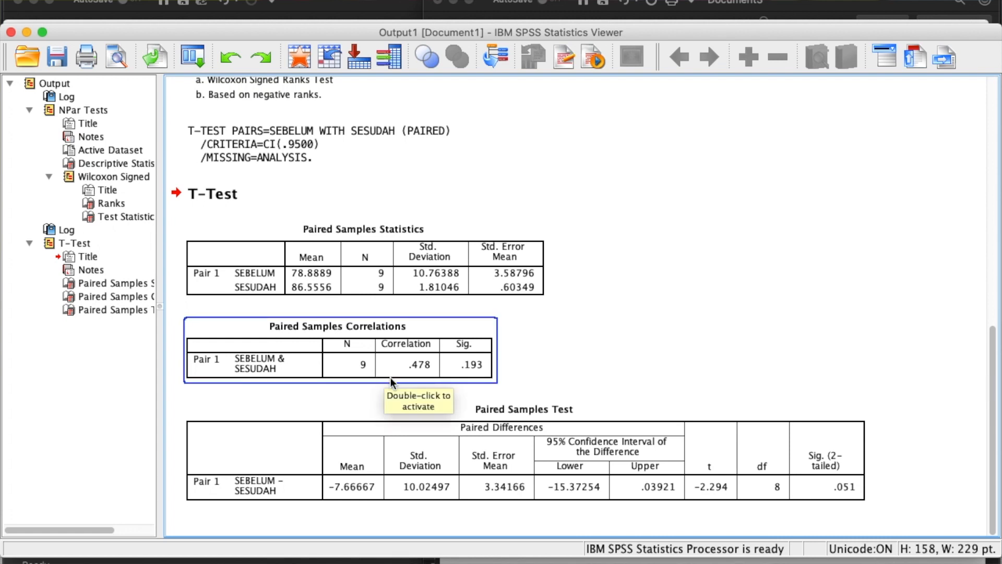
pyautogui.click(428, 410)
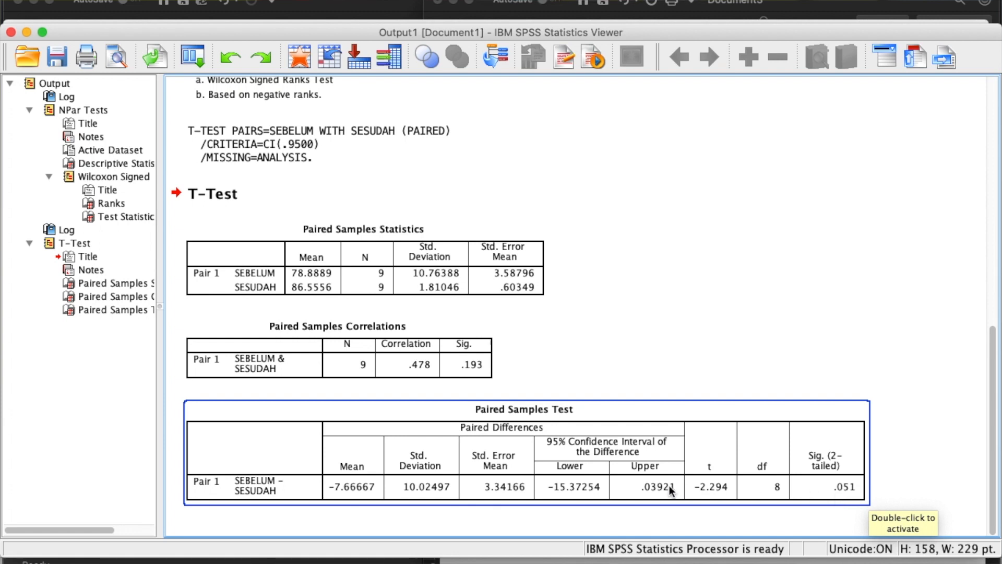
pyautogui.rightClick(614, 454)
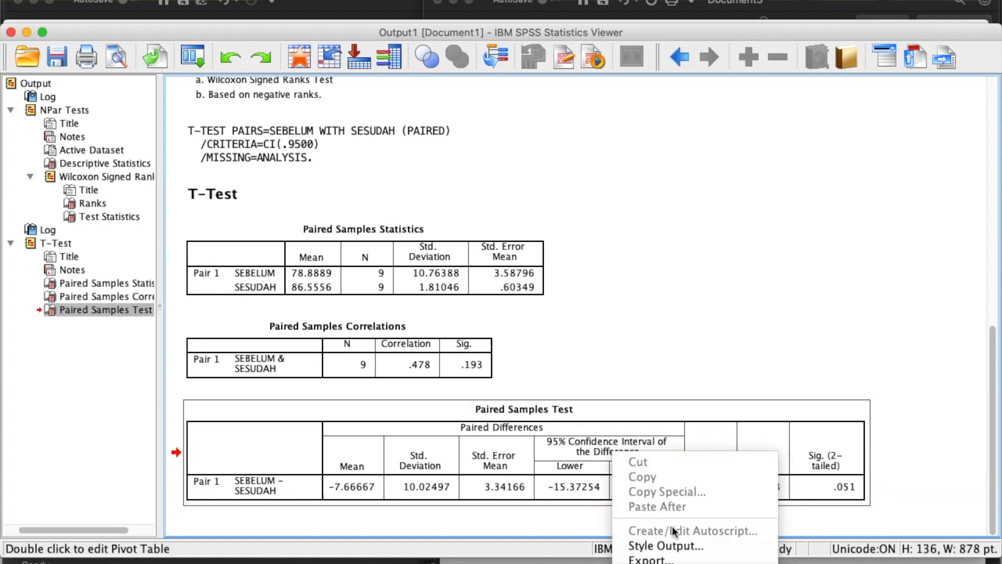
pyautogui.click(632, 352)
pyautogui.click(524, 426)
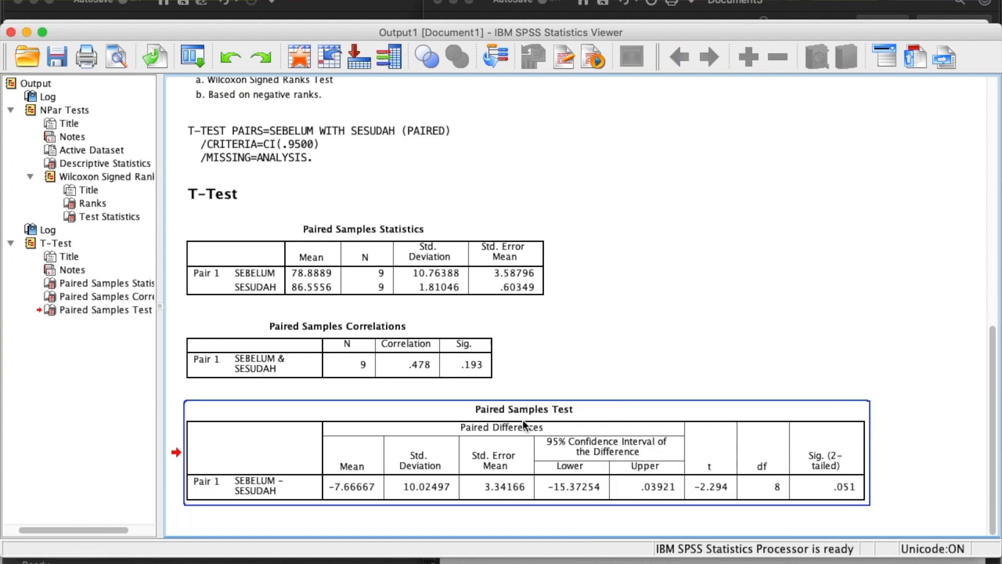
pyautogui.rightClick(524, 424)
pyautogui.click(475, 423)
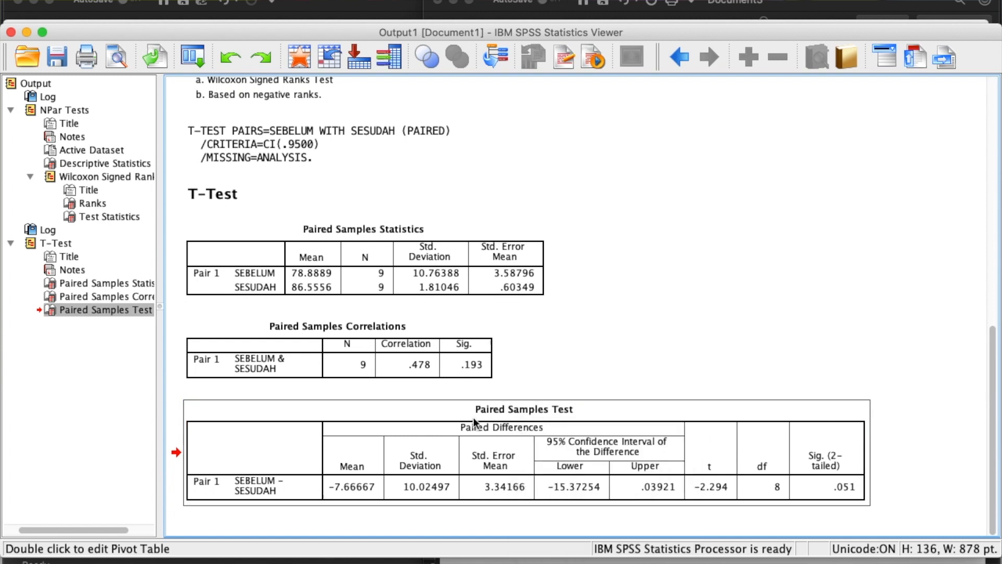
pyautogui.rightClick(474, 423)
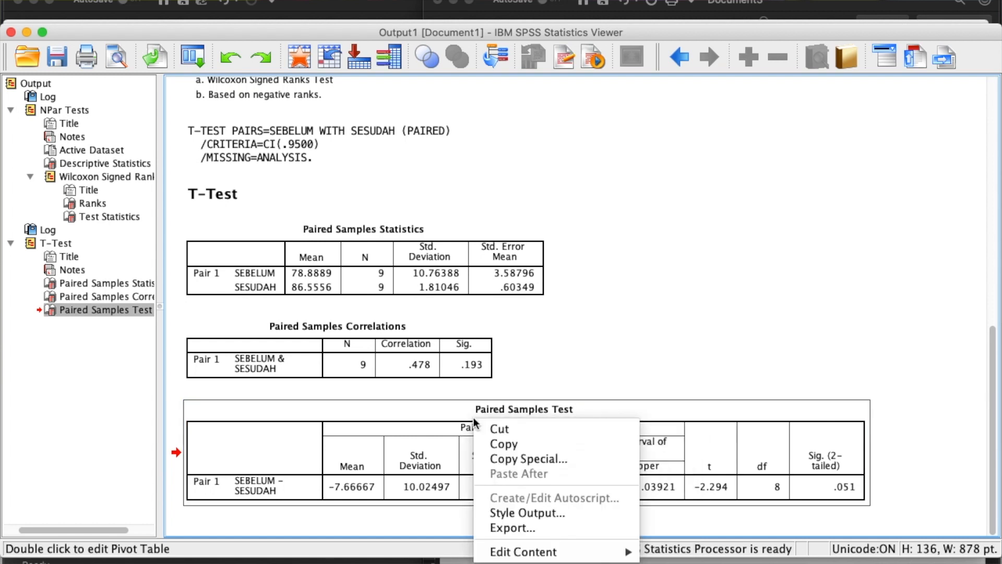
pyautogui.click(521, 444)
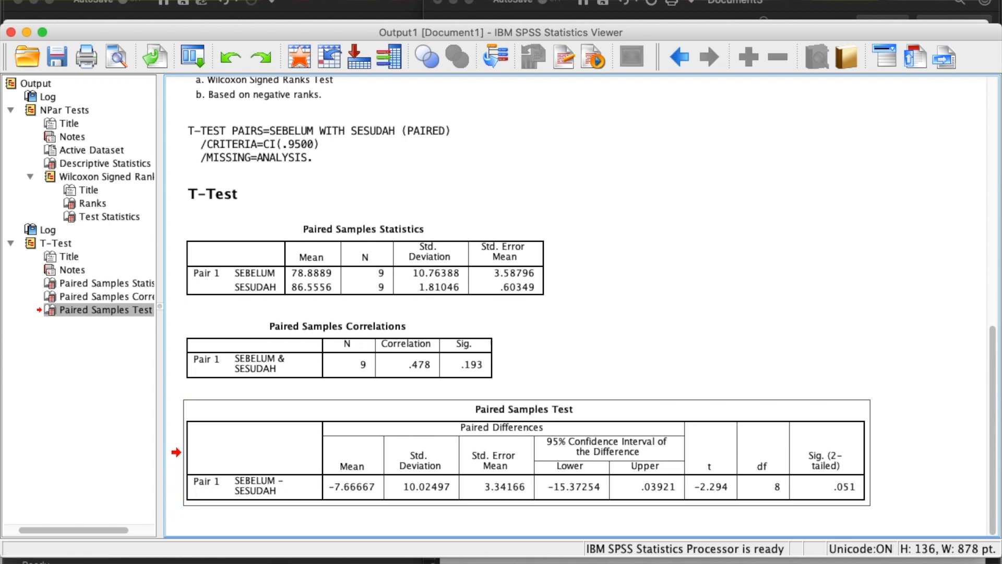
# - Switch to the Word document and paste the Paired Samples Test table on a new line below the Wilcoxon conclusion
pyautogui.hotkey('ctrl', 'Up')
pyautogui.click(903, 303)
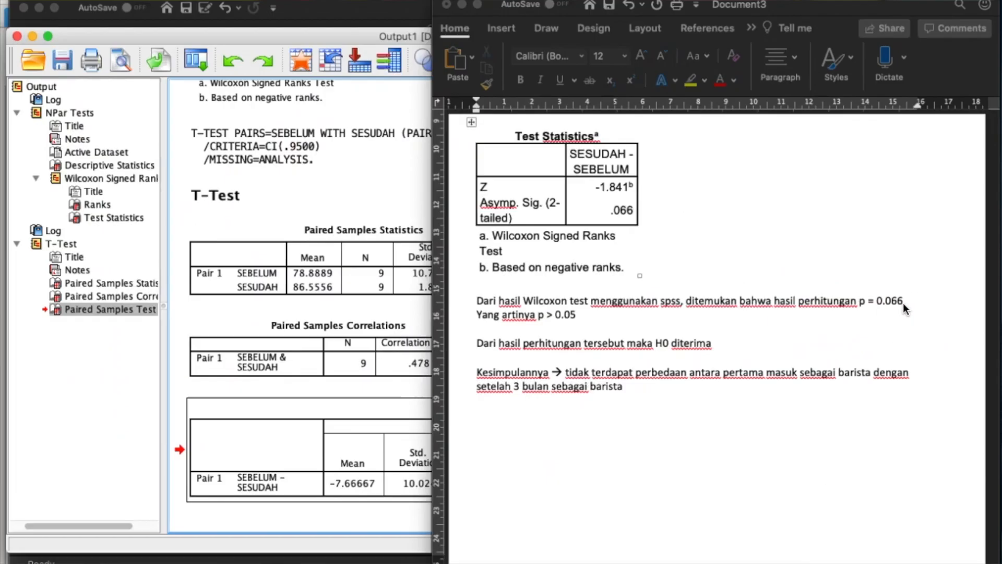
pyautogui.scroll(-5, 519, 424)
pyautogui.press('Return')
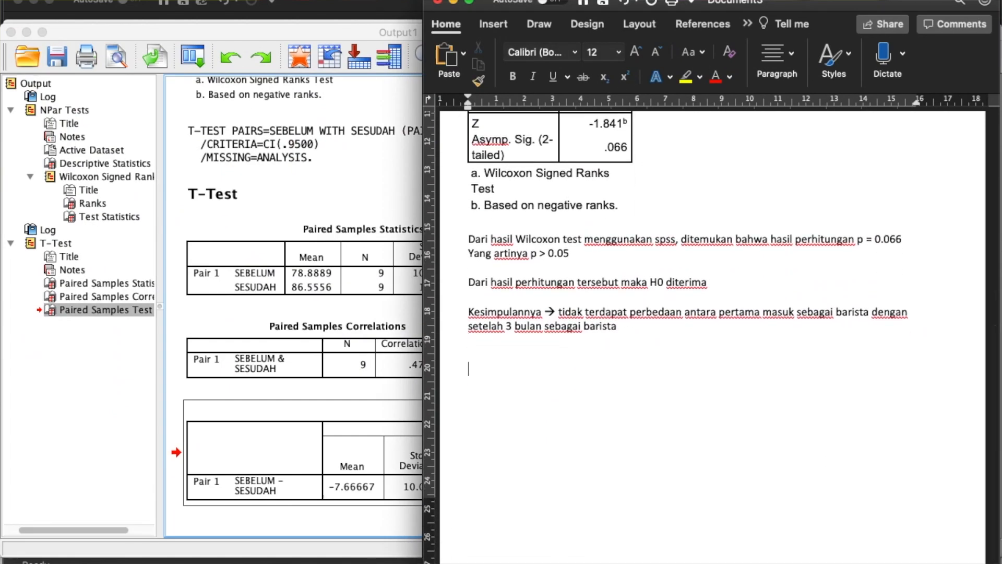
pyautogui.press('super+v')
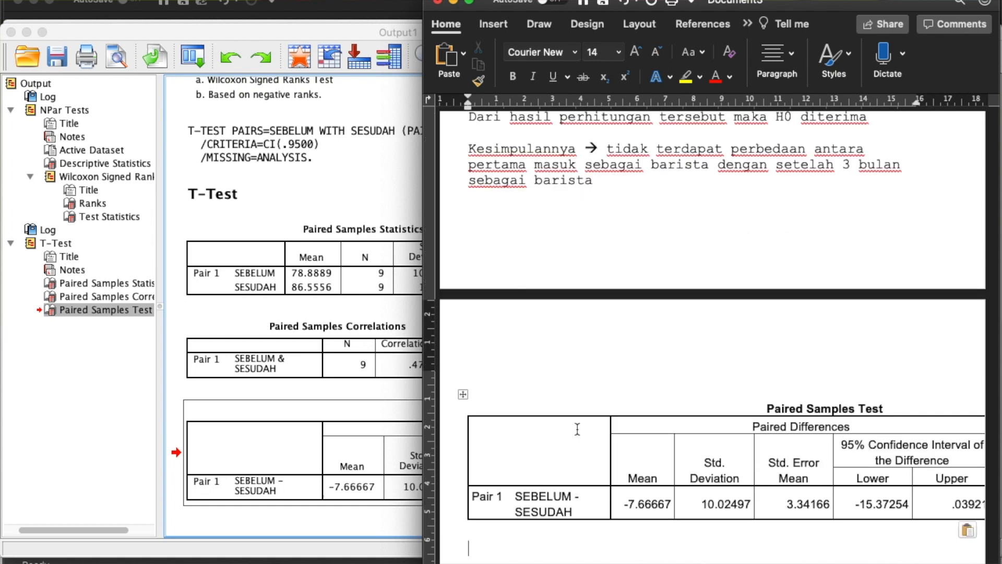
pyautogui.scroll(-3, 577, 429)
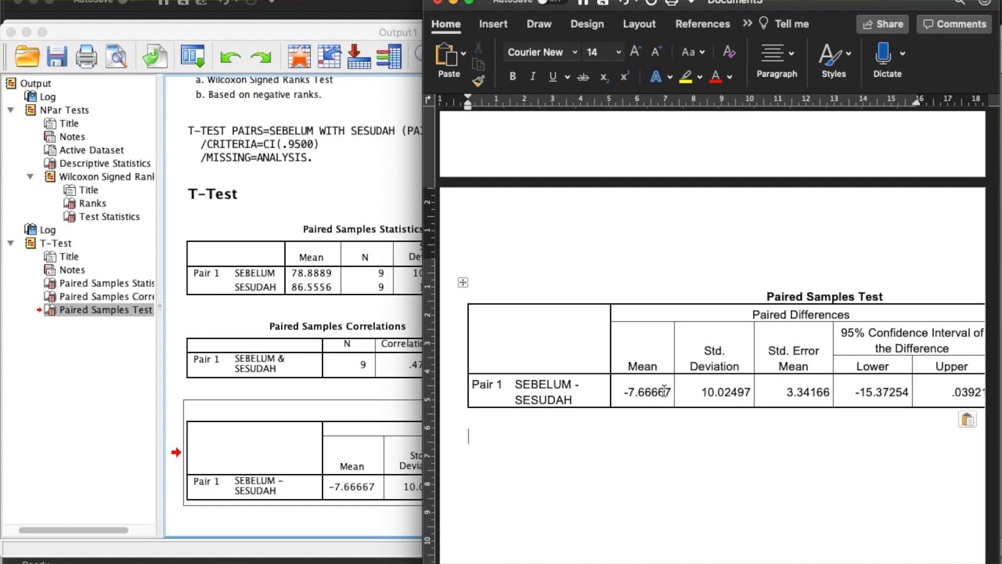
# - Look over the pasted Paired Samples Test table and its position in the Word document
pyautogui.click(470, 283)
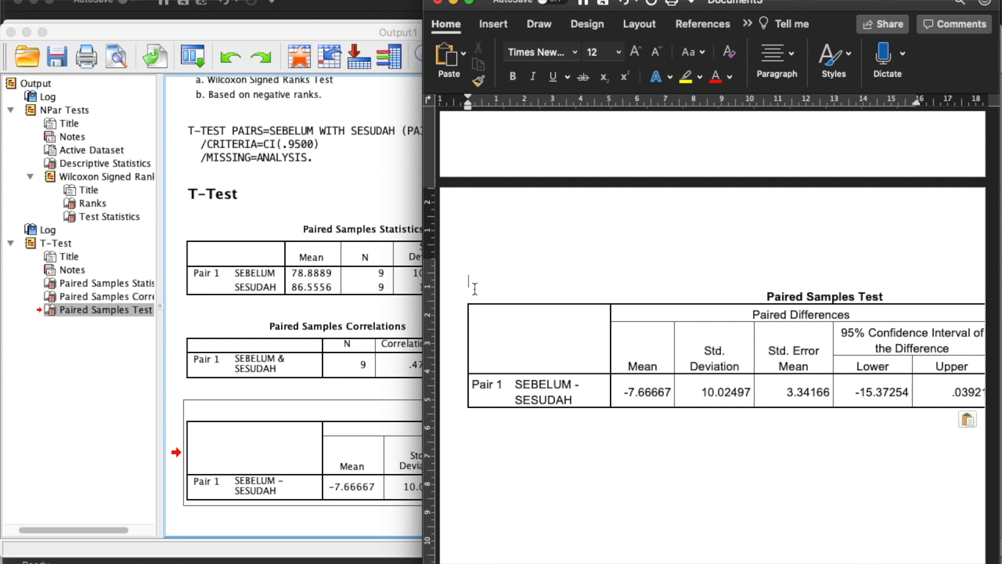
pyautogui.click(322, 288)
pyautogui.click(664, 353)
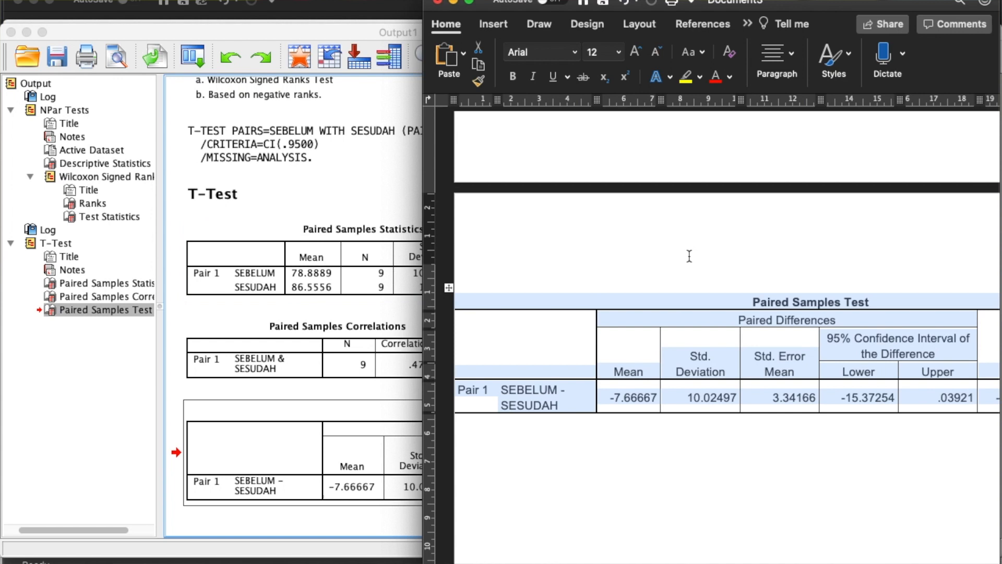
pyautogui.click(692, 254)
pyautogui.click(669, 326)
pyautogui.scroll(5, 670, 330)
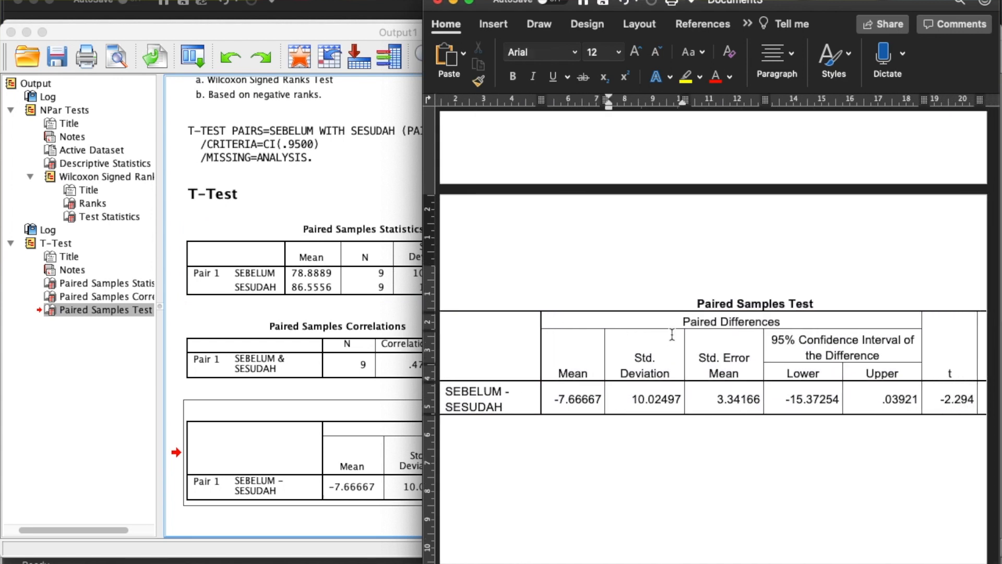
pyautogui.scroll(-3, 672, 333)
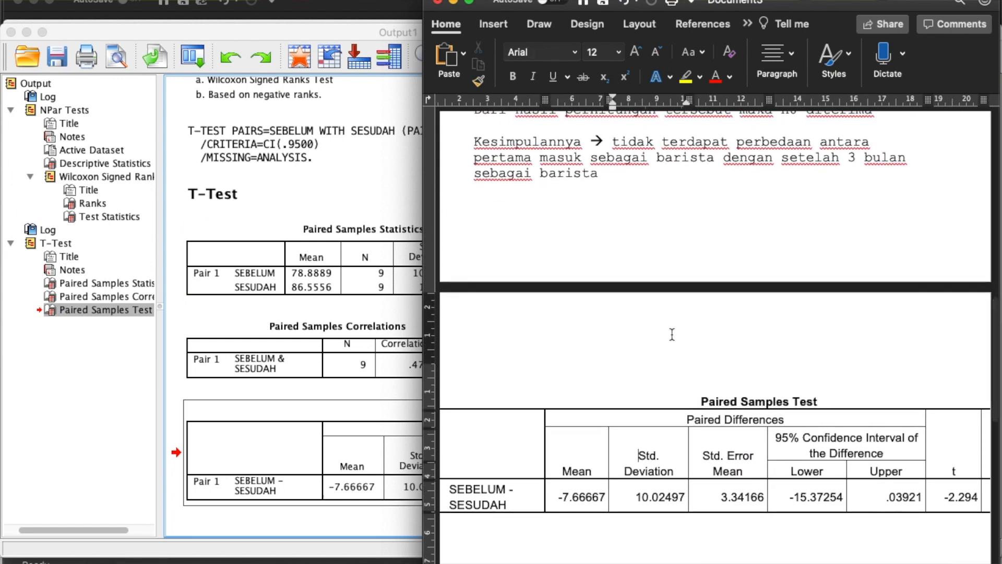
# - Switch to the SPSS output and examine the Paired Samples Test table, including its Sig. (2-tailed) value, in a separate pivot table window
pyautogui.click(346, 501)
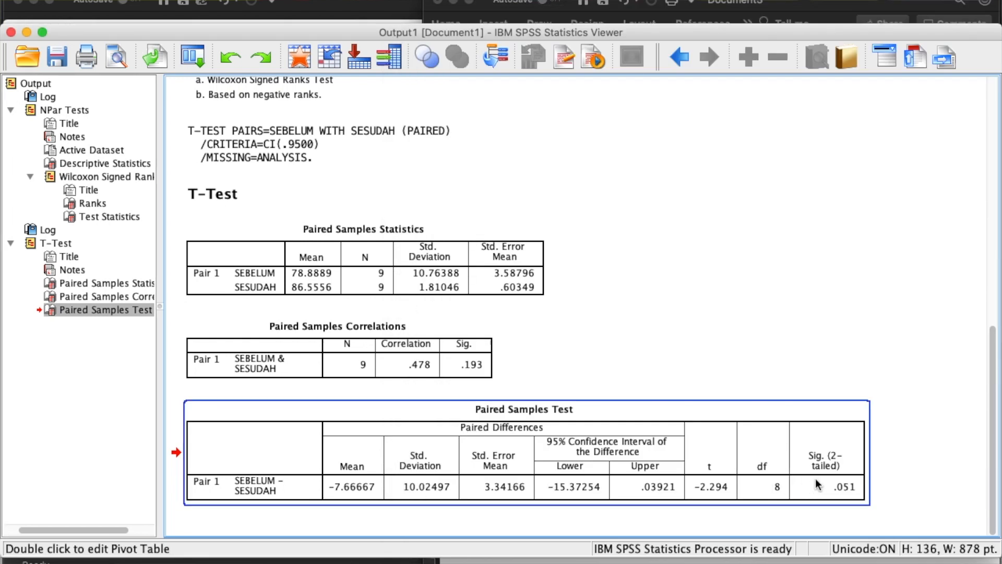
pyautogui.doubleClick(845, 488)
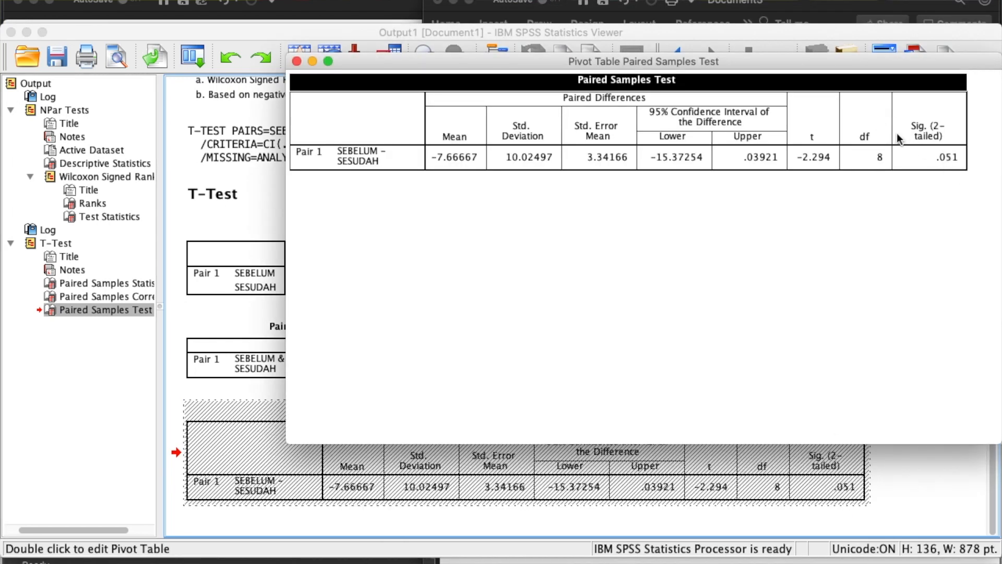
pyautogui.moveTo(818, 59); pyautogui.dragTo(575, 66)
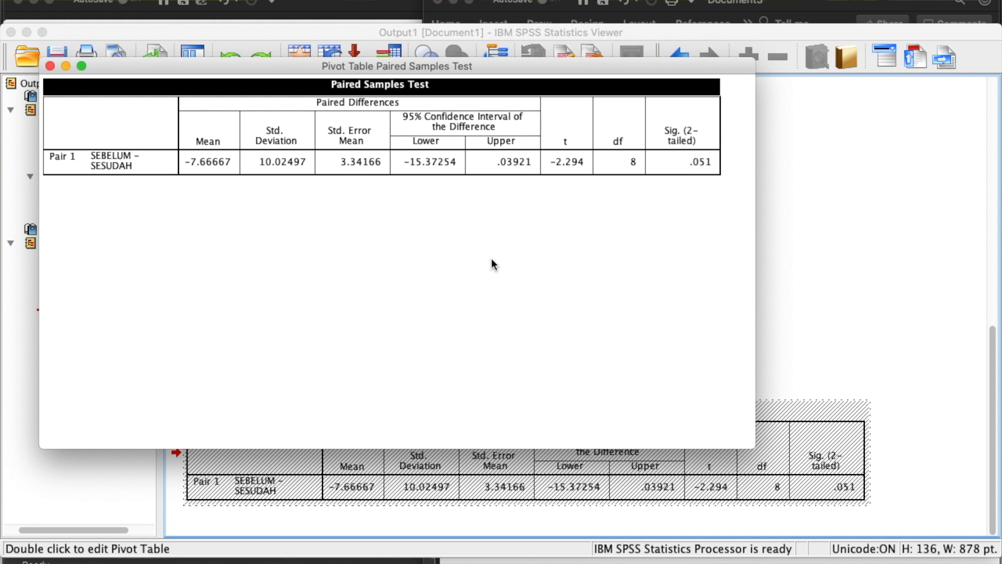
pyautogui.click(50, 67)
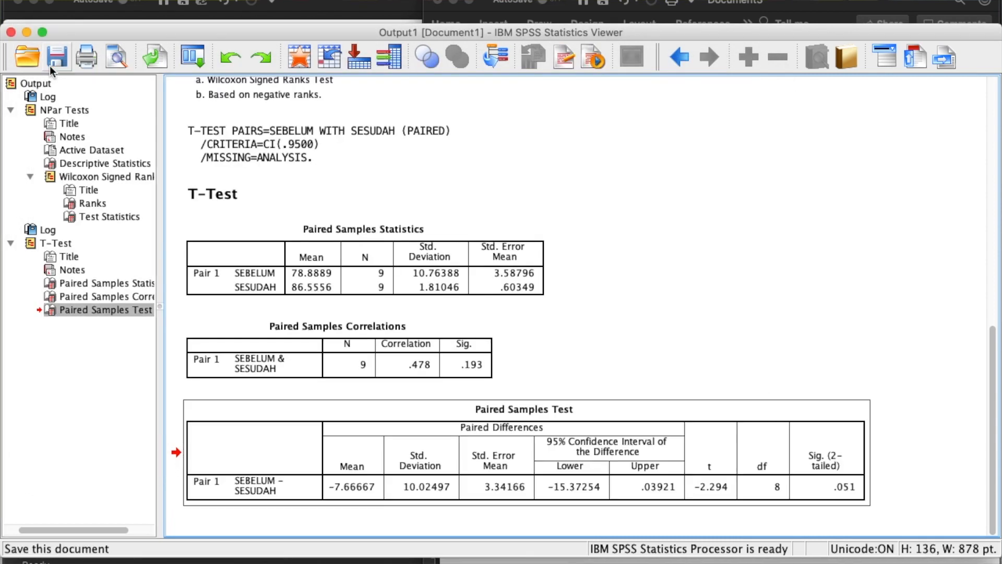
pyautogui.click(673, 315)
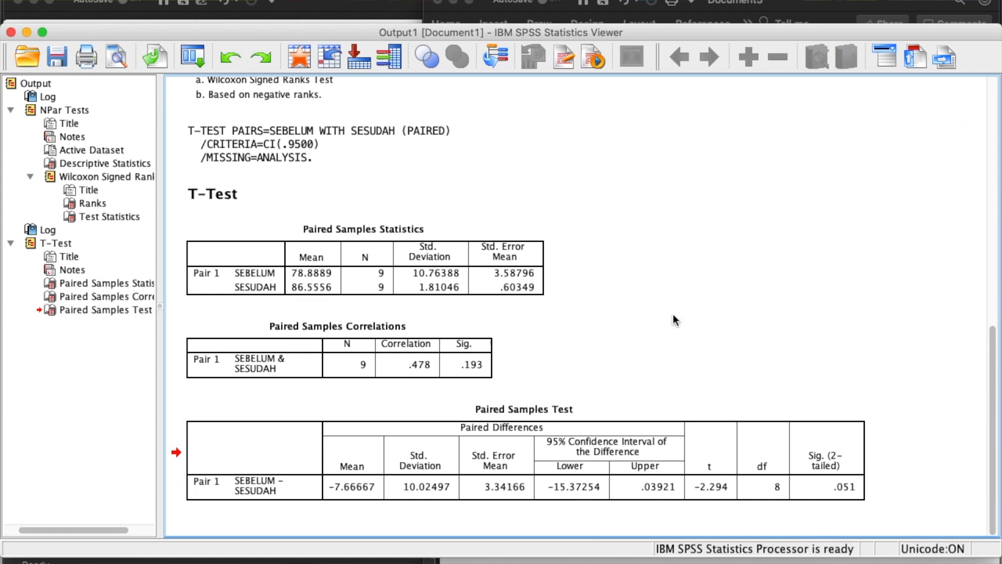
pyautogui.scroll(10, 673, 314)
pyautogui.scroll(-10, 672, 314)
# - Switch to JASP and bring up its recent files for opening a dataset
pyautogui.hotkey('ctrl', 'Up')
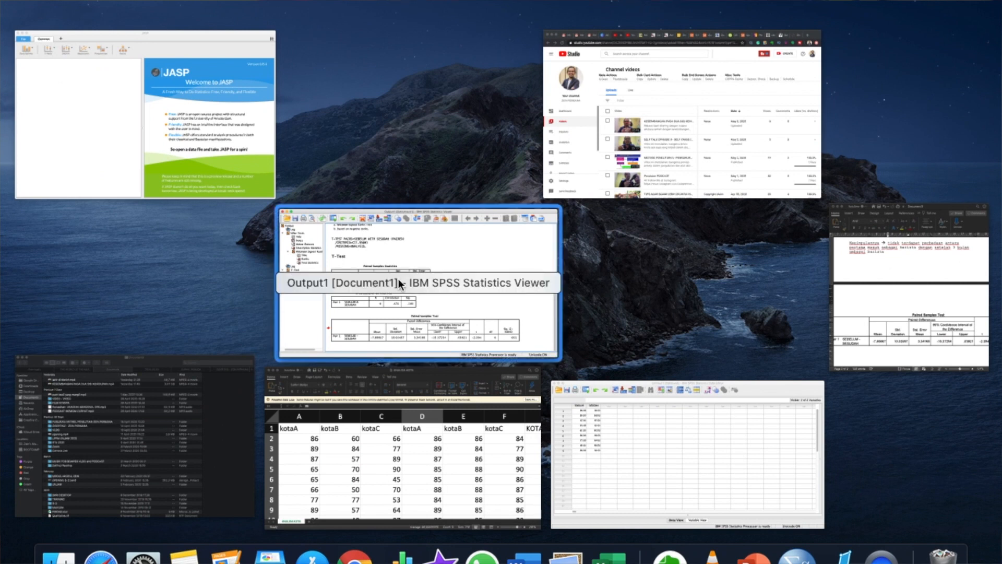
pyautogui.click(218, 168)
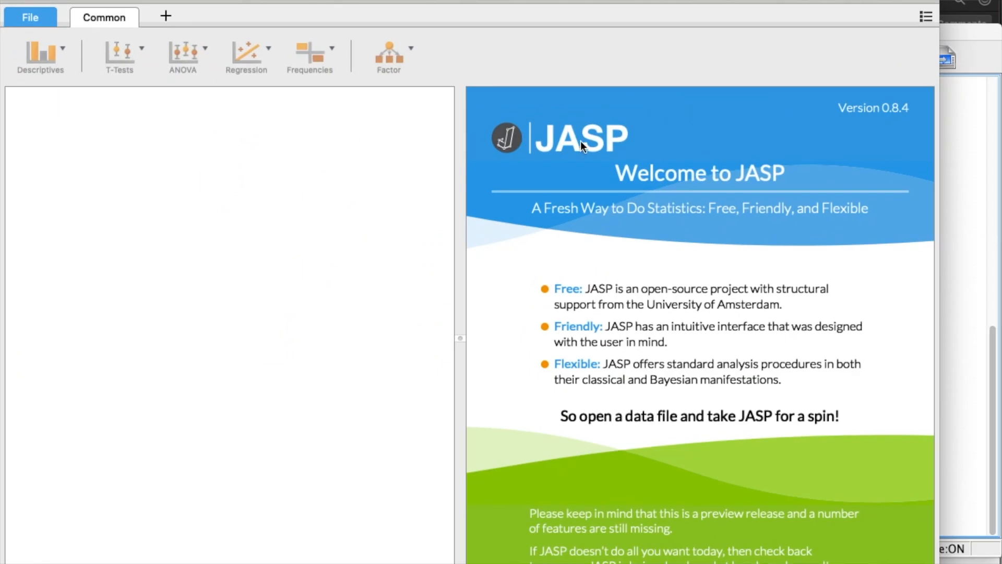
pyautogui.click(30, 19)
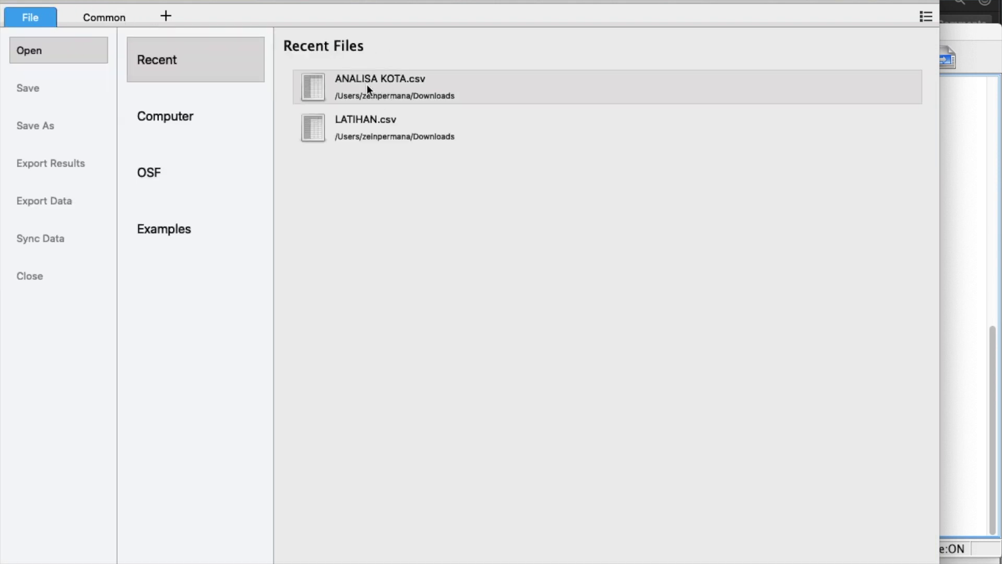
# - Switch to the Excel workbook and save it as ANALISA KOTA.csv in Downloads in Comma Separated Values format, replacing the existing file
pyautogui.hotkey('ctrl', 'Up')
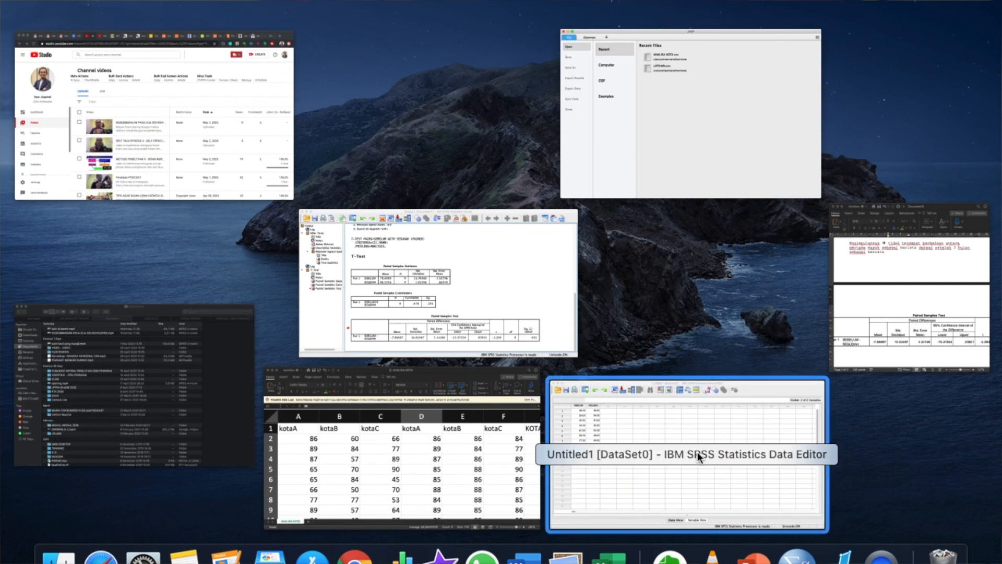
pyautogui.click(424, 435)
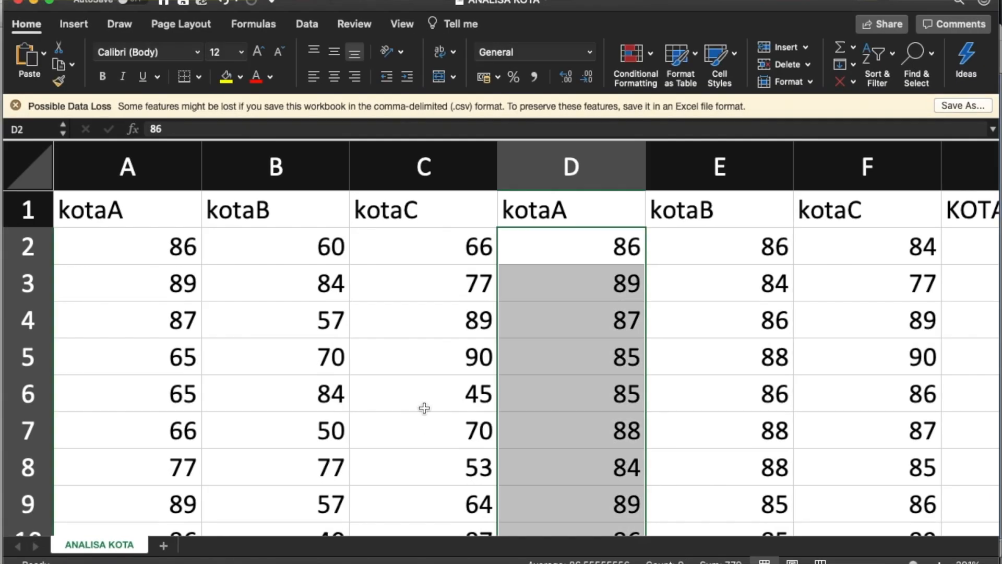
pyautogui.scroll(-5, 426, 342)
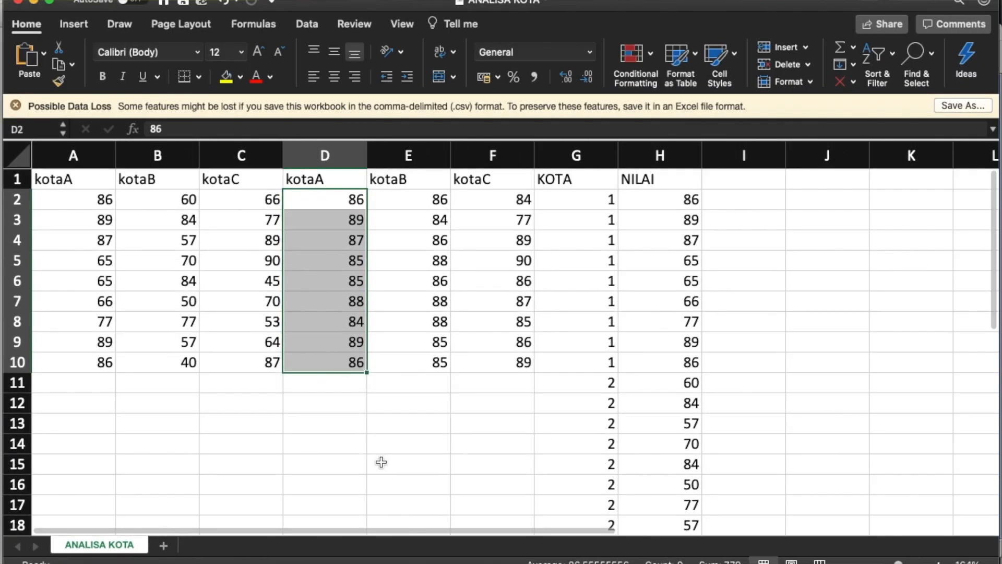
pyautogui.click(381, 462)
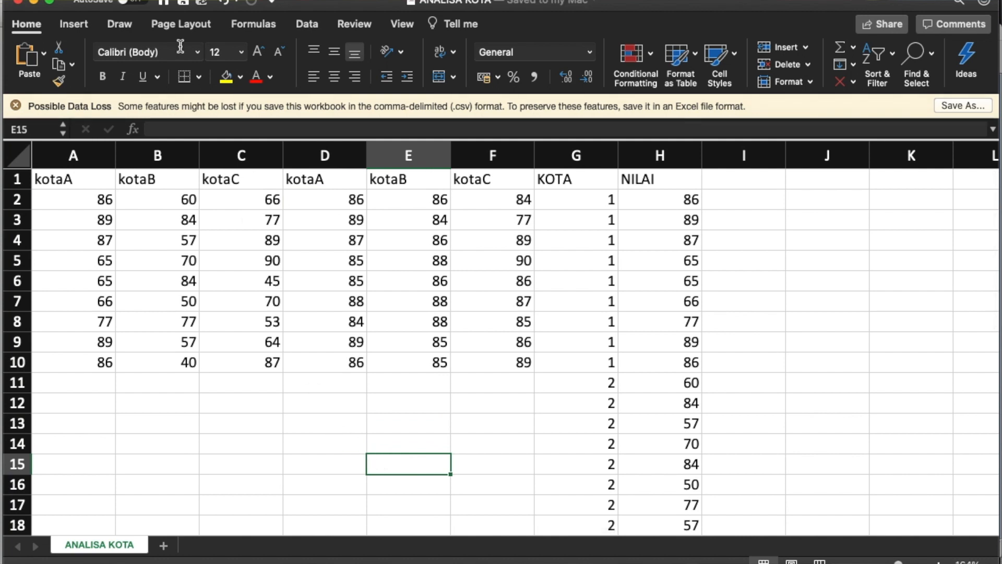
pyautogui.click(90, 0)
pyautogui.click(124, 95)
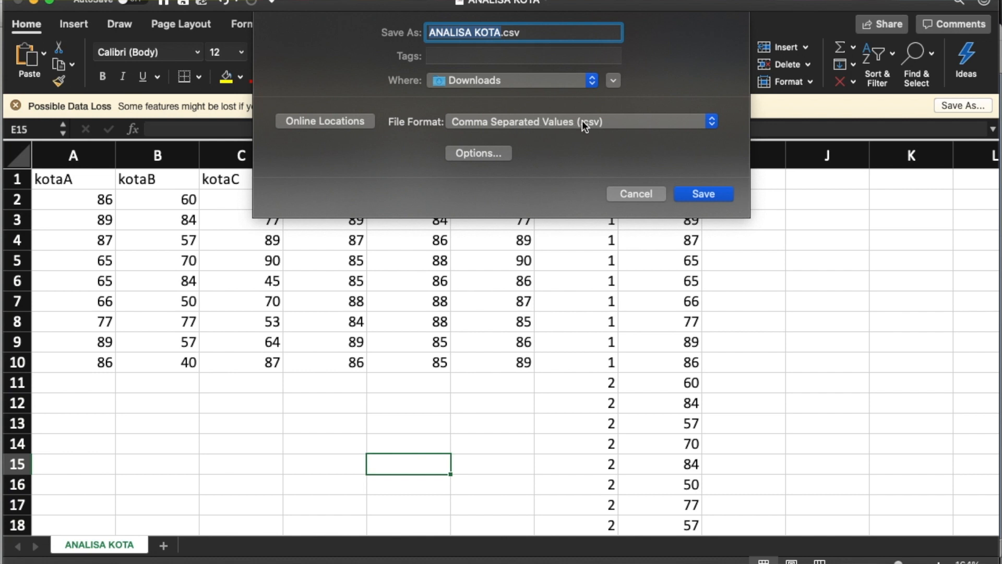
pyautogui.click(700, 193)
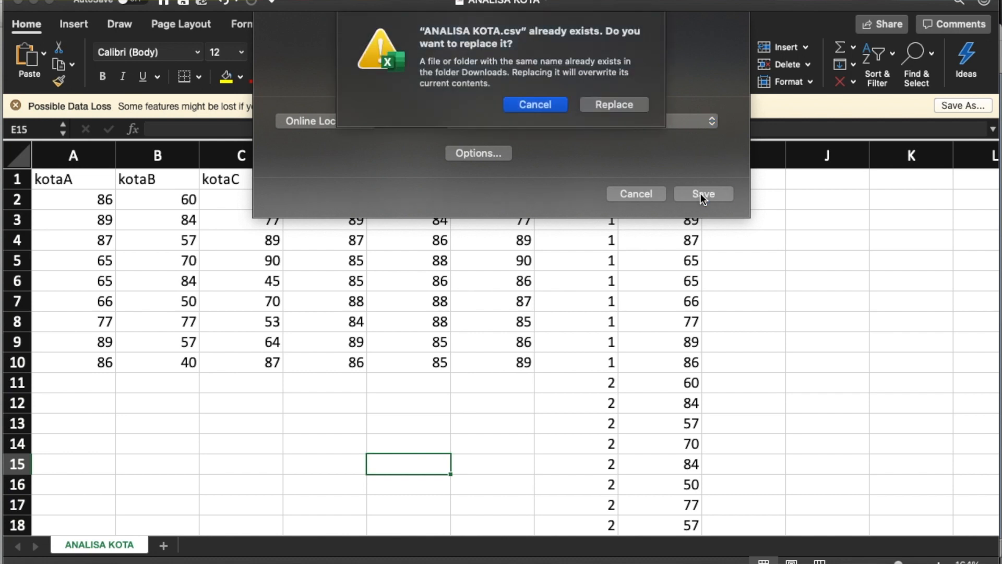
pyautogui.click(611, 101)
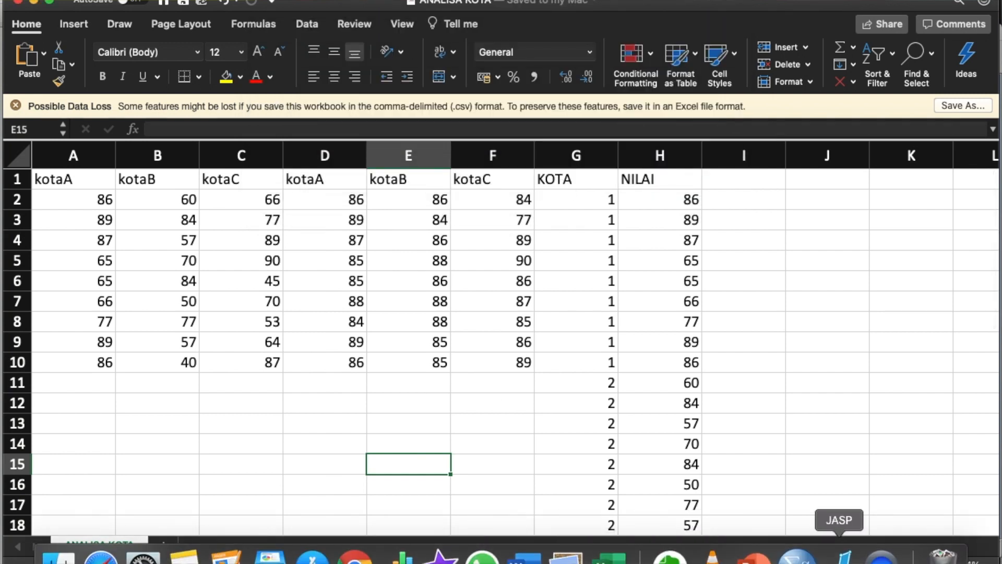
# - Switch to JASP, open ANALISA KOTA.csv, and set the kotaA and kotaA_4 columns to the ordinal measurement level
pyautogui.click(839, 554)
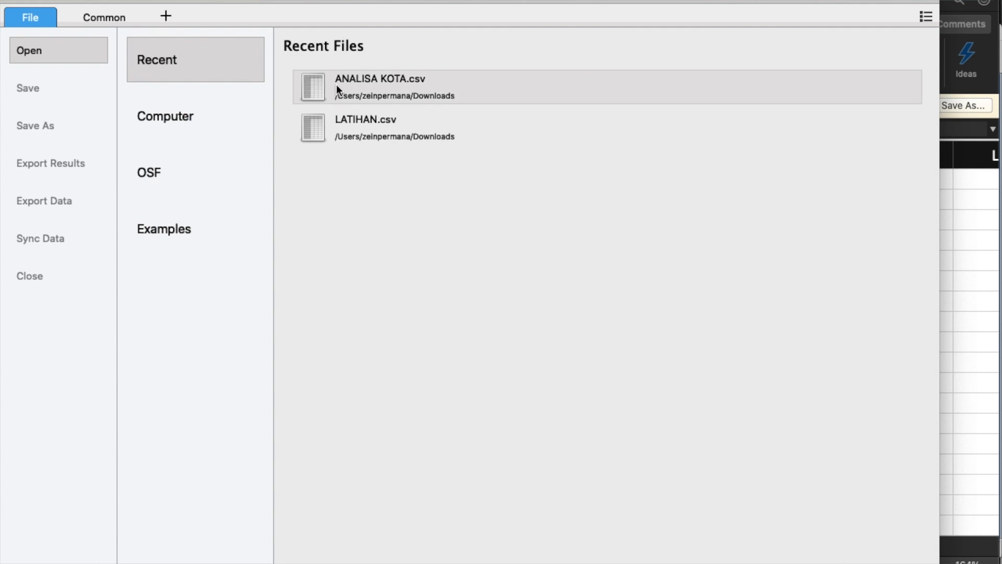
pyautogui.click(361, 88)
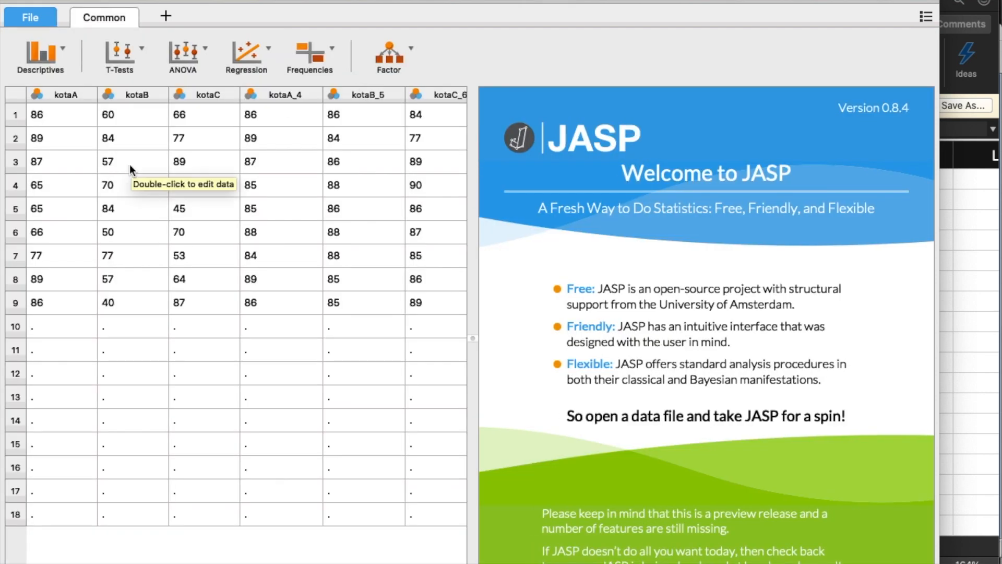
pyautogui.click(39, 93)
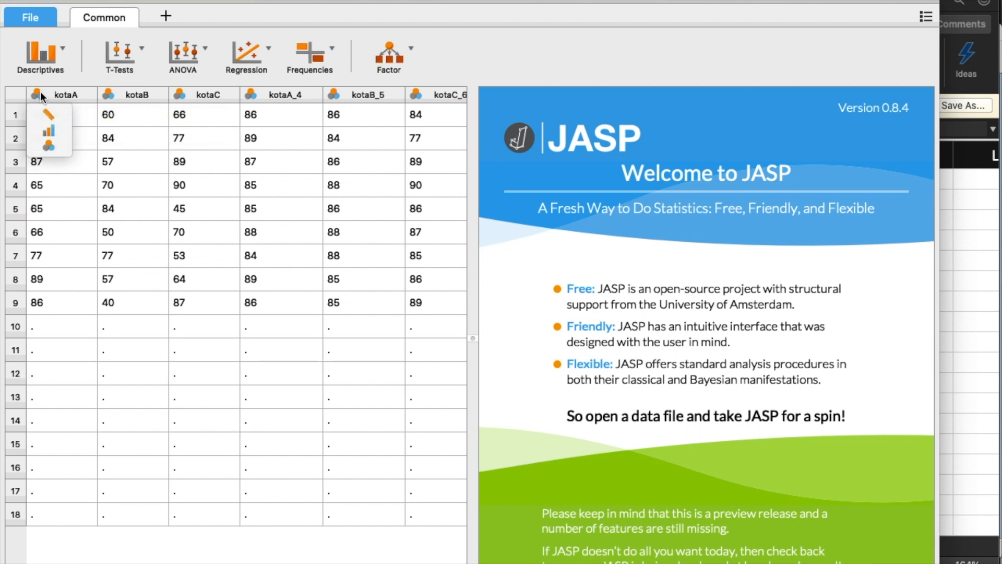
pyautogui.click(55, 132)
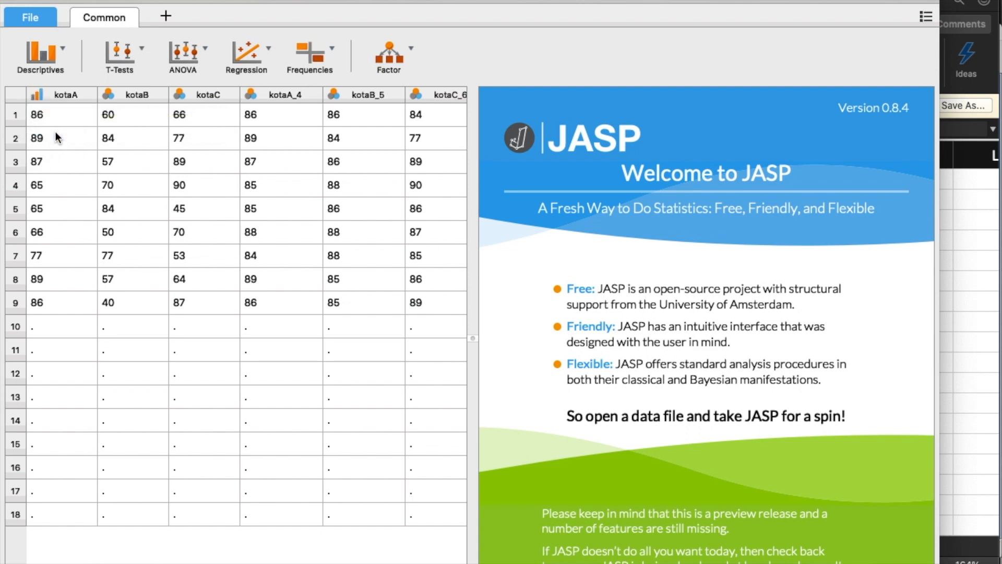
pyautogui.click(251, 93)
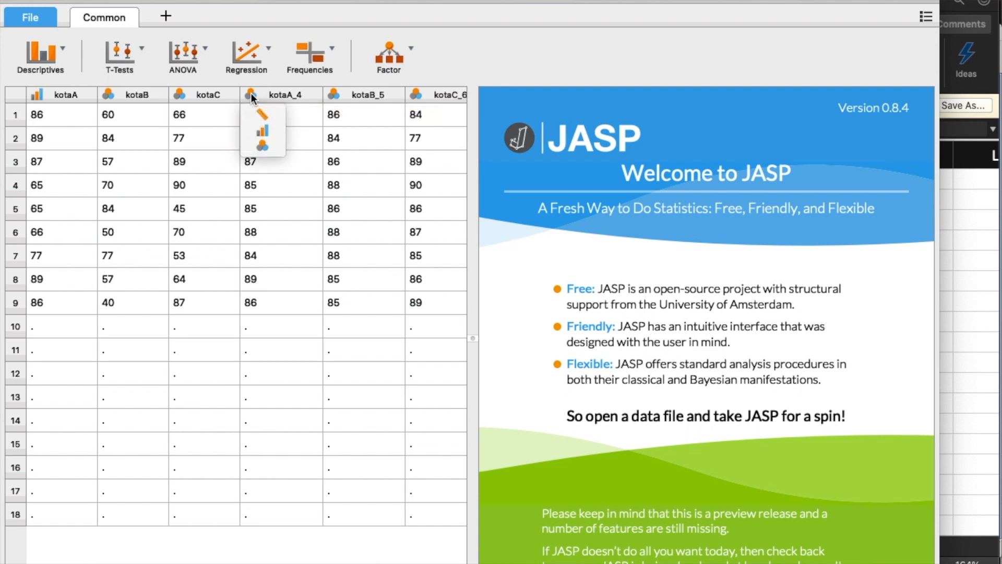
pyautogui.click(264, 130)
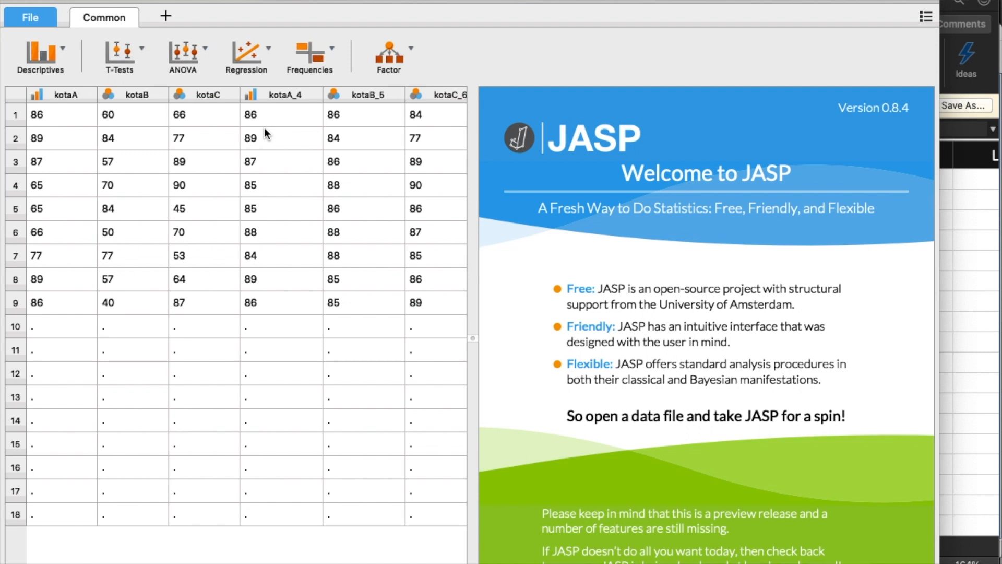
# - Start a classical Paired Samples T-Test and pair kotaA with kotaA_4
pyautogui.click(126, 51)
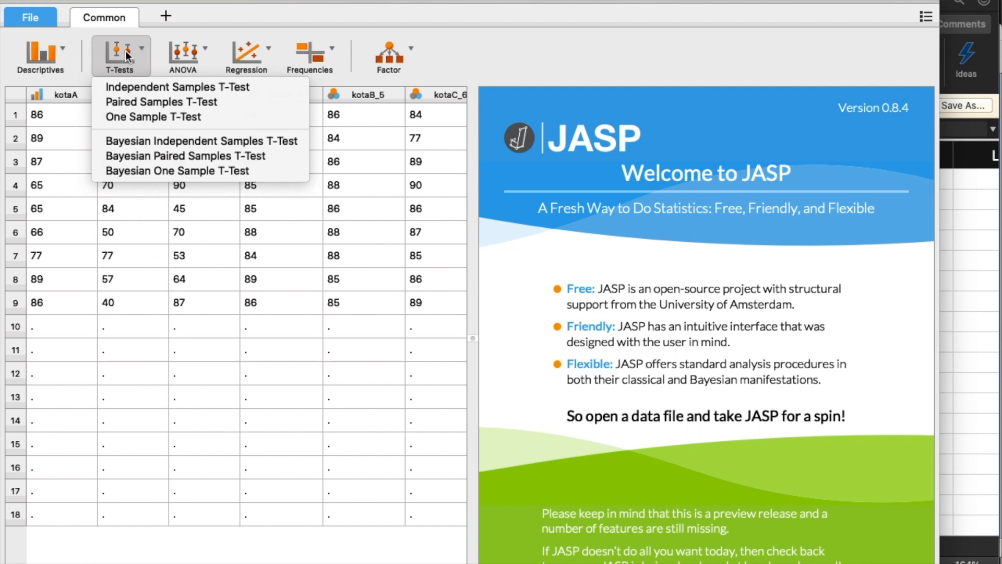
pyautogui.click(139, 101)
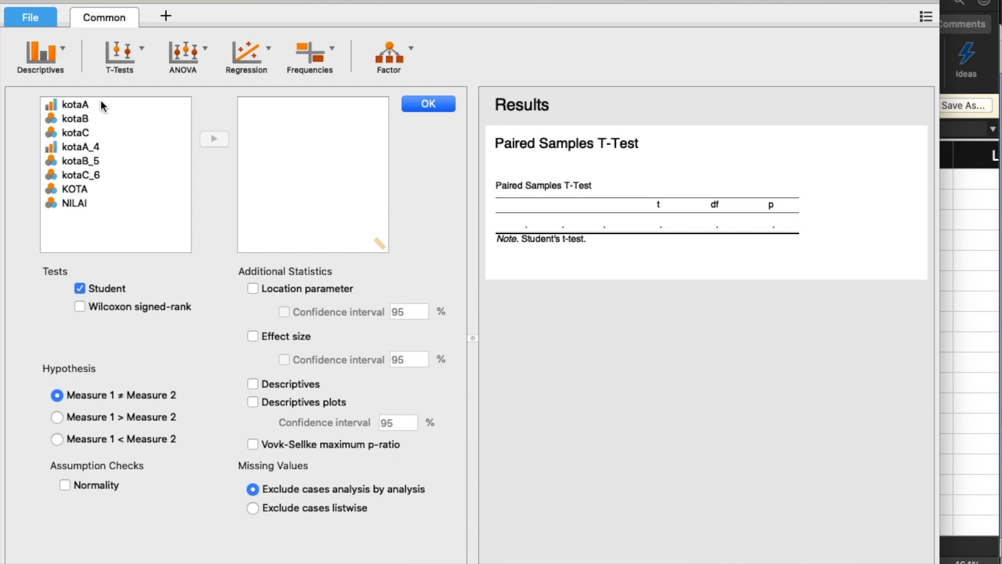
pyautogui.click(81, 103)
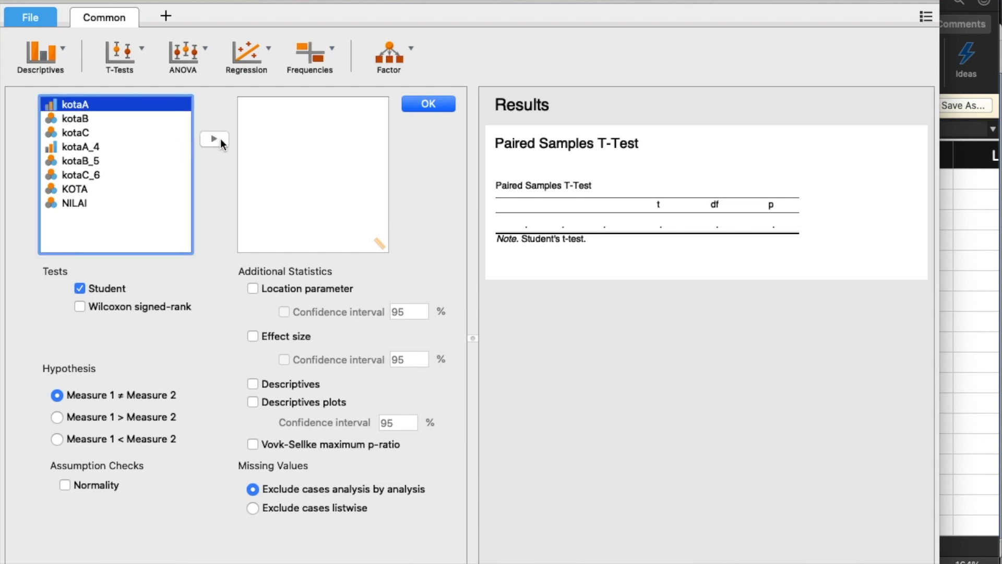
pyautogui.click(222, 142)
pyautogui.click(77, 147)
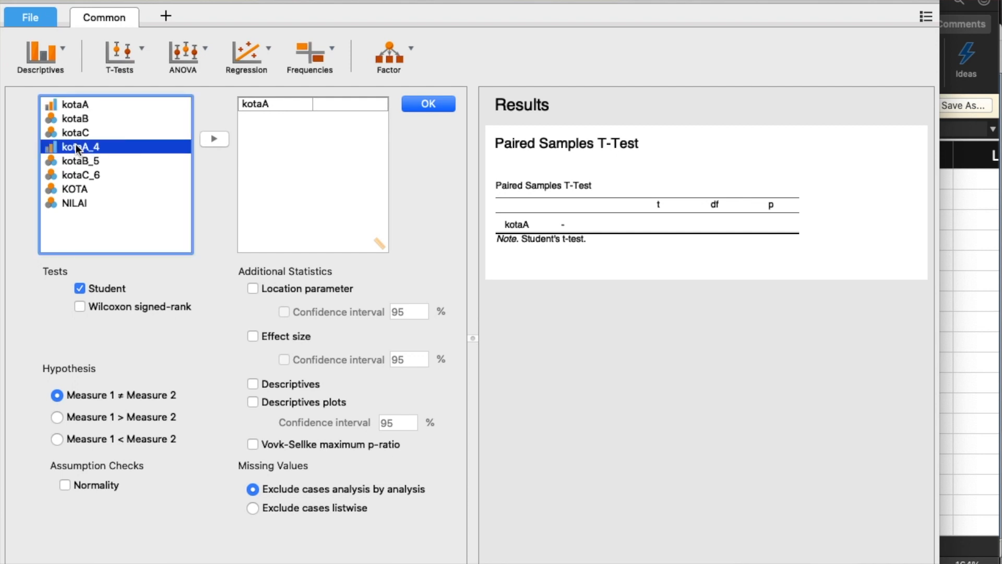
pyautogui.click(214, 138)
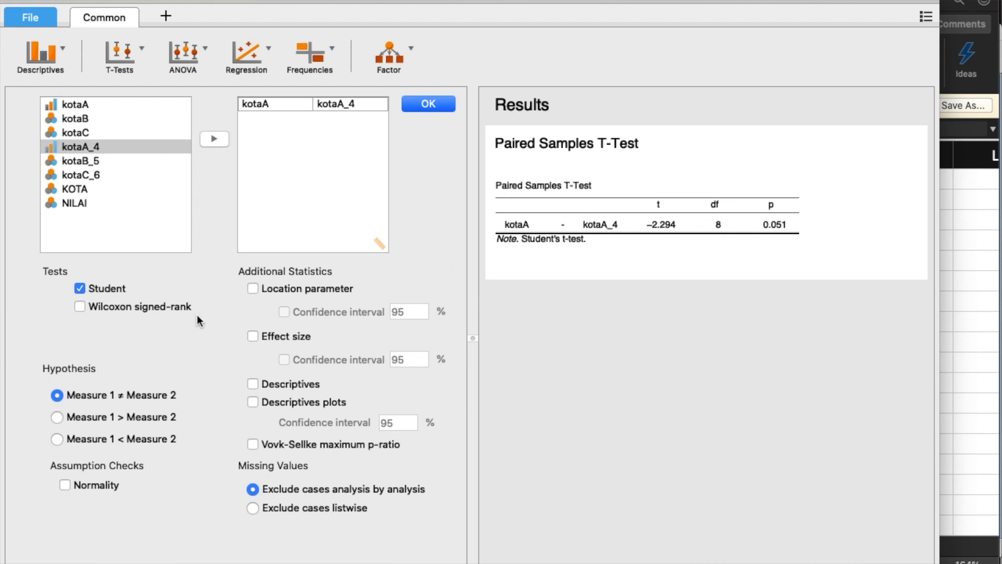
# - Add the Wilcoxon signed-rank test to the analysis and copy the Paired Samples T-Test results table
pyautogui.click(142, 308)
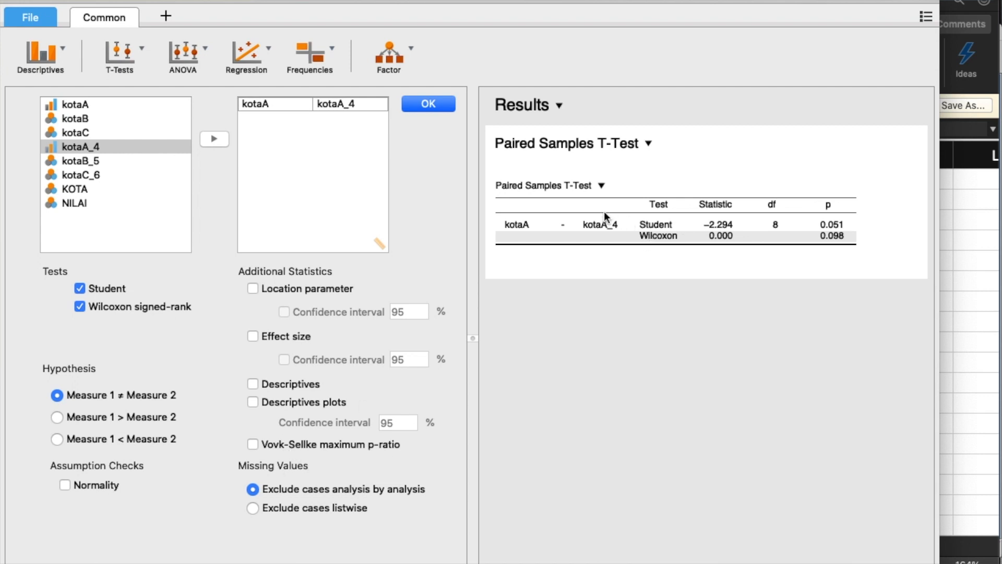
pyautogui.click(601, 187)
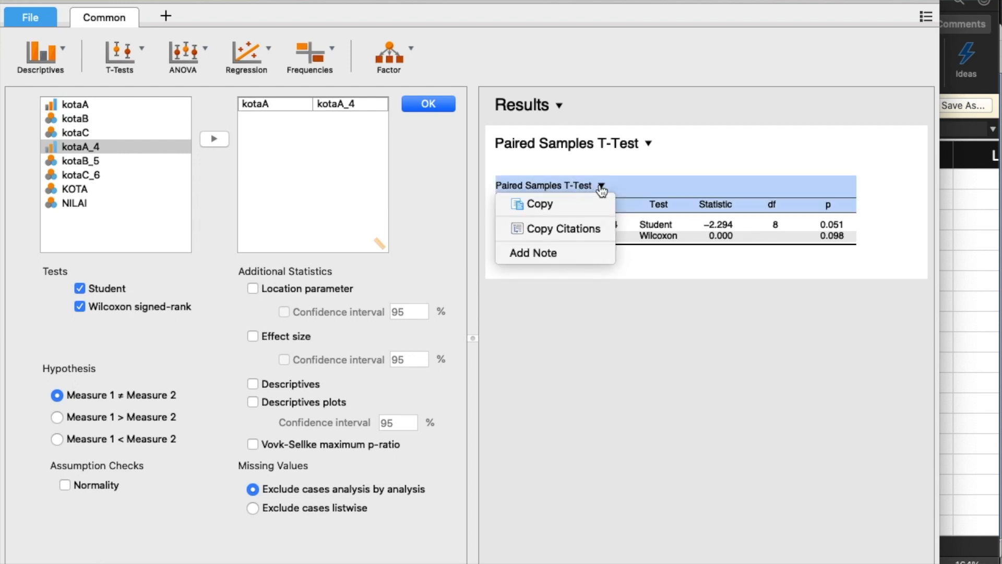
pyautogui.click(578, 202)
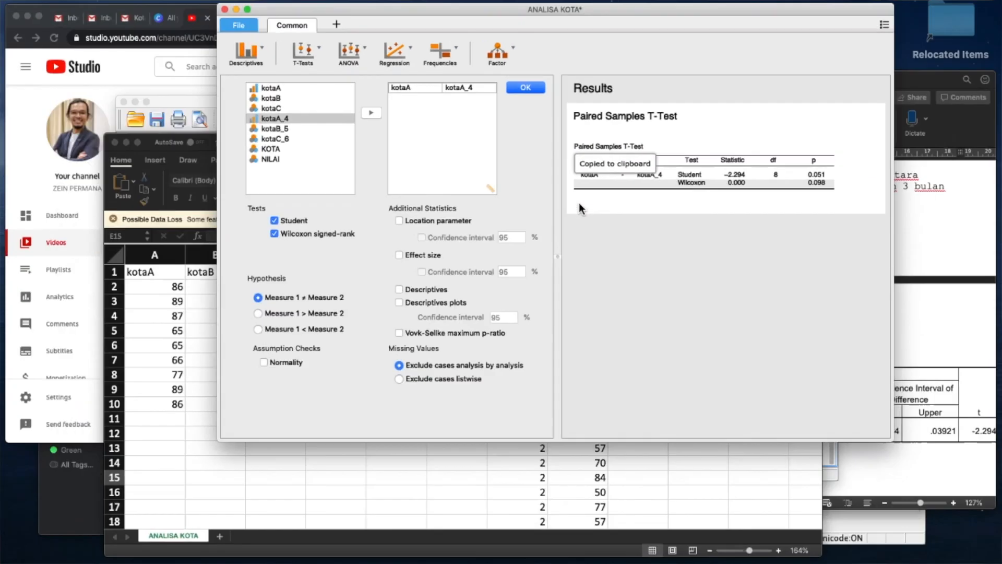
# - Switch to the Word document and paste the JASP Paired Samples T-Test table below the SPSS Paired Samples Test table
pyautogui.hotkey('ctrl', 'Up')
pyautogui.click(877, 300)
pyautogui.scroll(-3, 695, 326)
pyautogui.scroll(-3, 666, 437)
pyautogui.scroll(1, 660, 431)
pyautogui.click(573, 404)
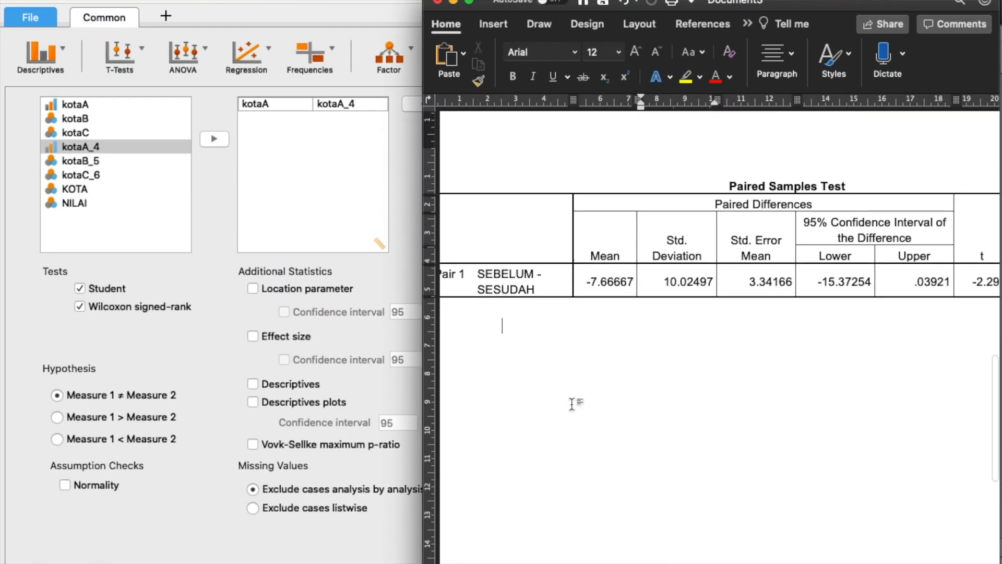
pyautogui.press('super+v')
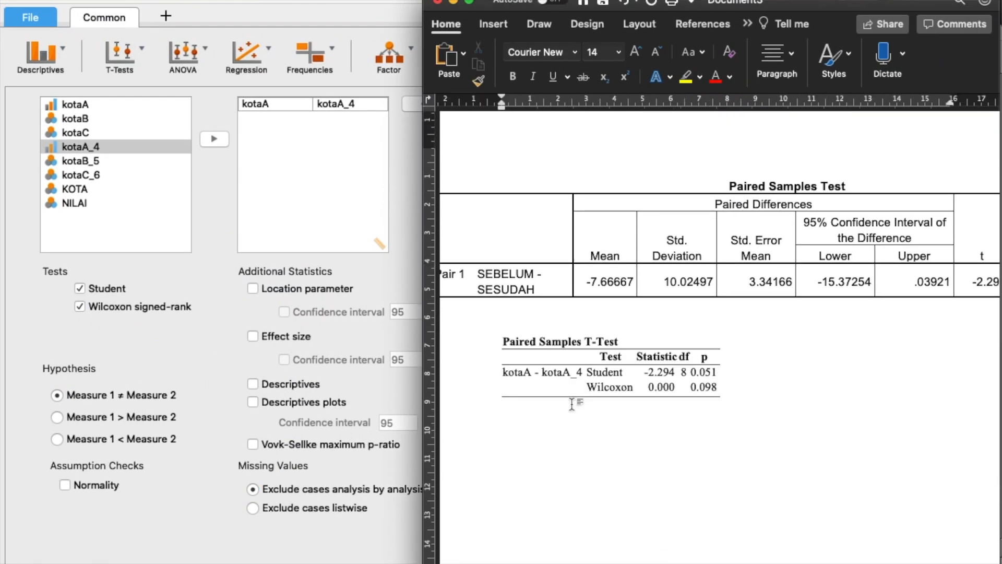
# - Copy the SPSS Wilcoxon interpretation and conclusion paragraphs and paste them below the JASP Paired Samples T-Test table
pyautogui.scroll(10, 595, 433)
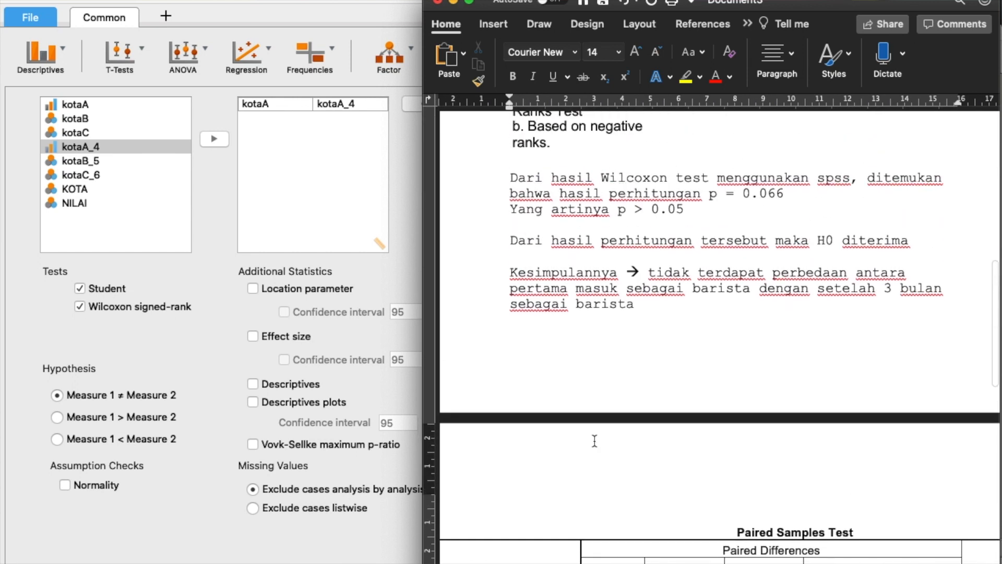
pyautogui.moveTo(510, 192)
pyautogui.mouseDown()
pyautogui.moveTo(670, 307)
pyautogui.moveTo(691, 303)
pyautogui.moveTo(517, 192)
pyautogui.mouseUp()
pyautogui.click(672, 313)
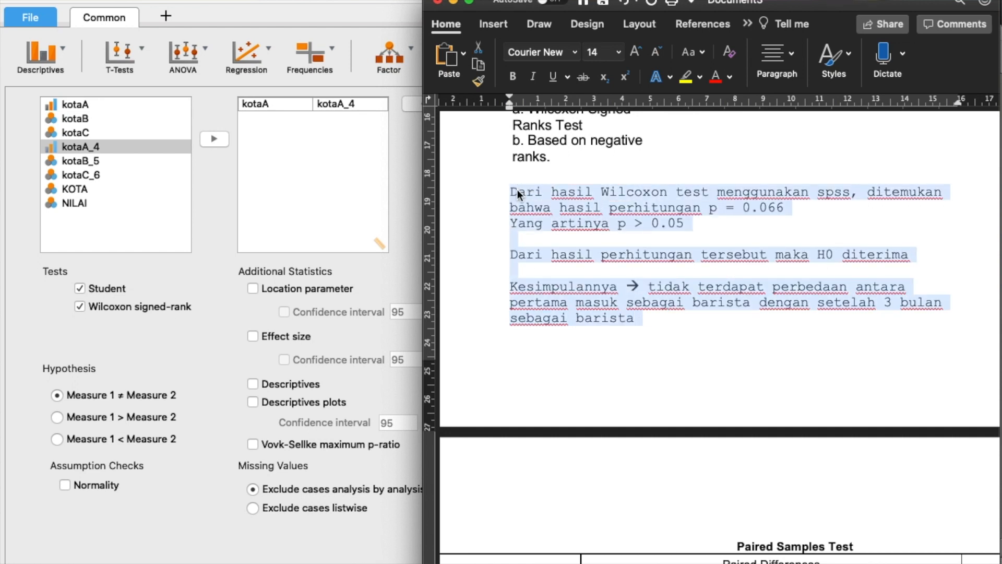
pyautogui.scroll(-11, 518, 194)
pyautogui.scroll(1, 518, 192)
pyautogui.click(526, 251)
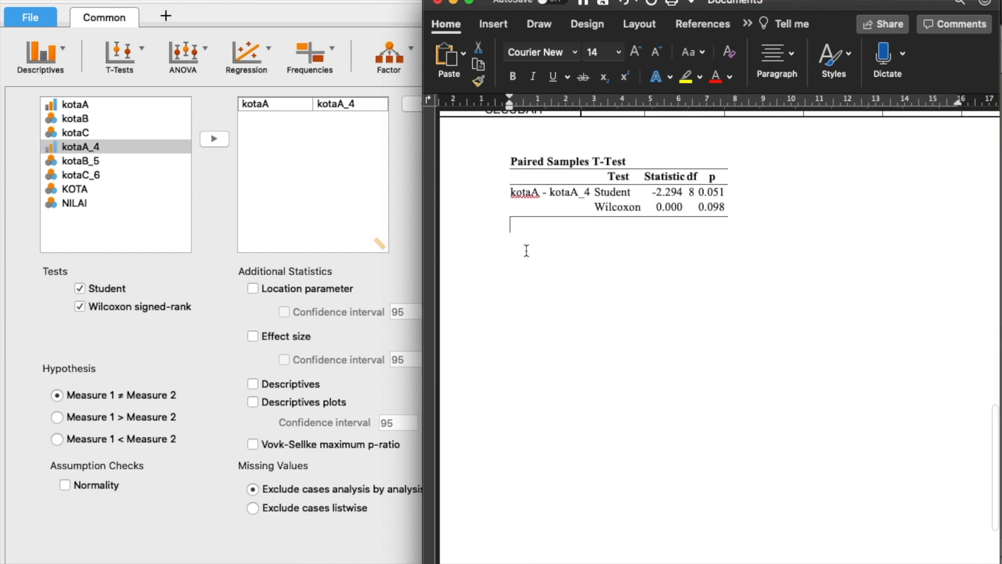
pyautogui.press('super+v')
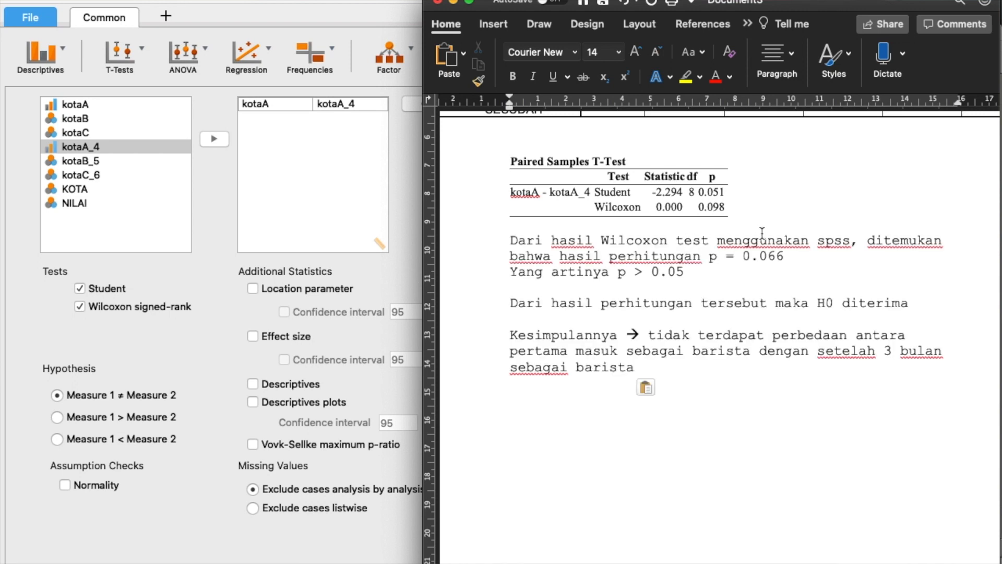
# - In the pasted interpretation, replace spss with JASP and change the p value to 0.098
pyautogui.doubleClick(834, 241)
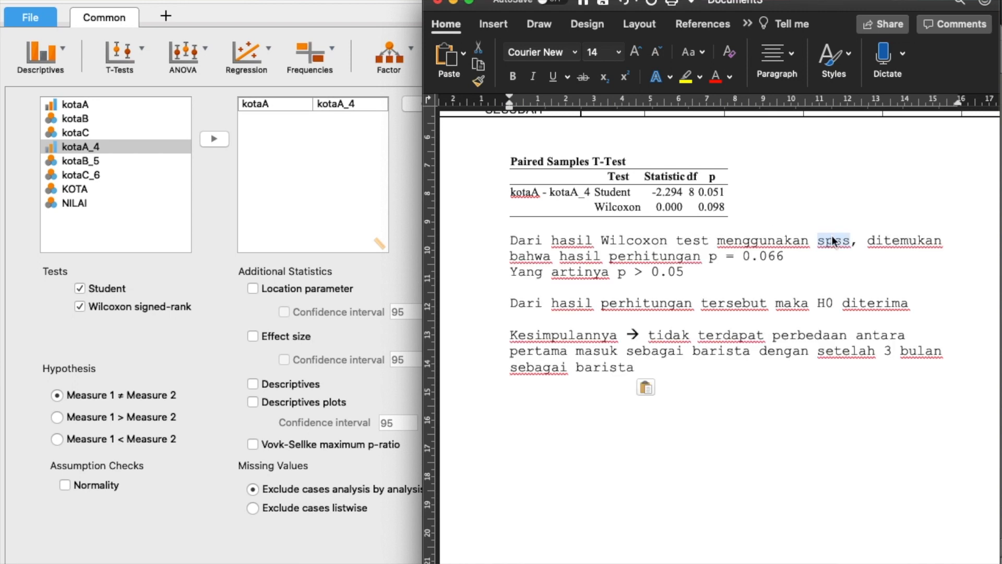
pyautogui.write('JASP')
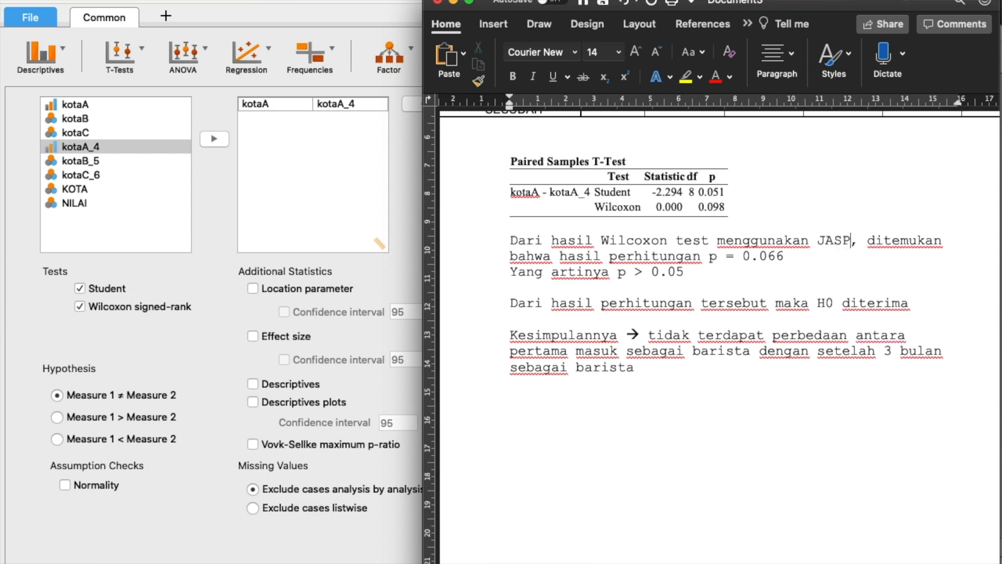
pyautogui.scroll(2, 636, 273)
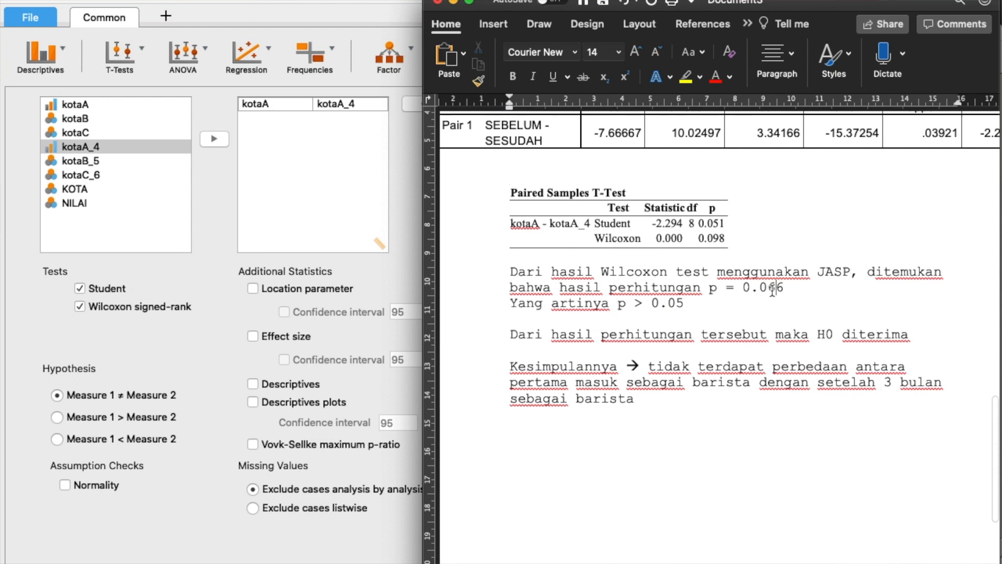
pyautogui.hotkey('shift', 'Right')
pyautogui.hotkey('shift', 'Right')
pyautogui.write('98')
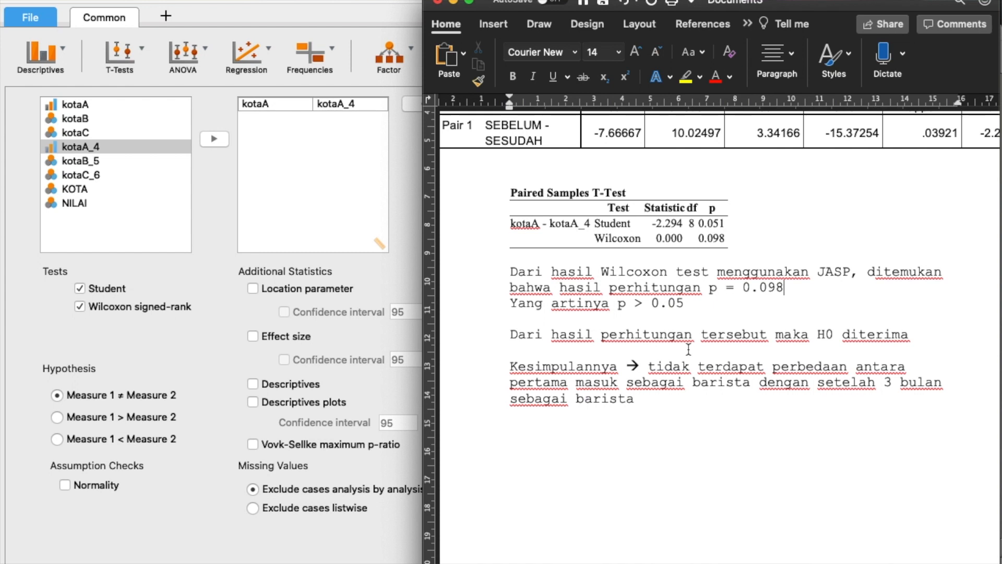
pyautogui.scroll(-1, 663, 395)
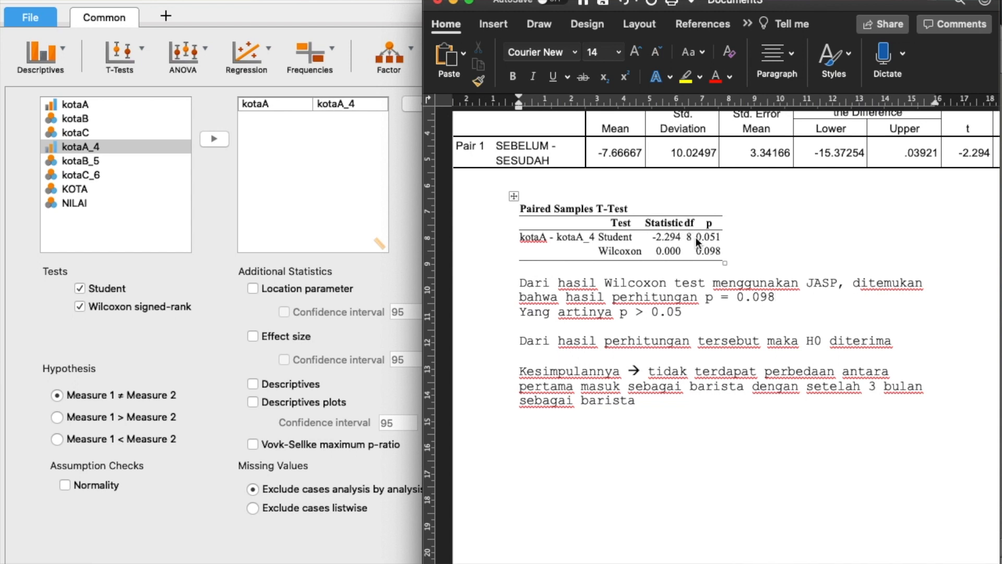
pyautogui.scroll(2, 695, 237)
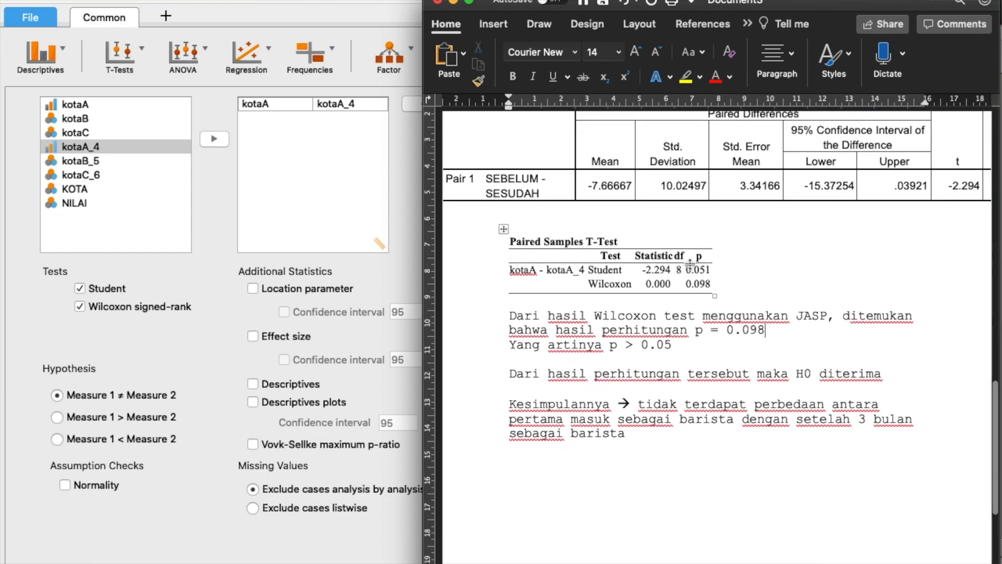
pyautogui.scroll(-2, 688, 270)
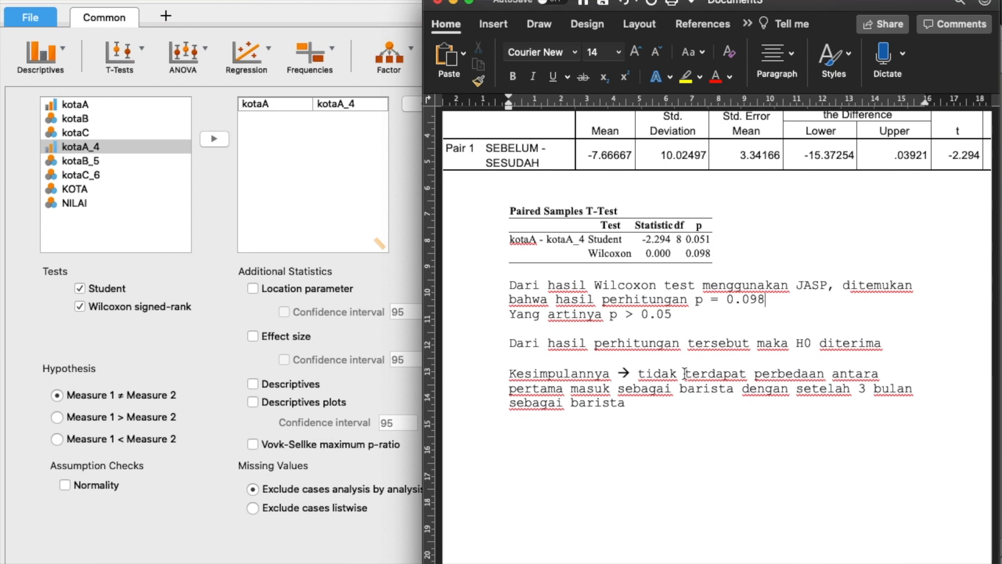
pyautogui.scroll(3, 684, 374)
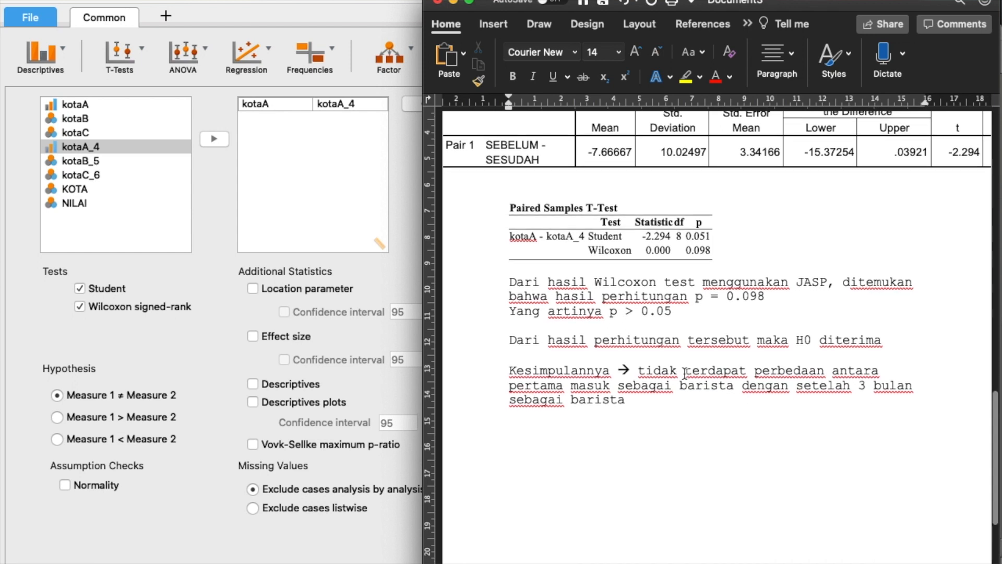
pyautogui.scroll(2, 684, 373)
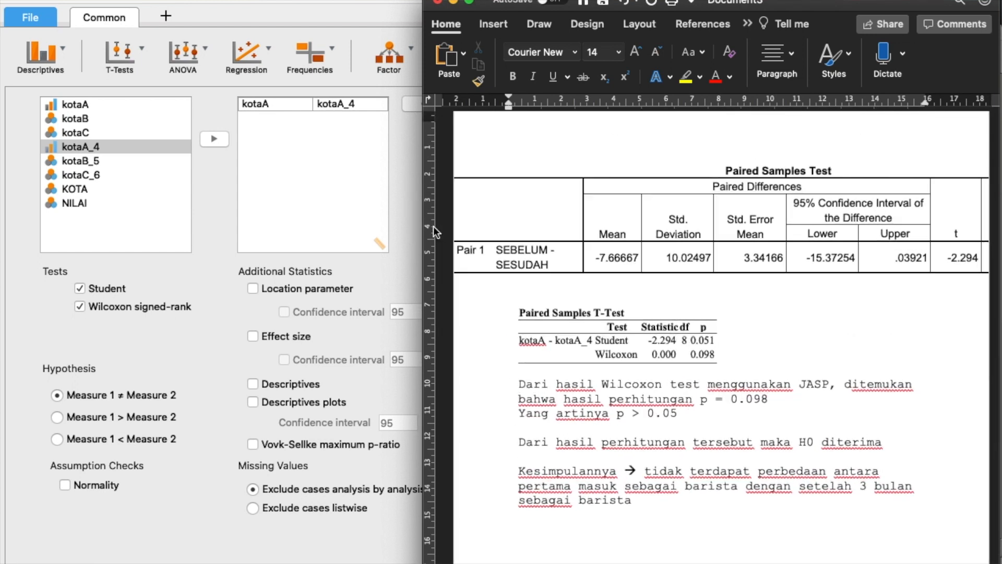
# - Switch to the ANALISA KOTA workbook in Excel and copy the first kotaB column's values, B2:B10
pyautogui.click(400, 261)
pyautogui.hotkey('ctrl', 'Up')
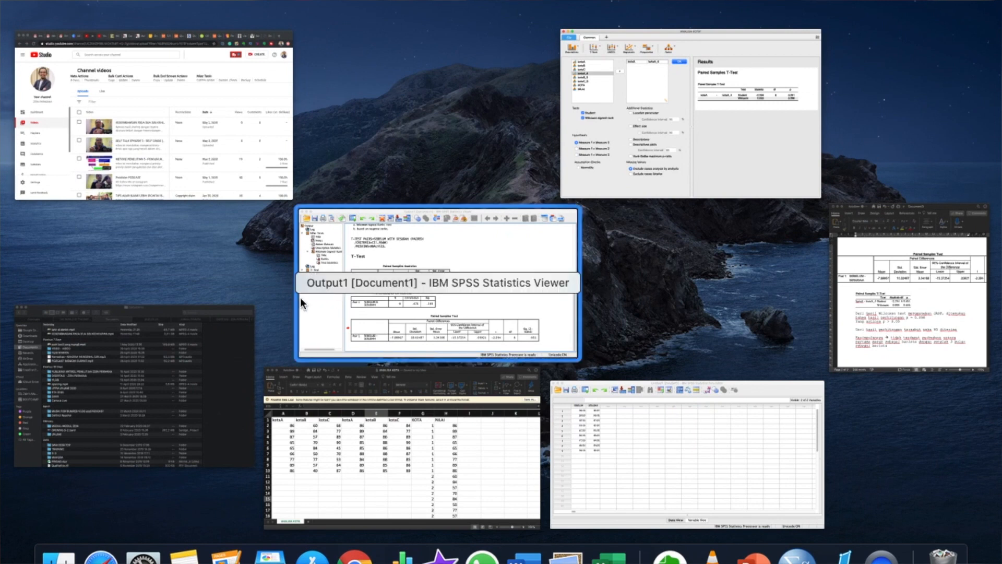
pyautogui.click(631, 425)
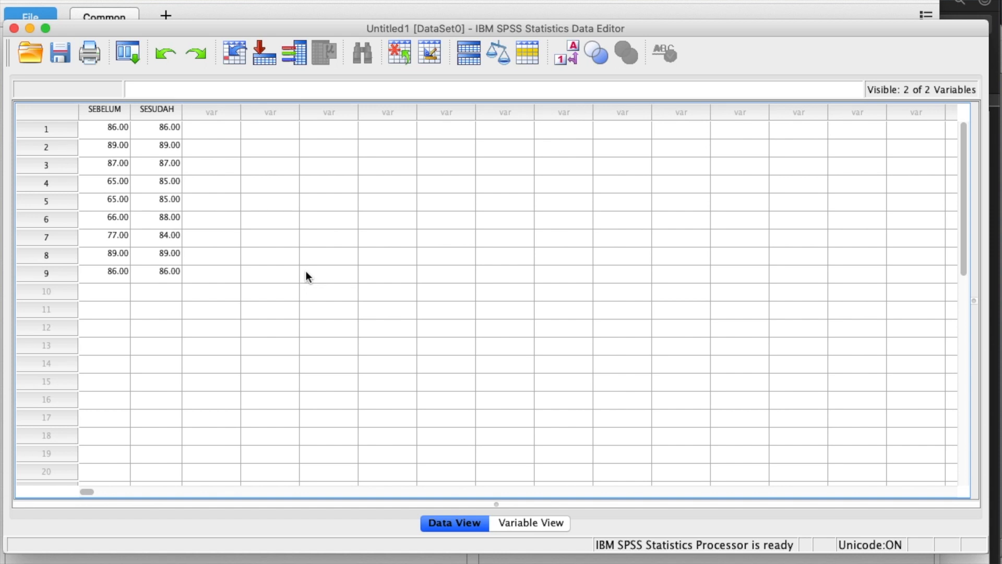
pyautogui.hotkey('ctrl', 'Up')
pyautogui.click(311, 418)
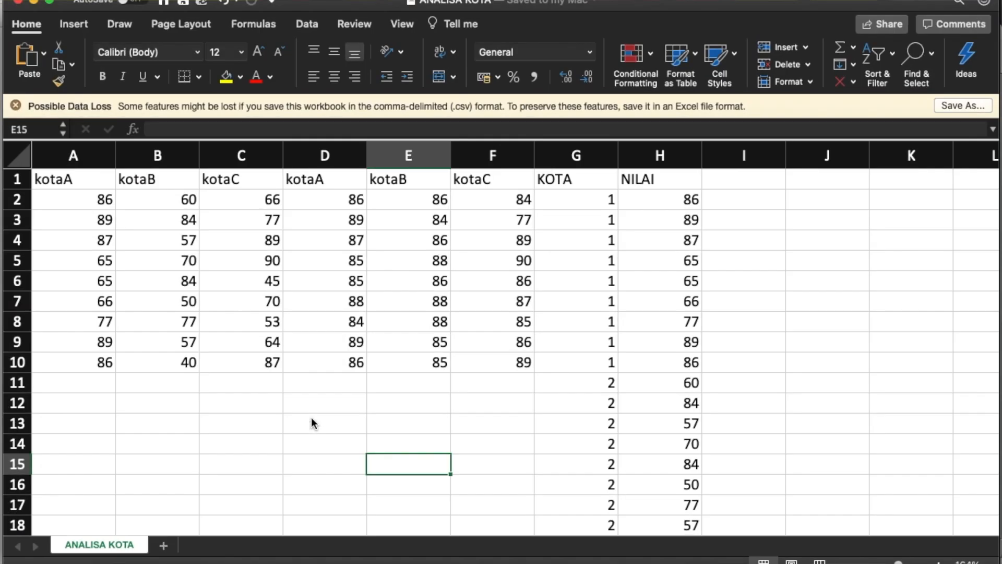
pyautogui.click(162, 199)
pyautogui.hotkey('shift', 'Down')
pyautogui.hotkey('shift', 'Down')
pyautogui.hotkey('shift', 'Down')
pyautogui.hotkey('shift', 'Down')
pyautogui.hotkey('shift', 'Down')
pyautogui.hotkey('shift', 'Down')
pyautogui.hotkey('shift', 'Down')
pyautogui.hotkey('shift', 'Down')
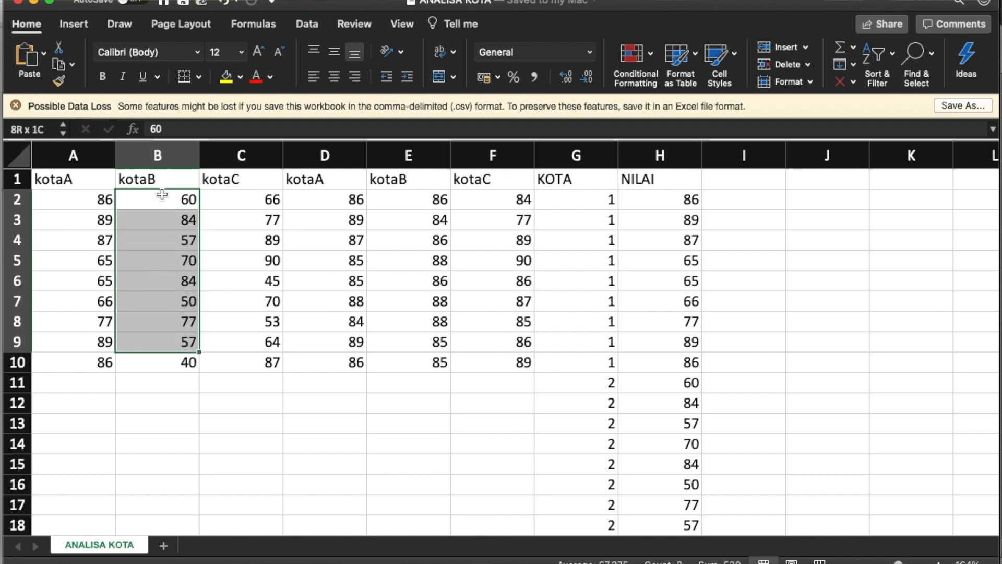
pyautogui.press('super+c')
# - Switch to the SPSS Data Editor and paste the copied kotaB values into the empty column after SESUDAH
pyautogui.hotkey('ctrl', 'Up')
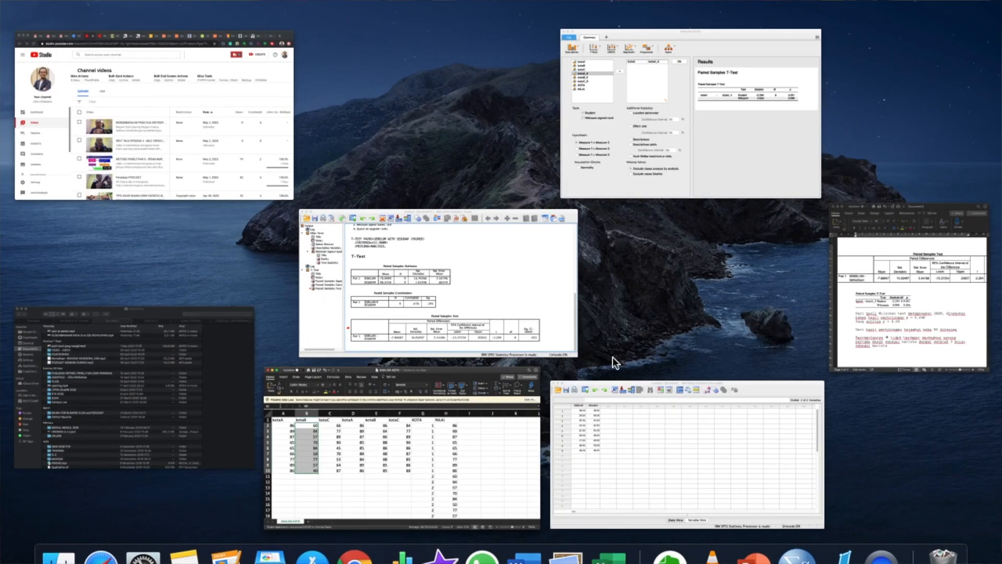
pyautogui.click(619, 428)
pyautogui.click(209, 132)
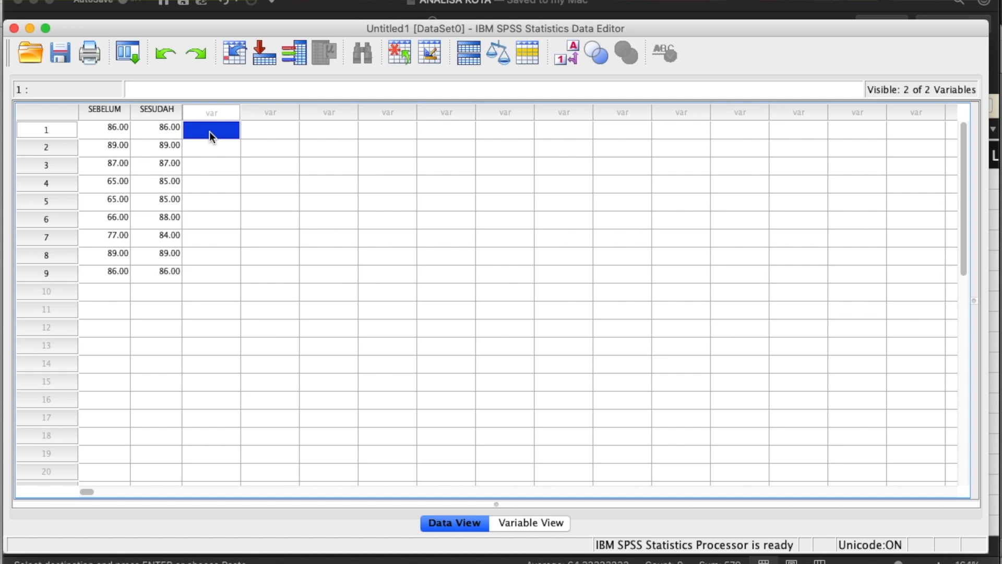
pyautogui.press('super+v')
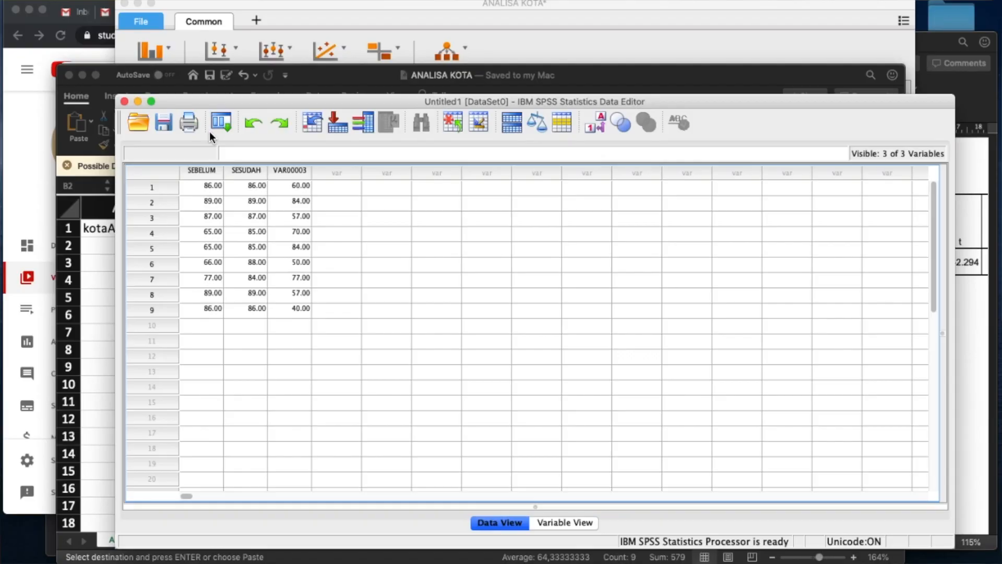
# - Switch back to the Excel workbook and copy the second kotaB column's values, E2:E10
pyautogui.hotkey('ctrl', 'Up')
pyautogui.click(428, 446)
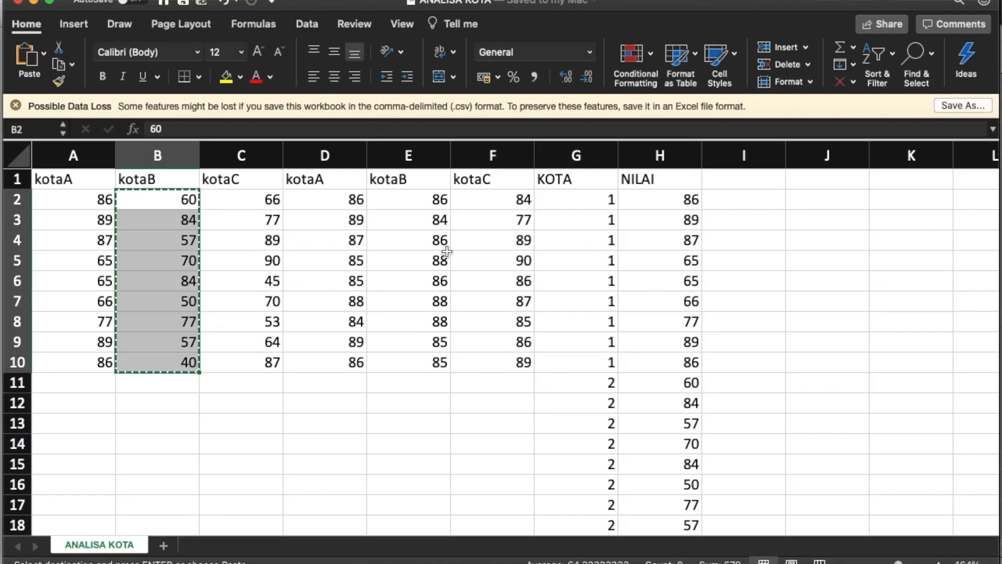
pyautogui.click(428, 202)
pyautogui.hotkey('shift', 'Down')
pyautogui.hotkey('shift', 'Down')
pyautogui.hotkey('shift', 'Down')
pyautogui.hotkey('shift', 'Down')
pyautogui.hotkey('shift', 'Down')
pyautogui.hotkey('shift', 'Down')
pyautogui.hotkey('shift', 'Down')
pyautogui.hotkey('shift', 'Down')
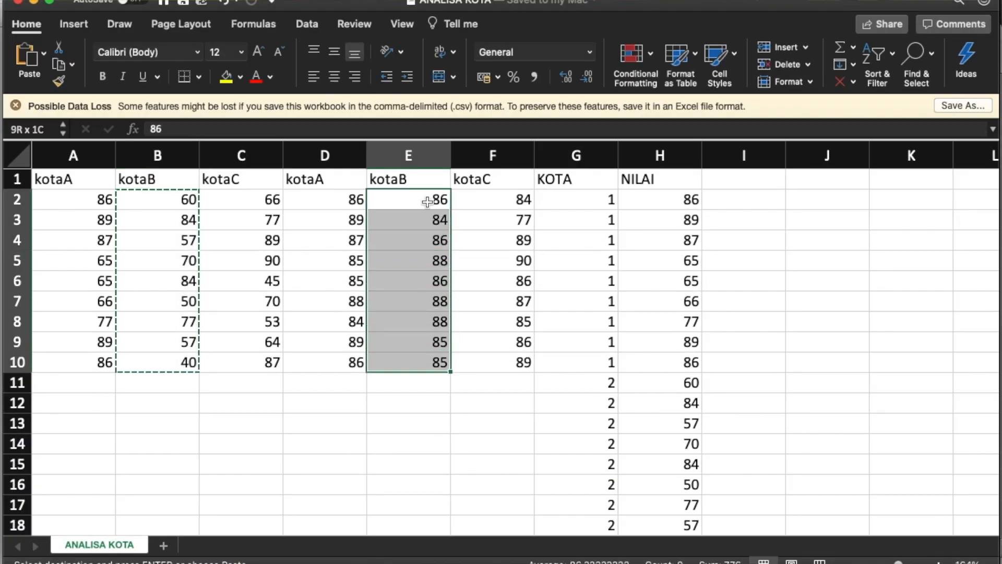
pyautogui.press('super+c')
# - Switch to the SPSS Data Editor and paste the second kotaB values into the fourth column
pyautogui.hotkey('ctrl', 'Up')
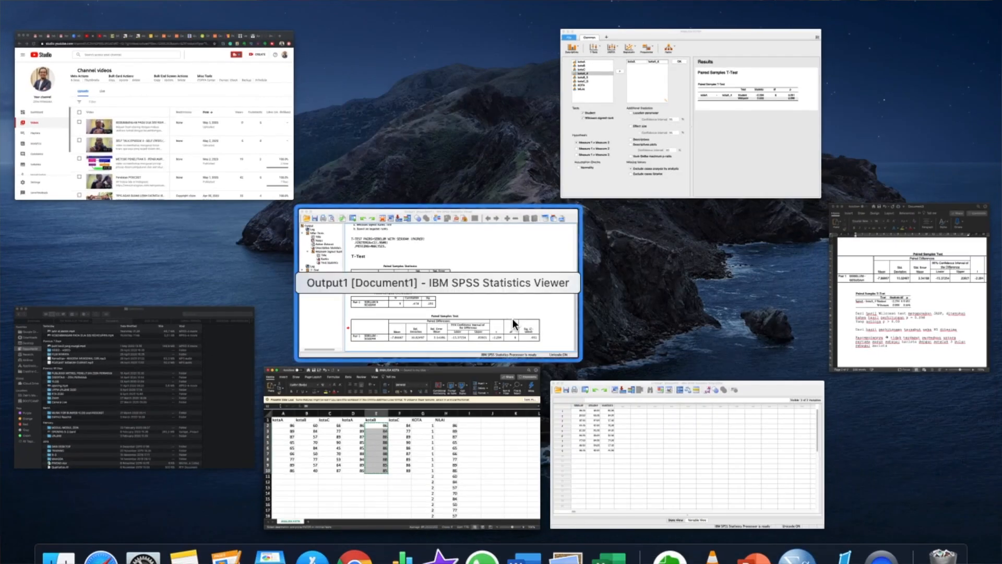
pyautogui.click(628, 466)
pyautogui.click(263, 130)
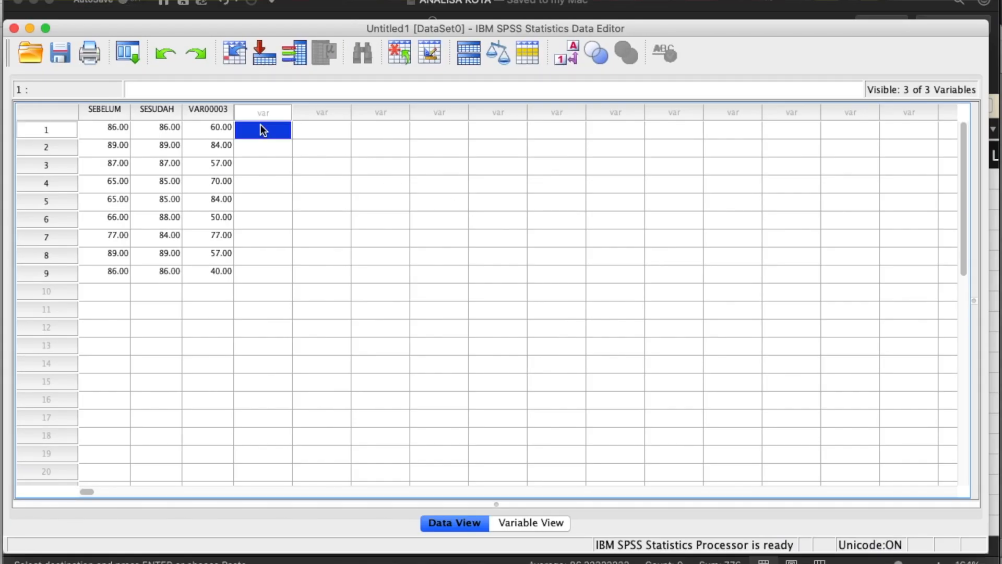
pyautogui.press('super+v')
# - Rename the two newly pasted variables as SEBELUMB and SESUDAHB
pyautogui.click(531, 521)
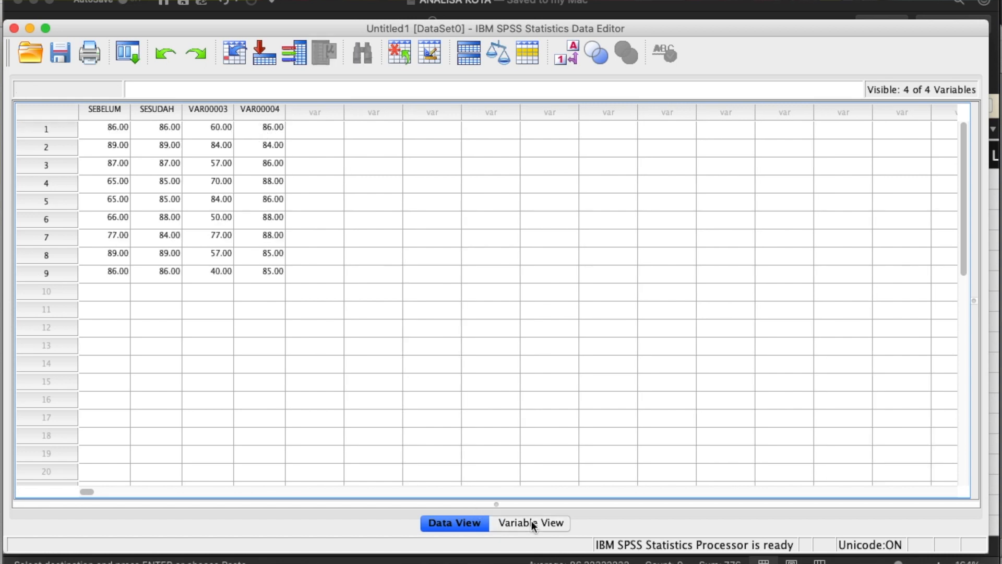
pyautogui.click(585, 141)
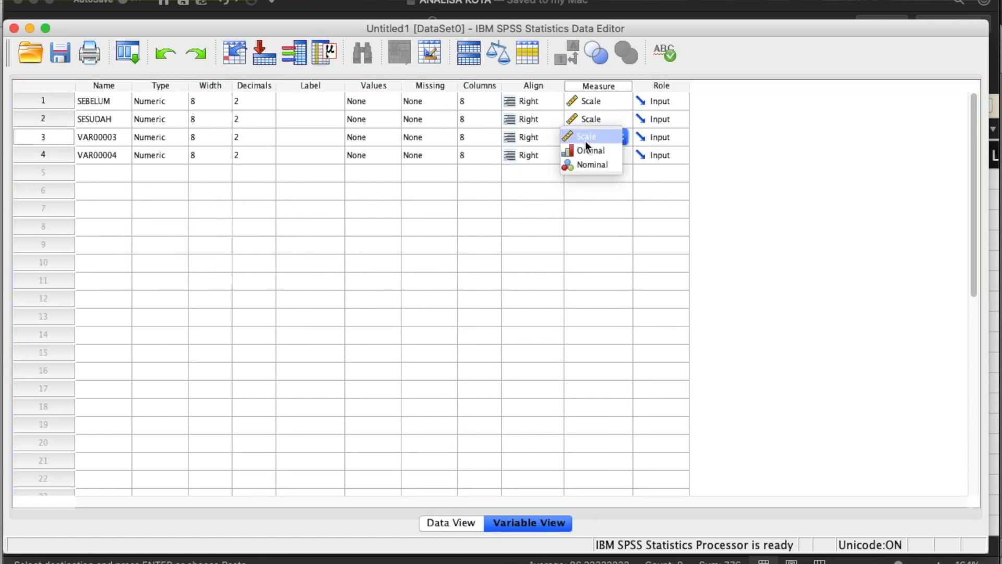
pyautogui.doubleClick(98, 136)
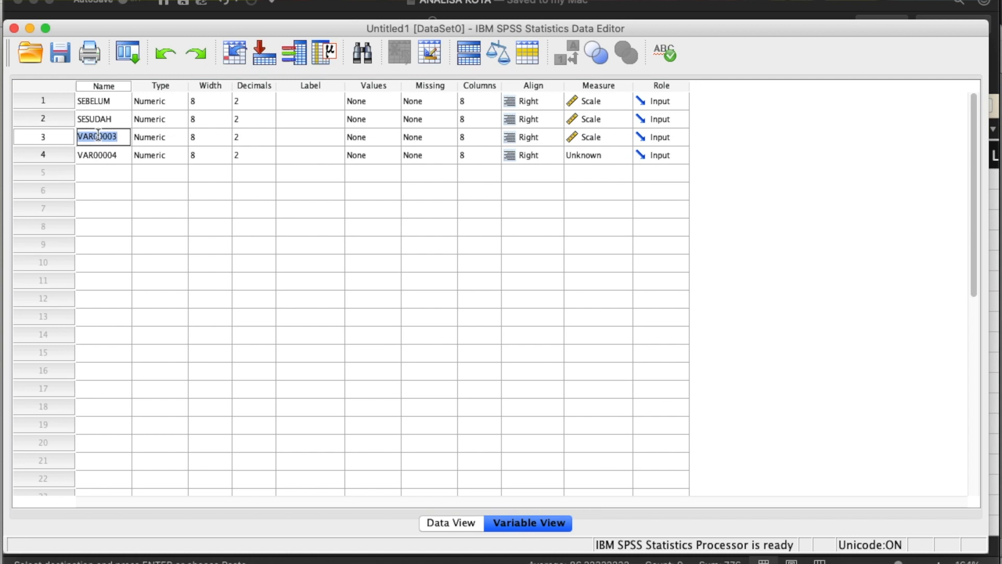
pyautogui.write('SEBELUMB')
pyautogui.doubleClick(92, 154)
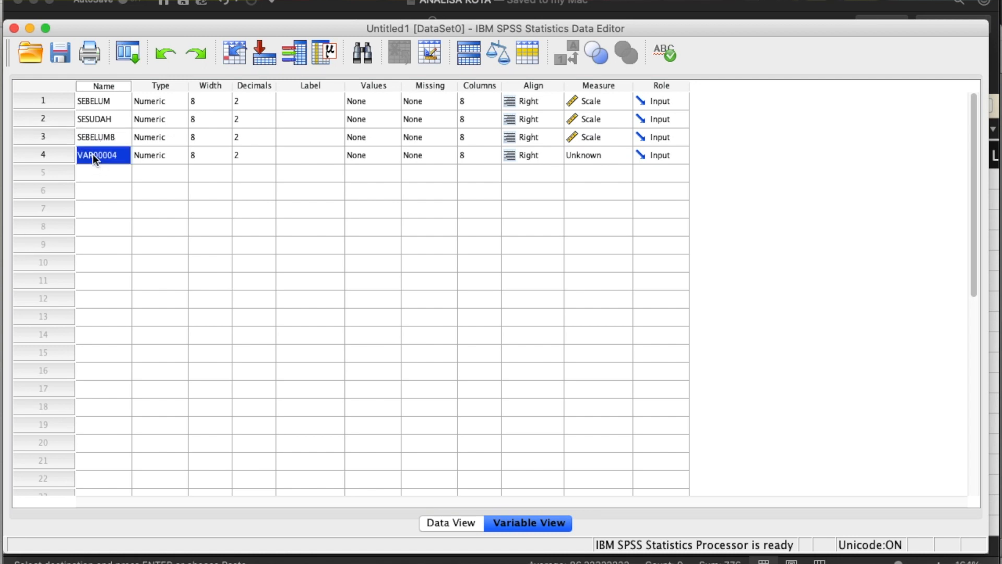
pyautogui.write('SESUDAH')
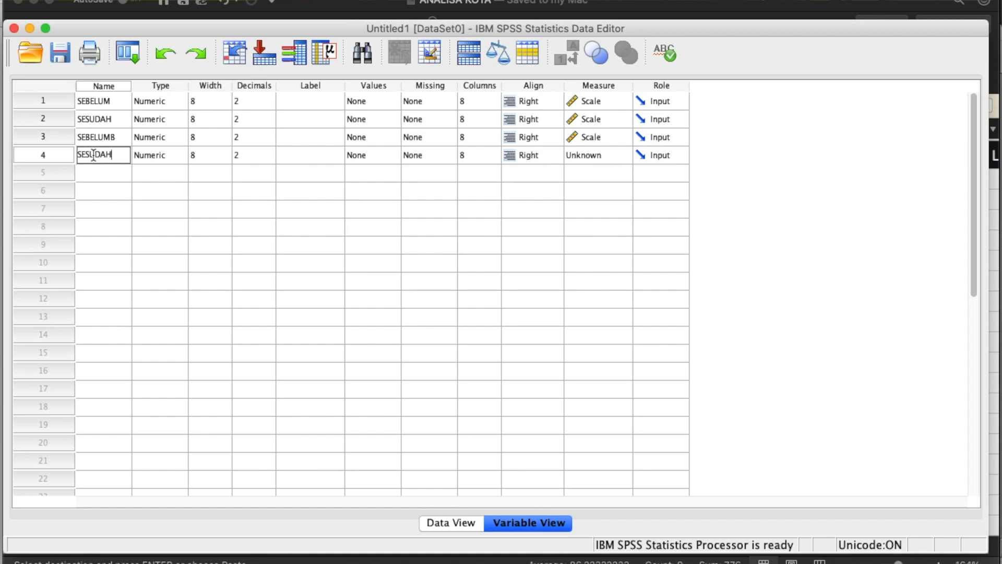
pyautogui.write('B')
# - Set the measurement level of SEBELUMB and SESUDAHB to Ordinal
pyautogui.click(591, 143)
pyautogui.click(591, 151)
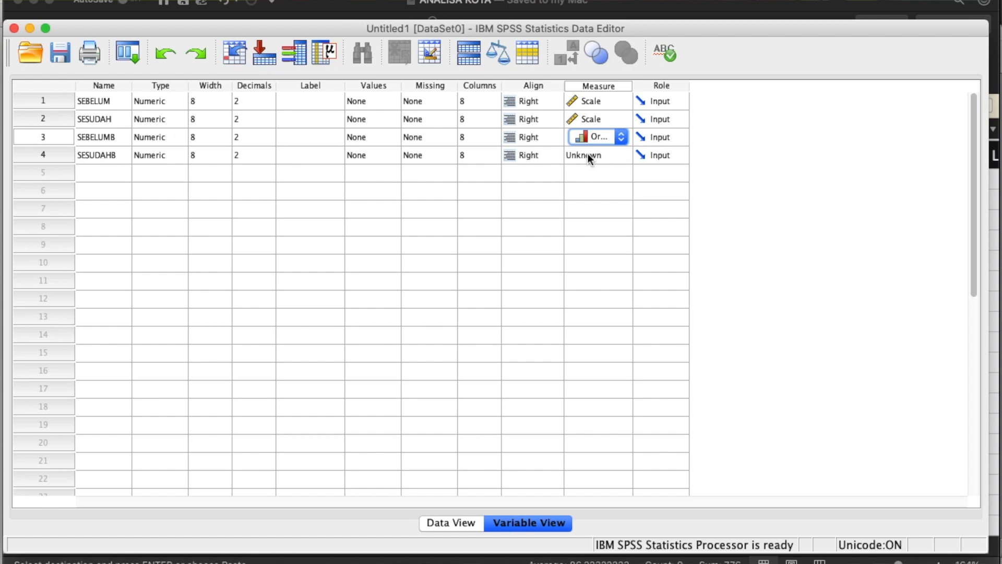
pyautogui.click(589, 155)
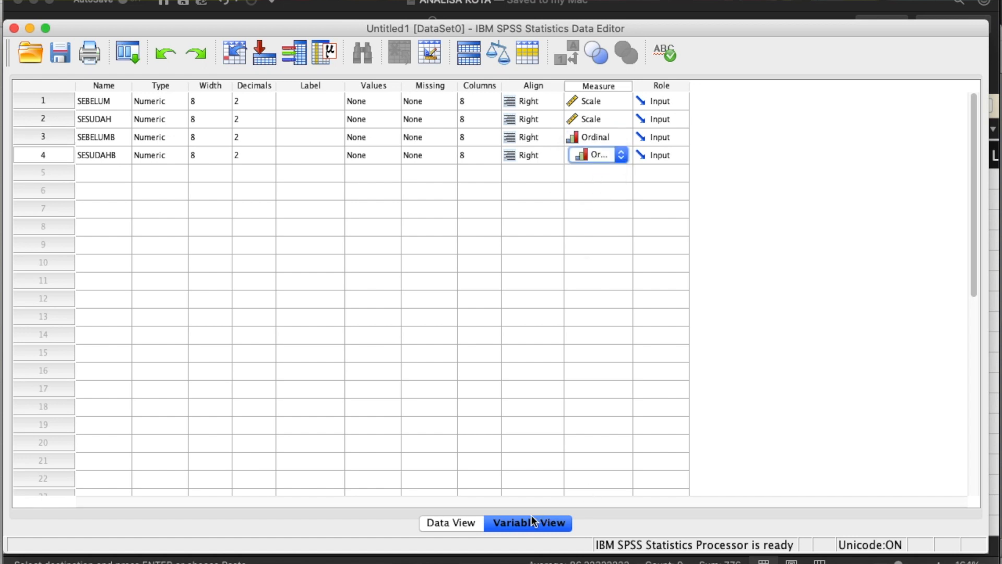
# - Open the nonparametric two-related-samples test and remove the SEBELUM and SESUDAH pair from the test pairs
pyautogui.click(441, 522)
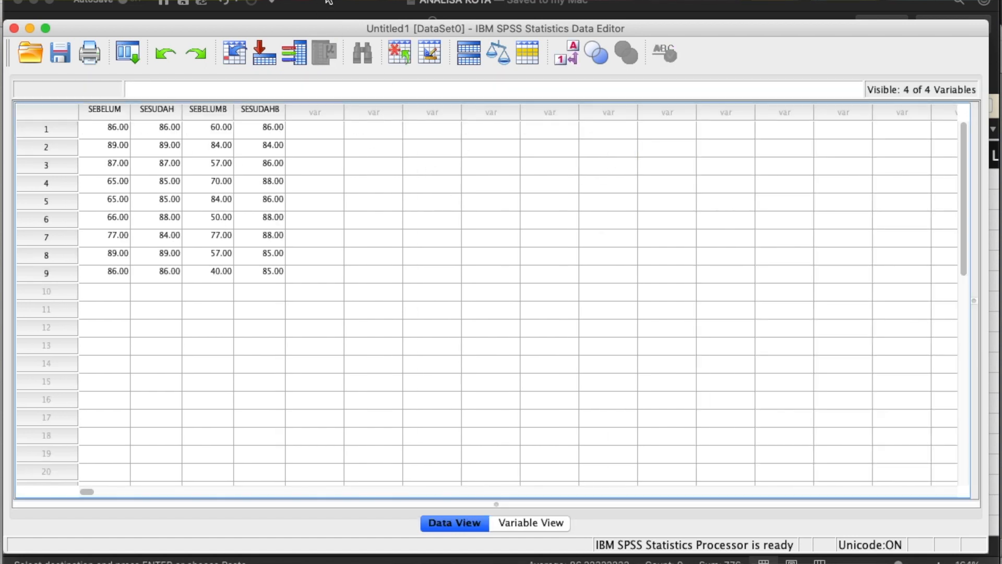
pyautogui.click(363, 1)
pyautogui.moveTo(511, 208)
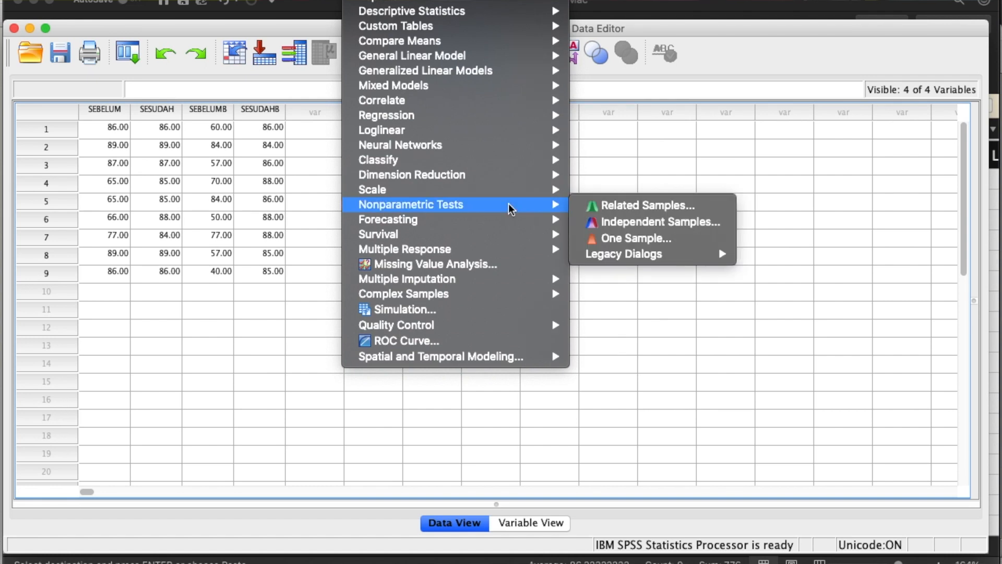
pyautogui.moveTo(673, 254)
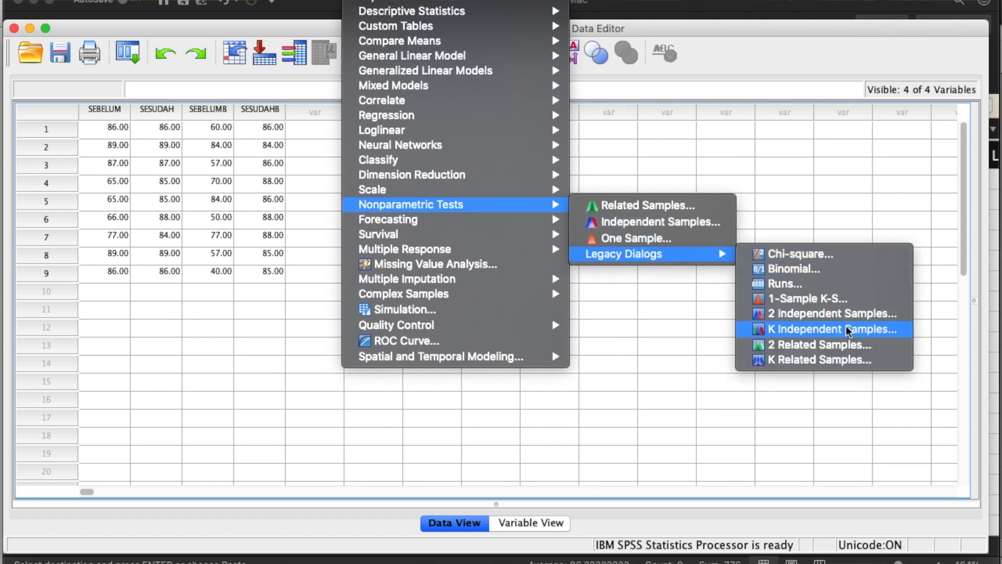
pyautogui.click(820, 346)
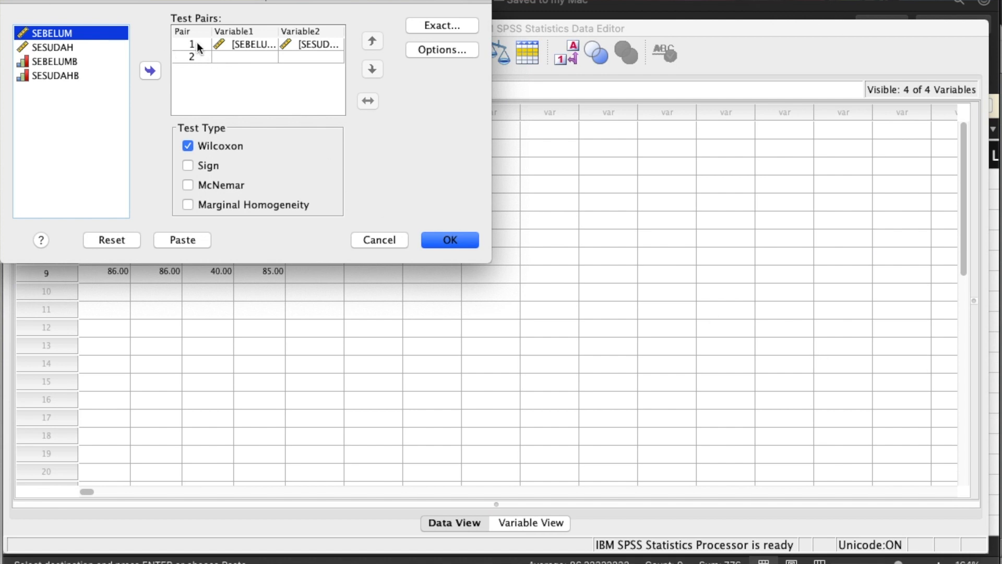
pyautogui.click(227, 44)
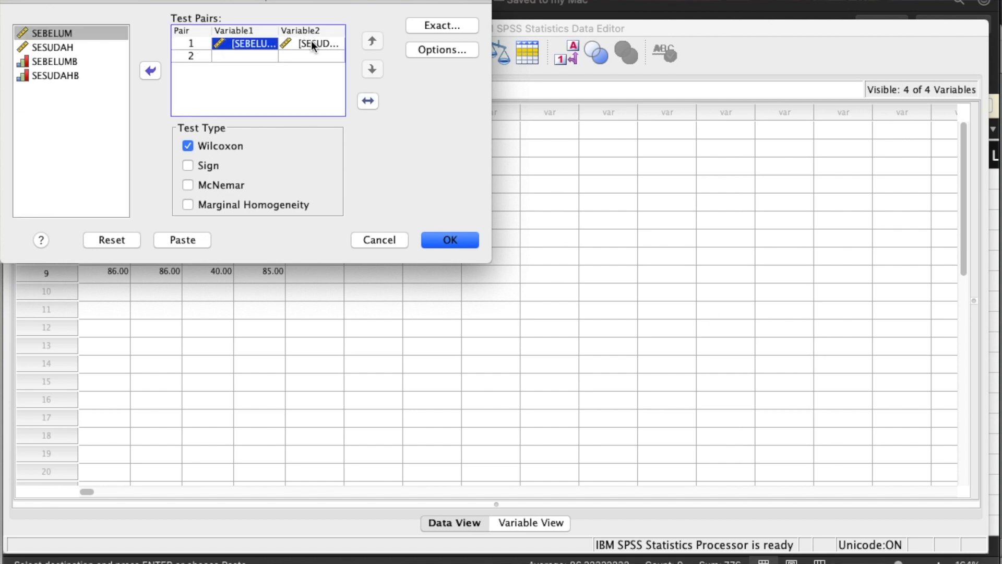
pyautogui.click(312, 44)
pyautogui.click(249, 42)
pyautogui.click(149, 71)
pyautogui.click(326, 45)
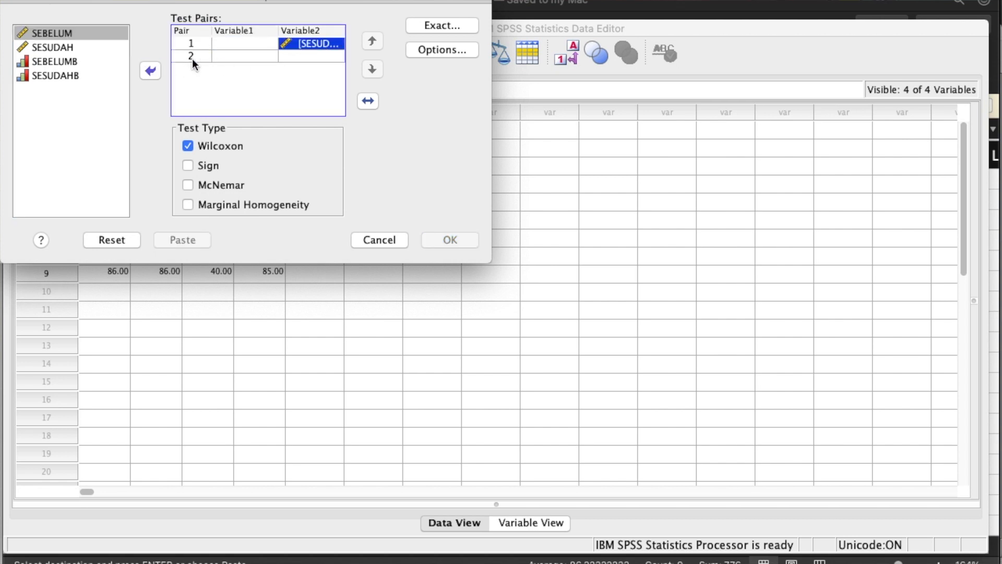
pyautogui.click(150, 71)
# - Pair SEBELUMB with SESUDAHB and run the Wilcoxon test
pyautogui.click(67, 60)
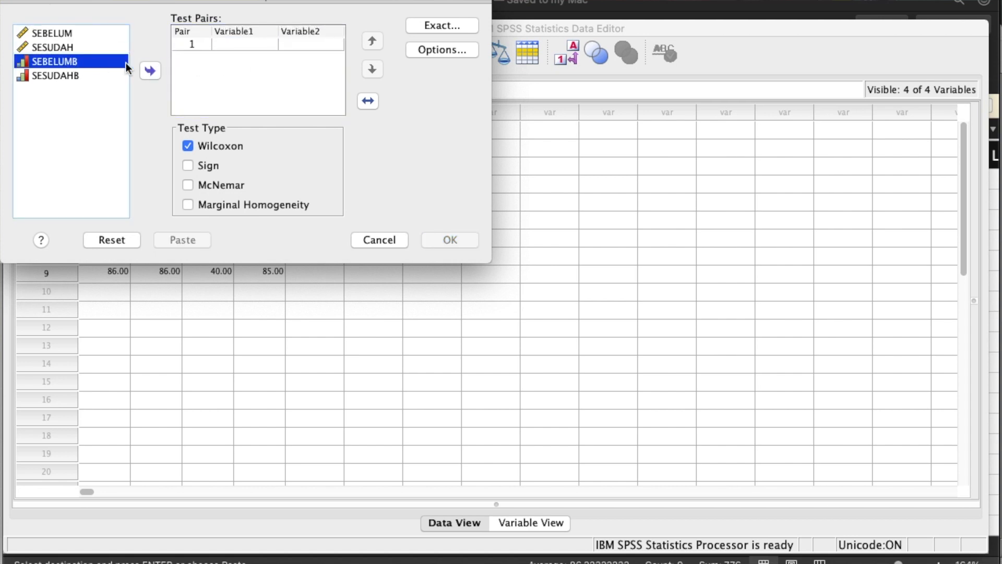
pyautogui.click(149, 71)
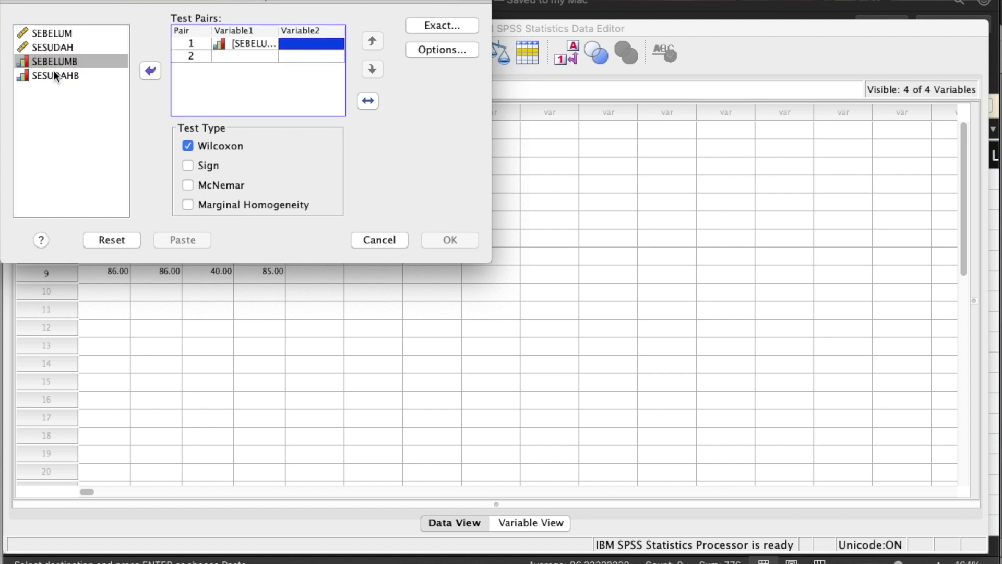
pyautogui.click(55, 75)
pyautogui.click(150, 72)
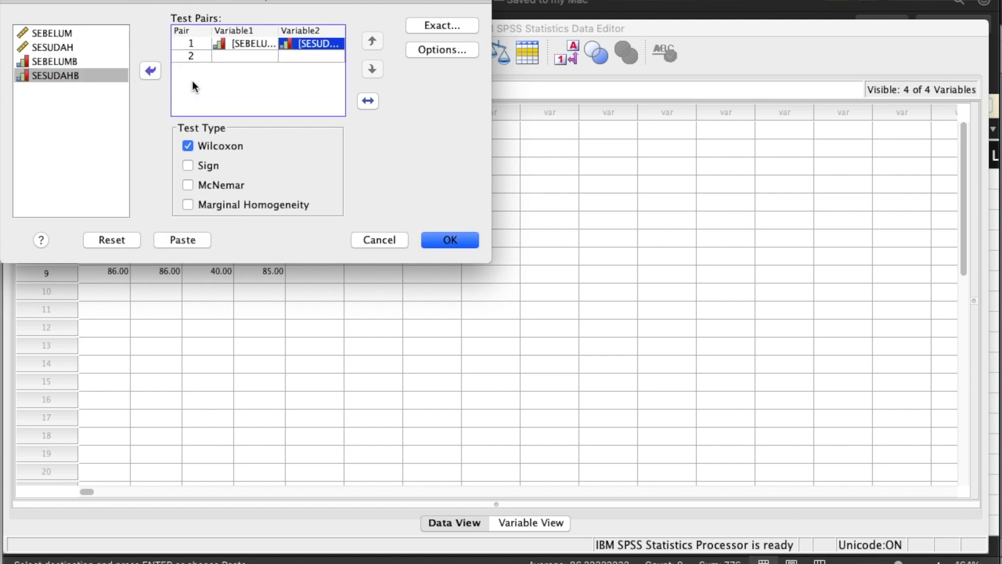
pyautogui.click(452, 239)
pyautogui.click(477, 302)
pyautogui.scroll(-2, 496, 366)
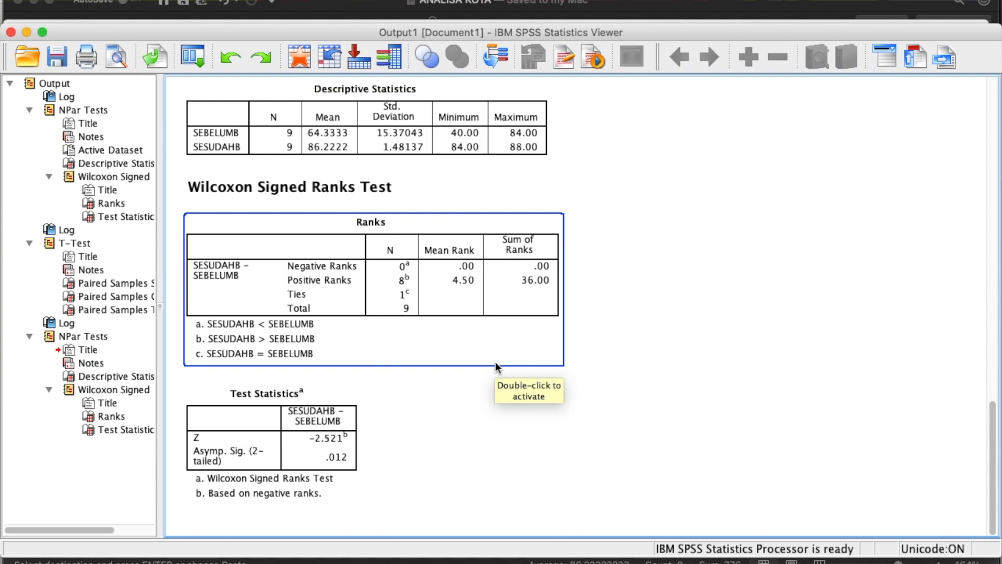
# - Copy the Test Statistics table of the SESUDAHB - SEBELUMB Wilcoxon test from the output
pyautogui.click(298, 406)
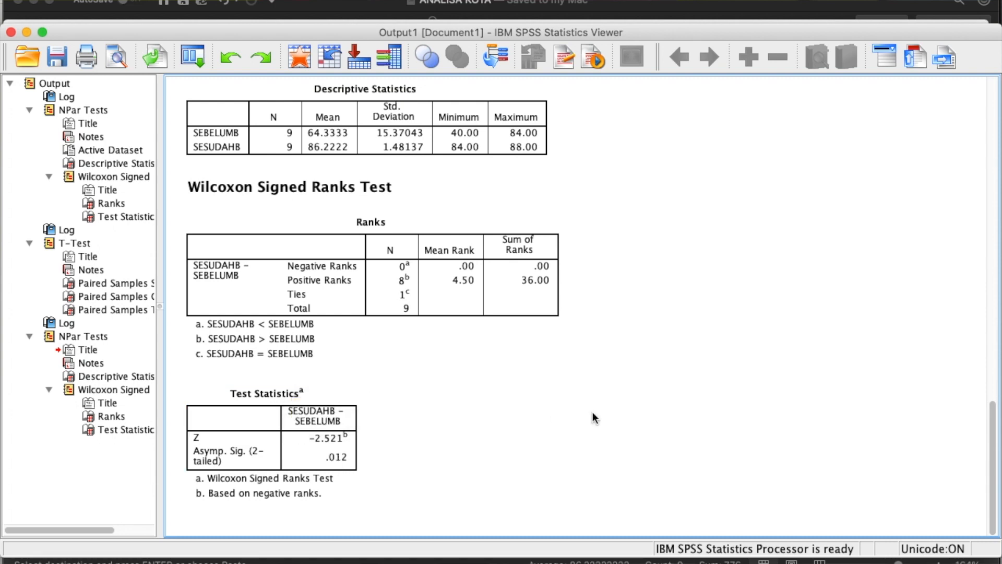
pyautogui.rightClick(265, 452)
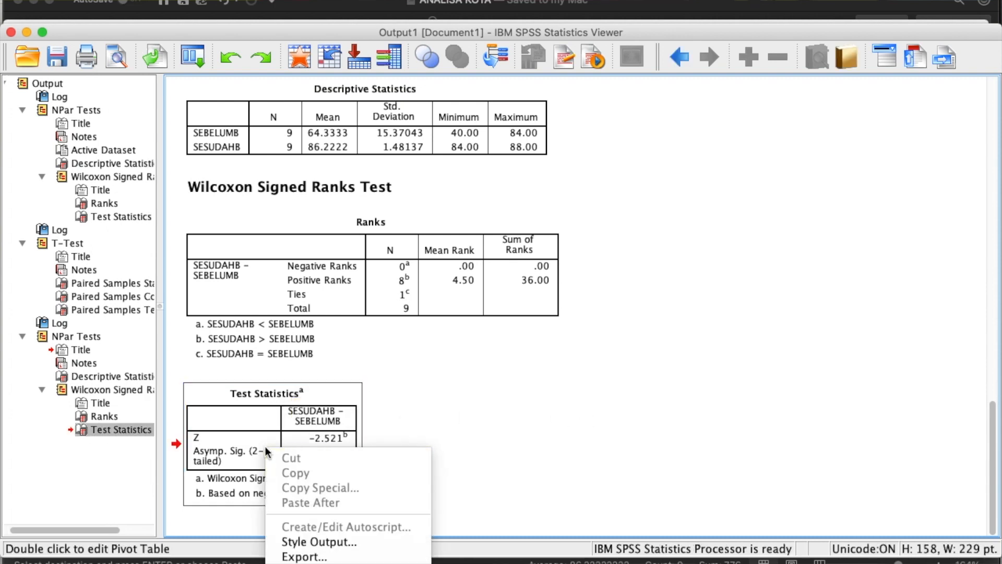
pyautogui.click(452, 443)
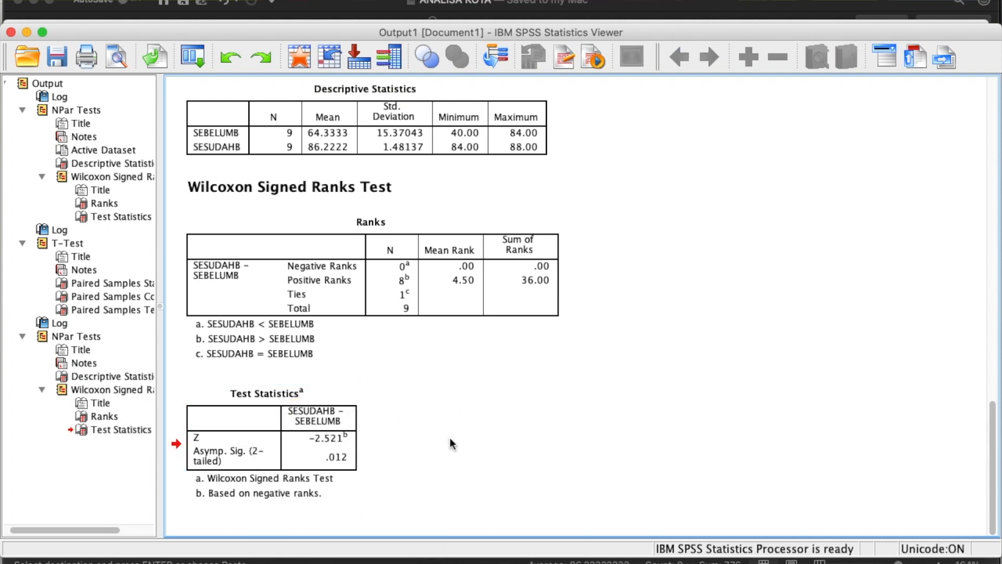
pyautogui.rightClick(239, 411)
pyautogui.rightClick(219, 398)
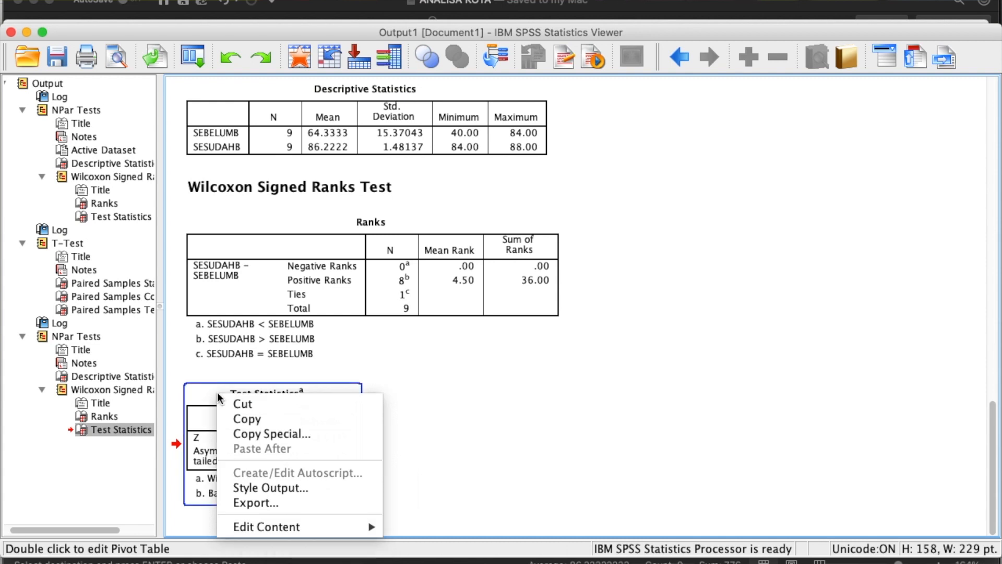
pyautogui.click(259, 420)
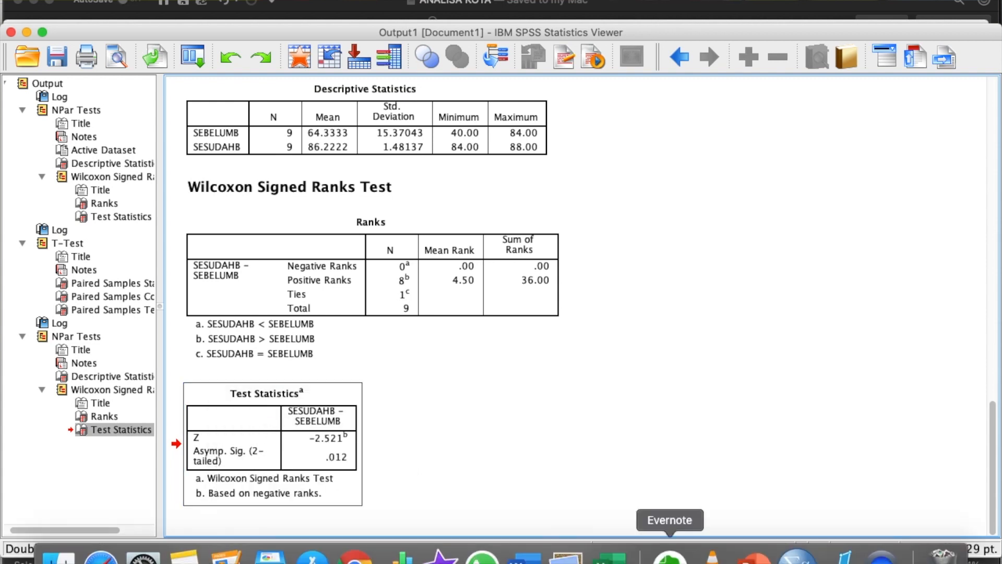
# - Switch to the Word document and paste the Test Statistics table on a new line below the kotaA conclusion
pyautogui.click(539, 558)
pyautogui.scroll(-8, 658, 407)
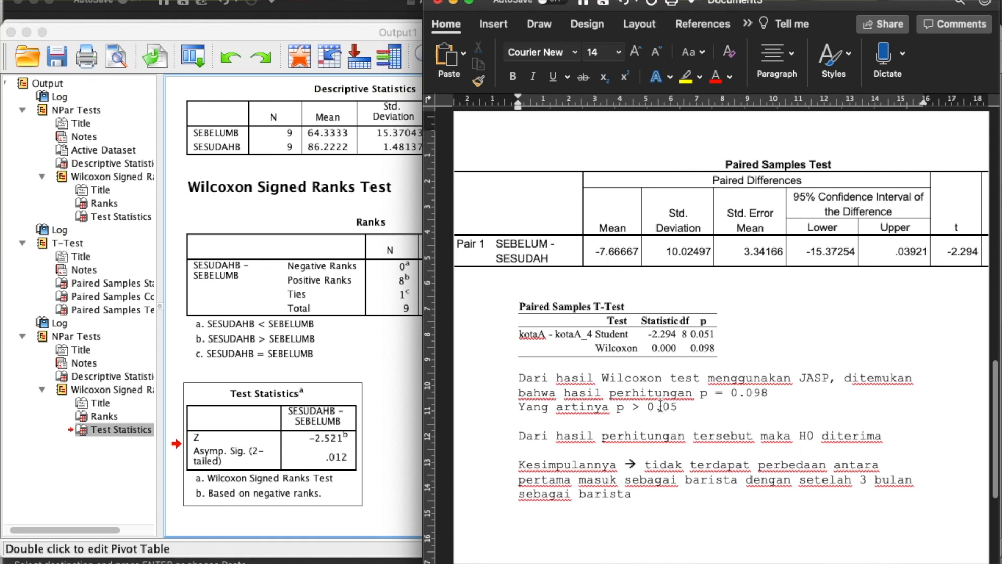
pyautogui.press('Return')
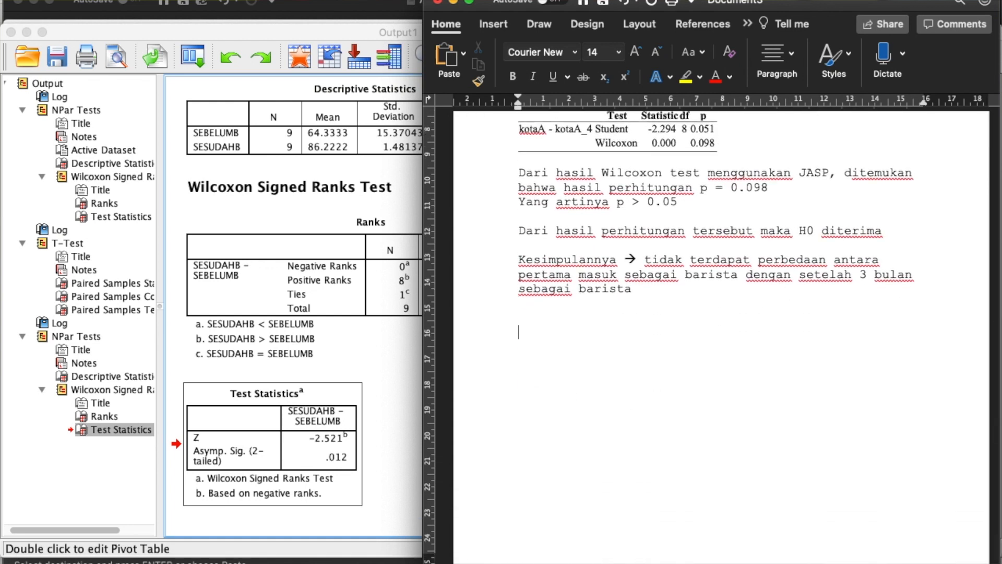
pyautogui.press('cmd+v')
pyautogui.scroll(1, 517, 174)
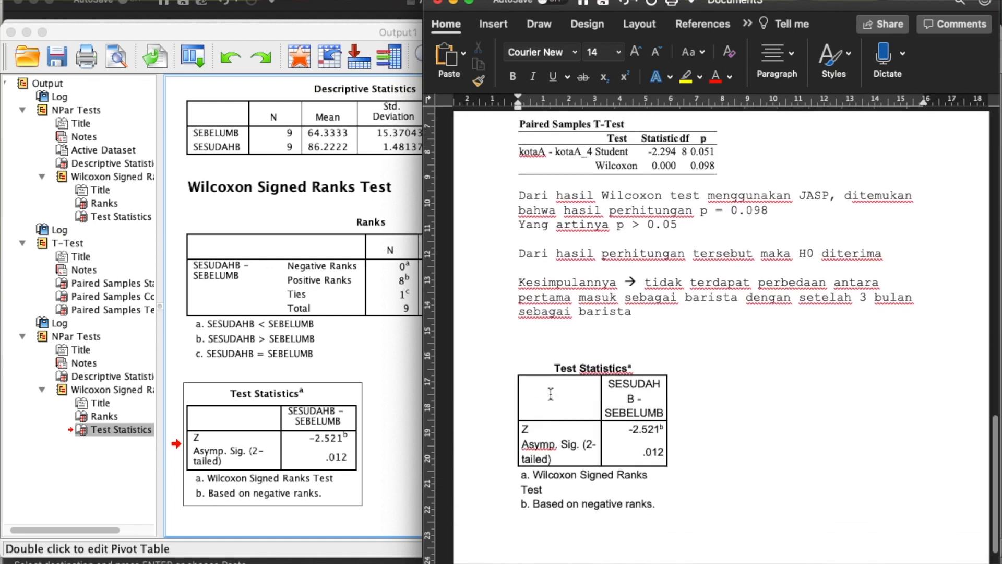
# - Copy the kotaA Wilcoxon interpretation and conclusion text and paste it below the newly added Test Statistics table
pyautogui.moveTo(517, 191); pyautogui.dragTo(642, 317)
pyautogui.scroll(-3, 642, 315)
pyautogui.click(548, 476)
pyautogui.press('Return')
pyautogui.press('cmd+v')
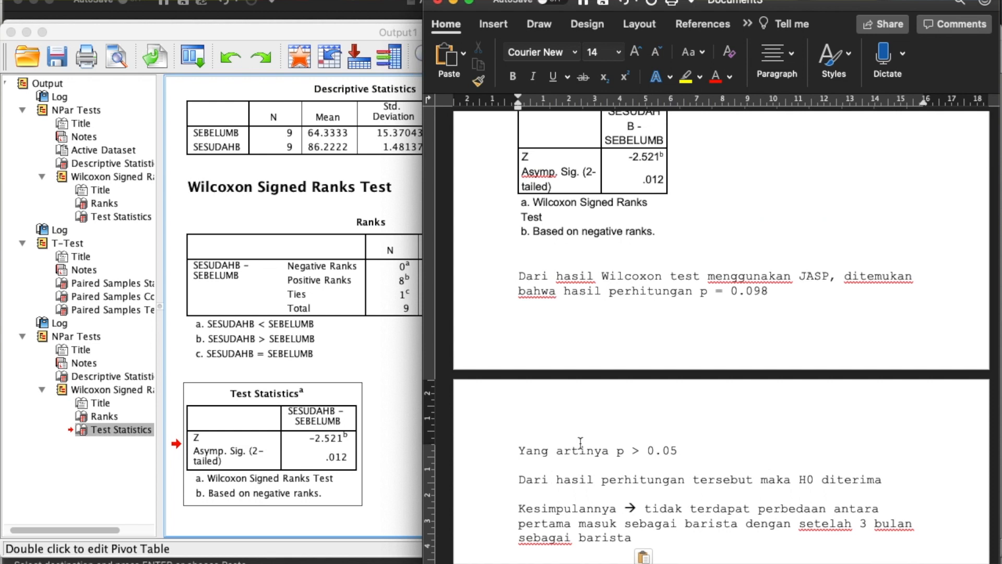
# - In the pasted interpretation, replace JASP with SPSS and change the p value to 0.012
pyautogui.doubleClick(808, 274)
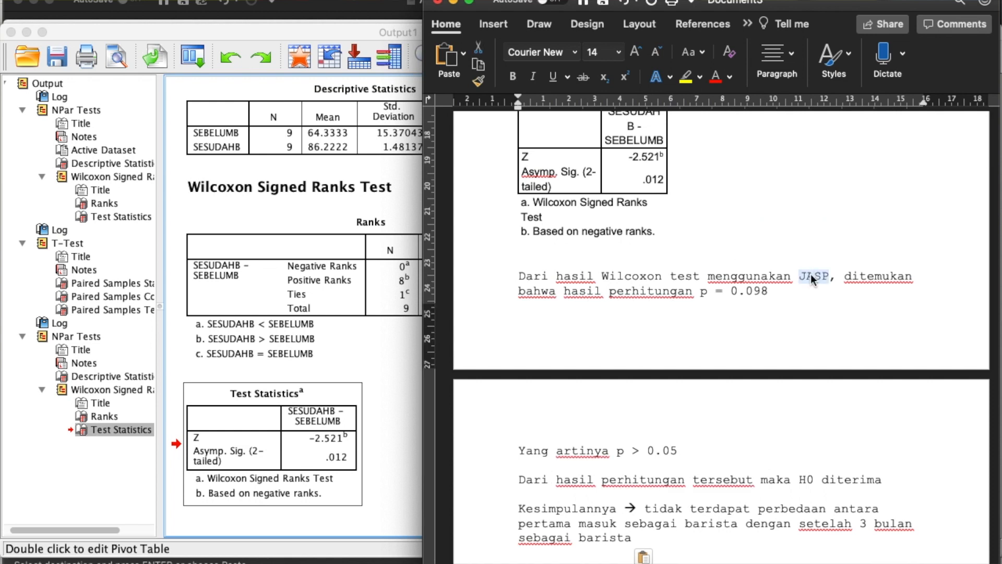
pyautogui.write('SPSS')
pyautogui.scroll(3, 809, 251)
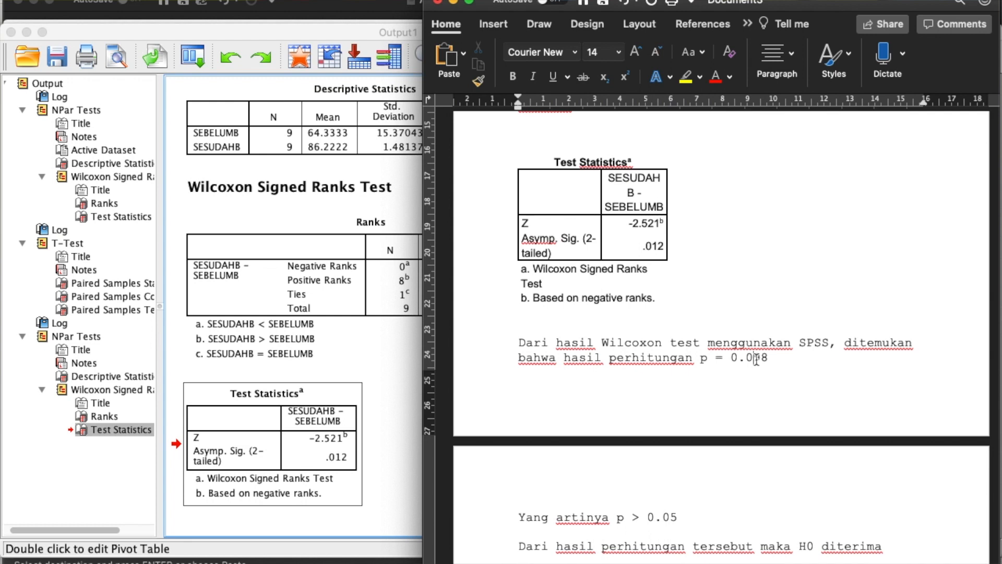
pyautogui.hotkey('shift', 'Right')
pyautogui.hotkey('shift', 'Right')
pyautogui.write('12')
# - Change the significance comparison in the pasted interpretation to p < 0.05
pyautogui.scroll(-3, 741, 245)
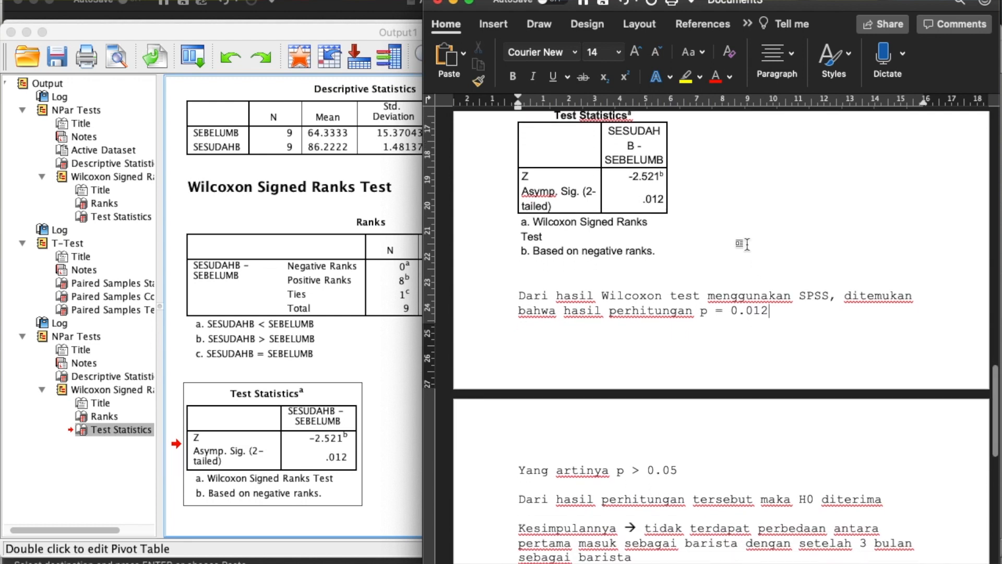
pyautogui.scroll(-4, 702, 411)
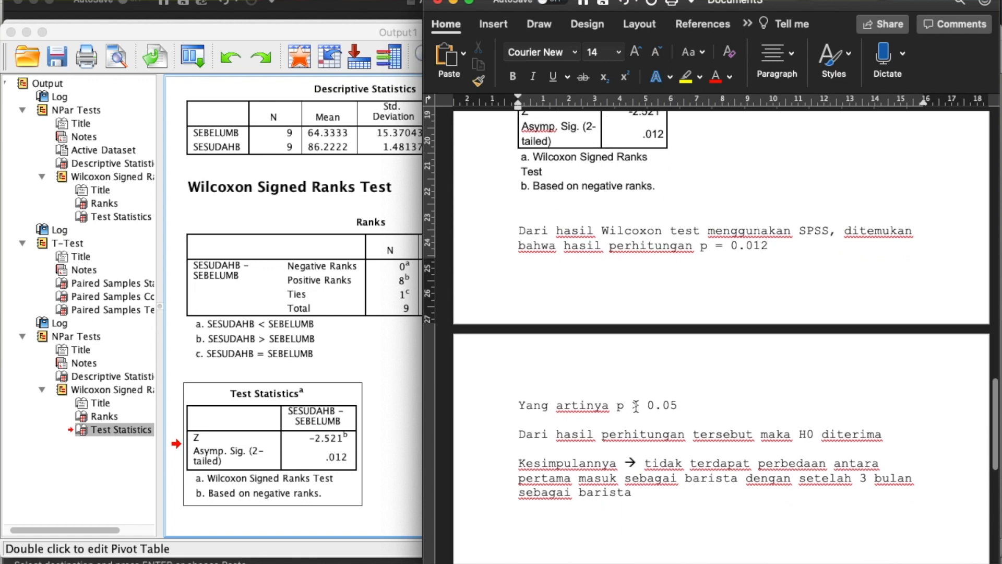
pyautogui.doubleClick(635, 405)
pyautogui.write('<')
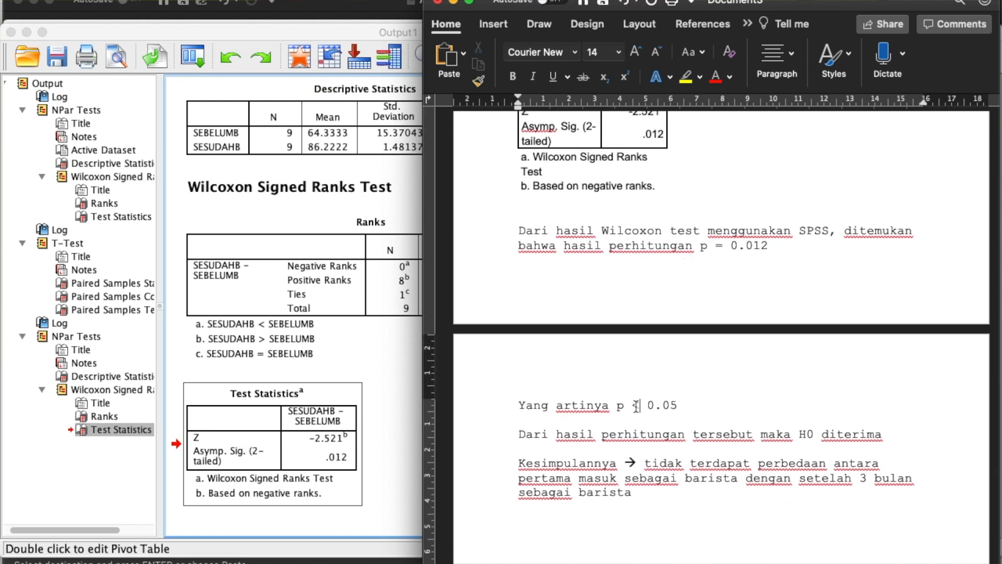
# - Change the H0 decision to "ditolak" and delete "tidak" from the conclusion sentence so it starts with "terdapat perbedaan"
pyautogui.doubleClick(859, 435)
pyautogui.write('ditolak')
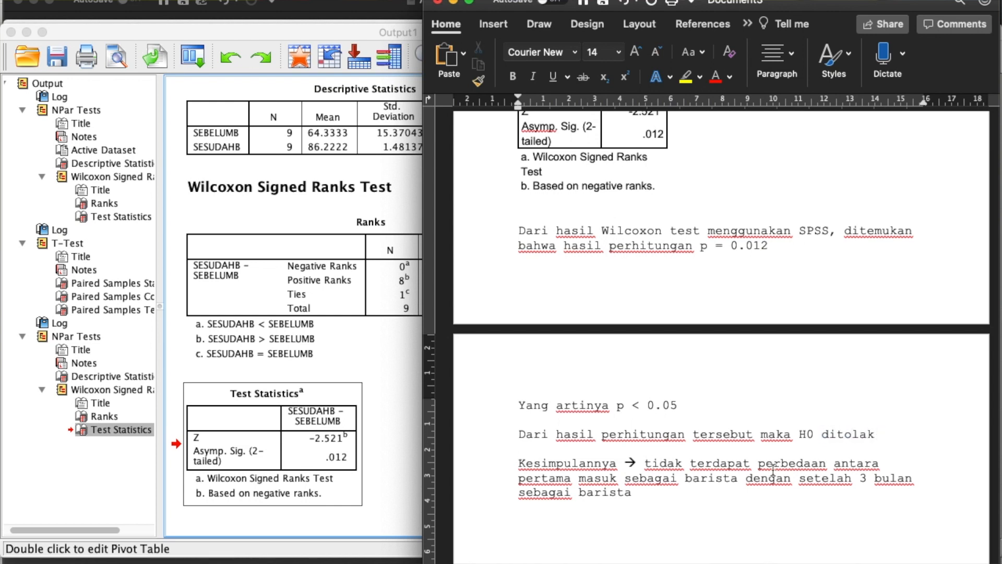
pyautogui.doubleClick(661, 464)
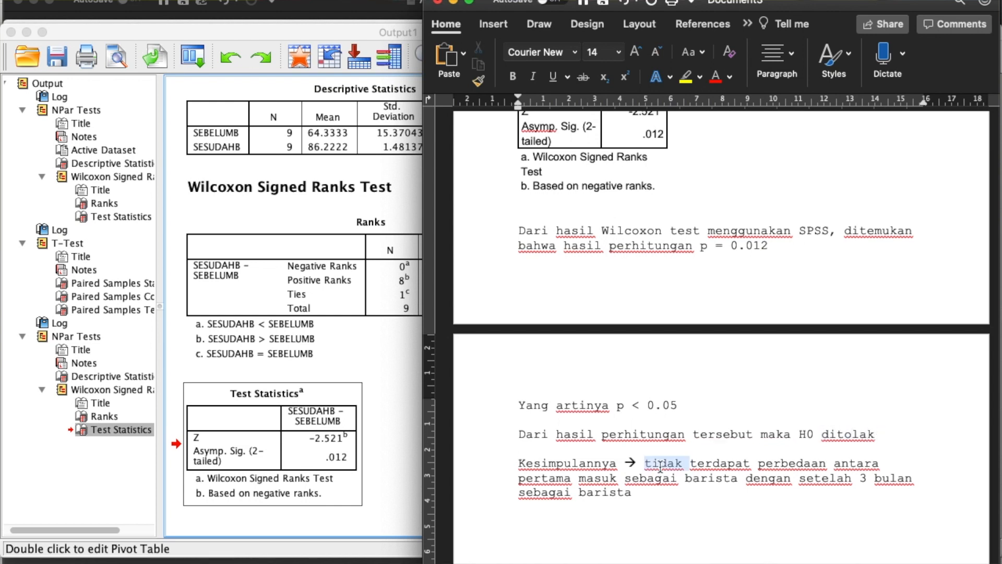
pyautogui.press('BackSpace')
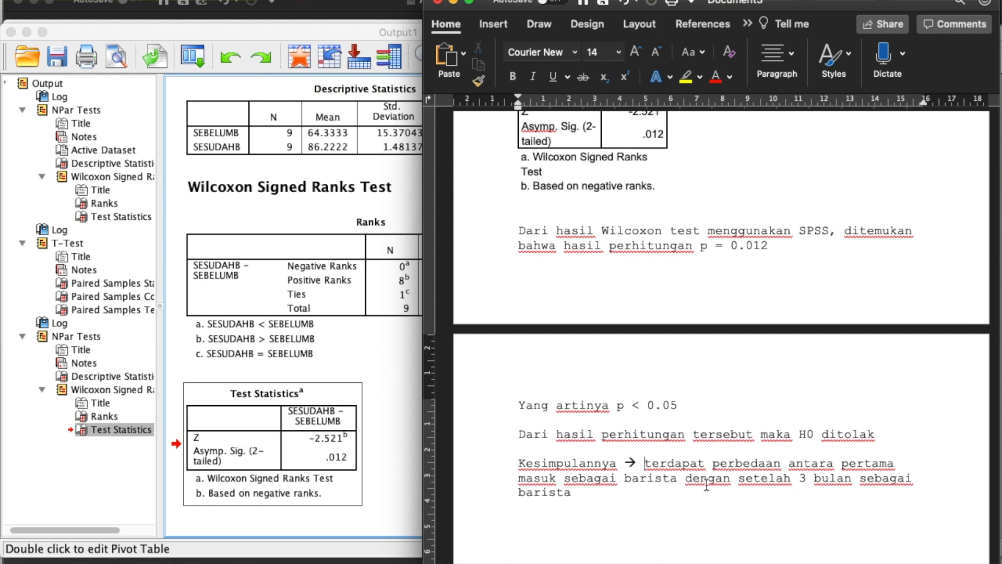
# - Switch to JASP and remove the kotaA and kotaA_4 pair from the Paired Samples T-Test
pyautogui.click(409, 476)
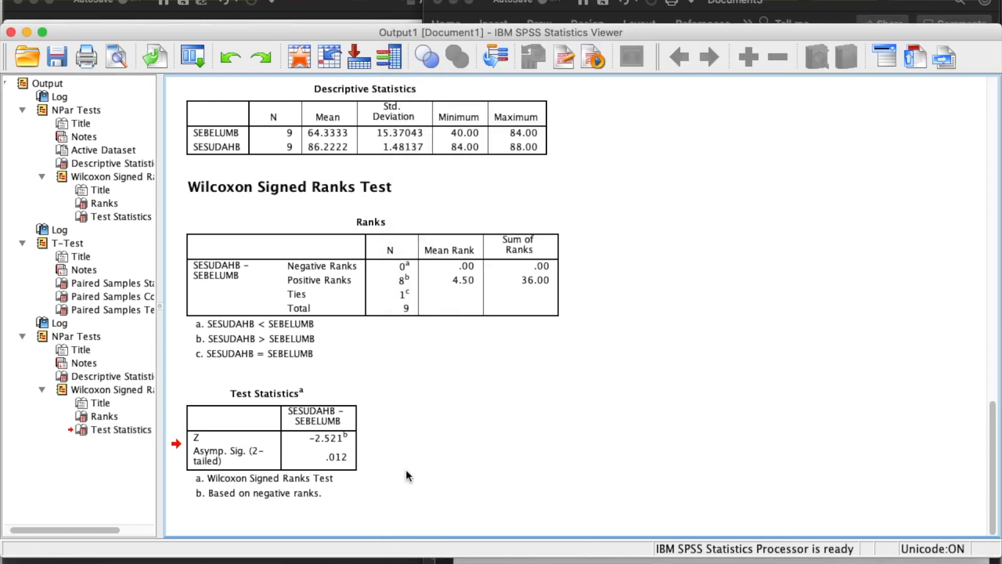
pyautogui.hotkey('ctrl', 'Up')
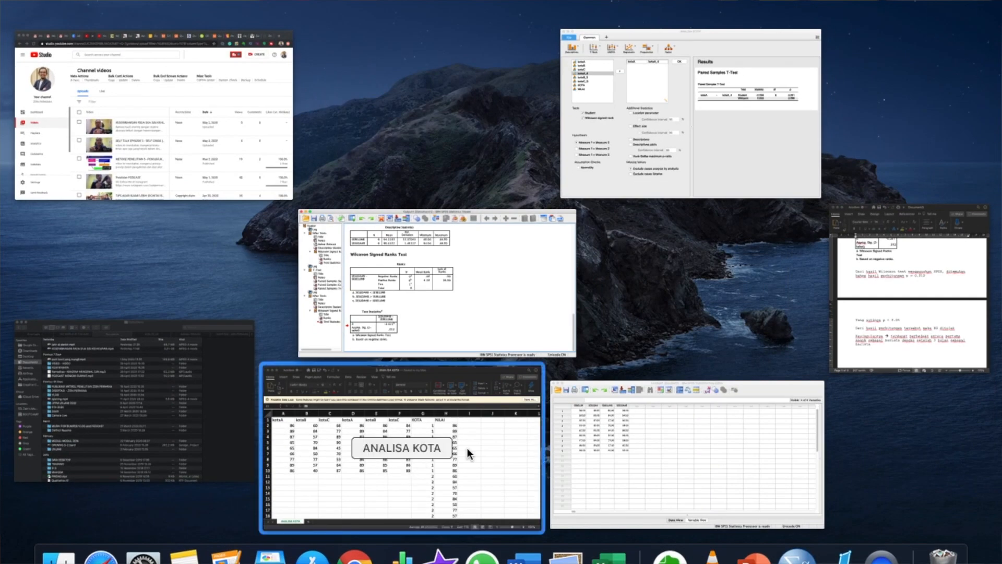
pyautogui.click(681, 191)
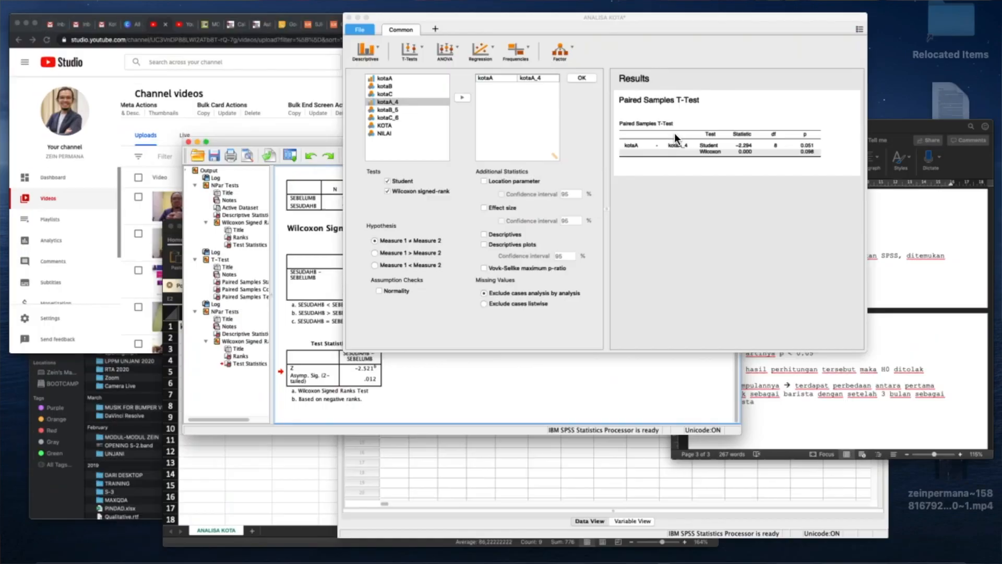
pyautogui.click(257, 104)
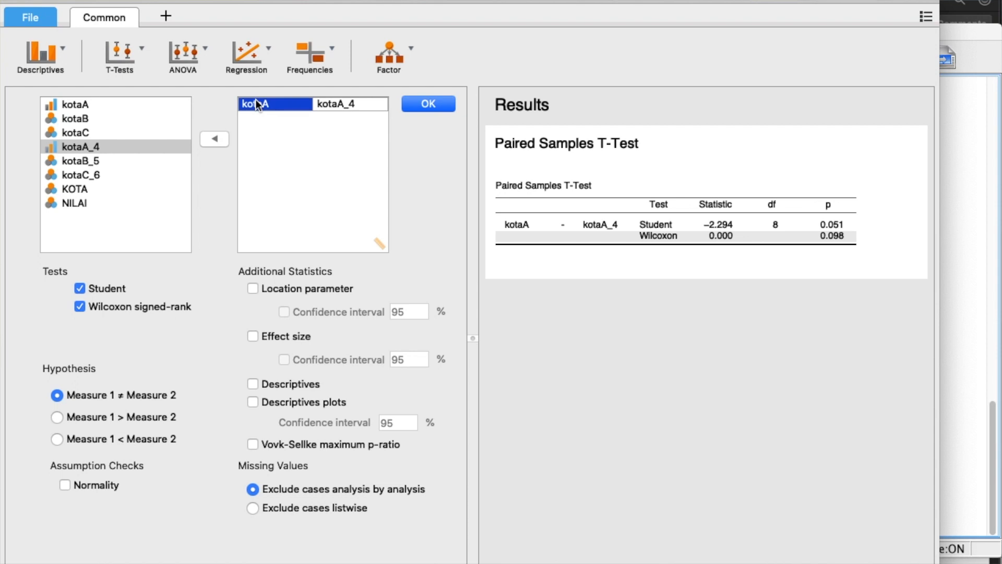
pyautogui.click(207, 140)
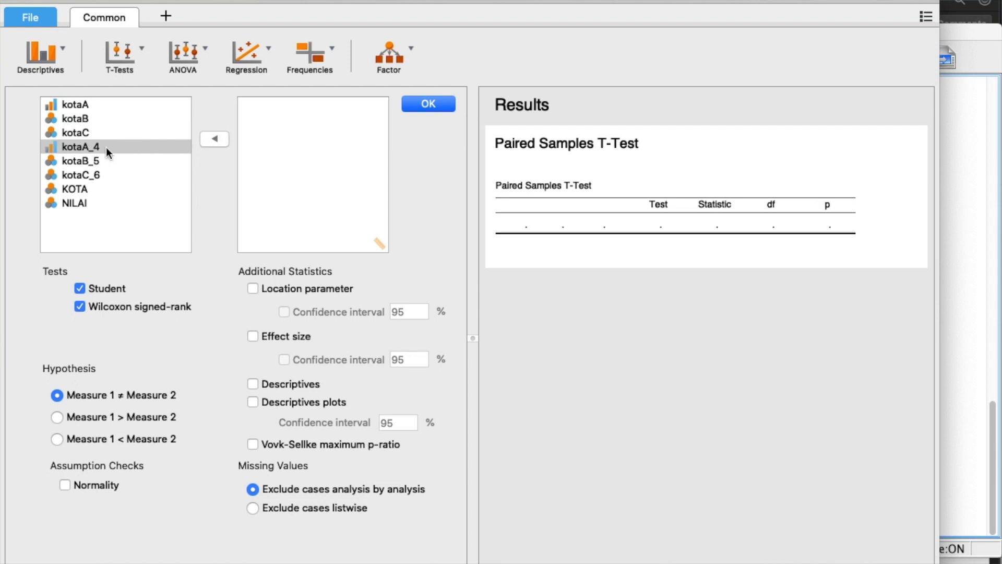
# - Add kotaB and kotaB_5 as the variable pair for the Paired Samples T-Test with Student and Wilcoxon signed-rank tests
pyautogui.click(77, 119)
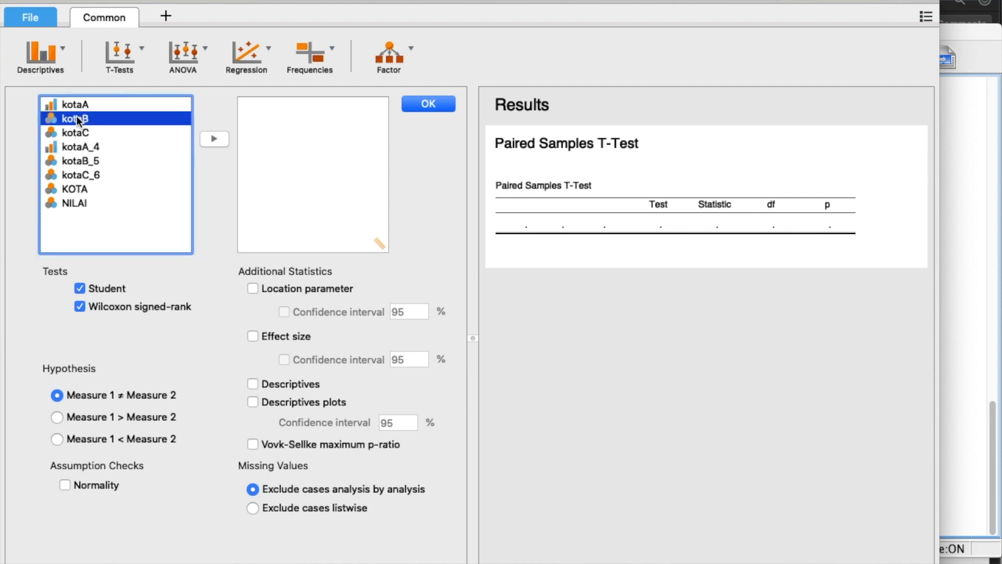
pyautogui.keyDown('shift'); pyautogui.click(83, 159); pyautogui.keyUp('shift')
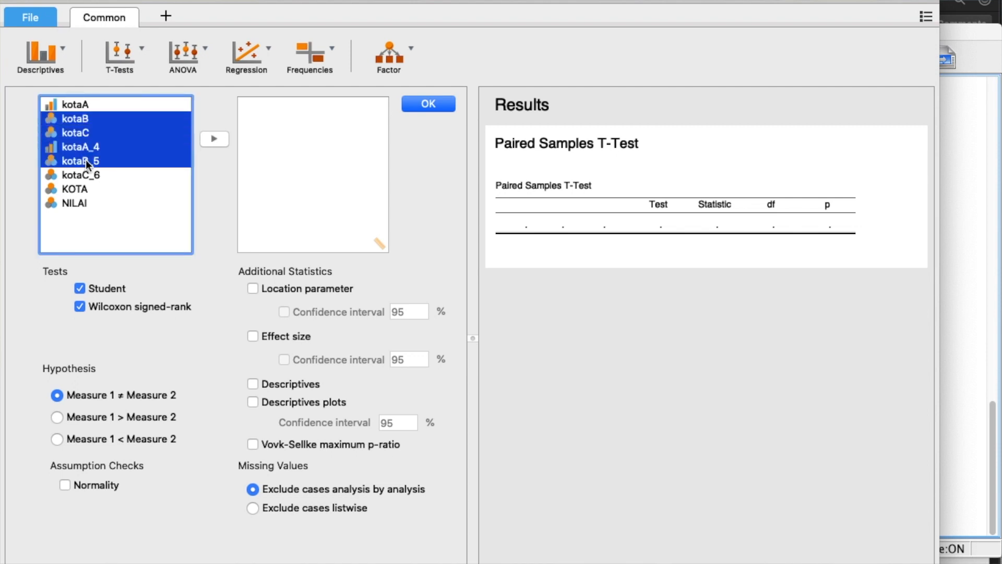
pyautogui.click(130, 133)
pyautogui.click(78, 123)
pyautogui.click(211, 137)
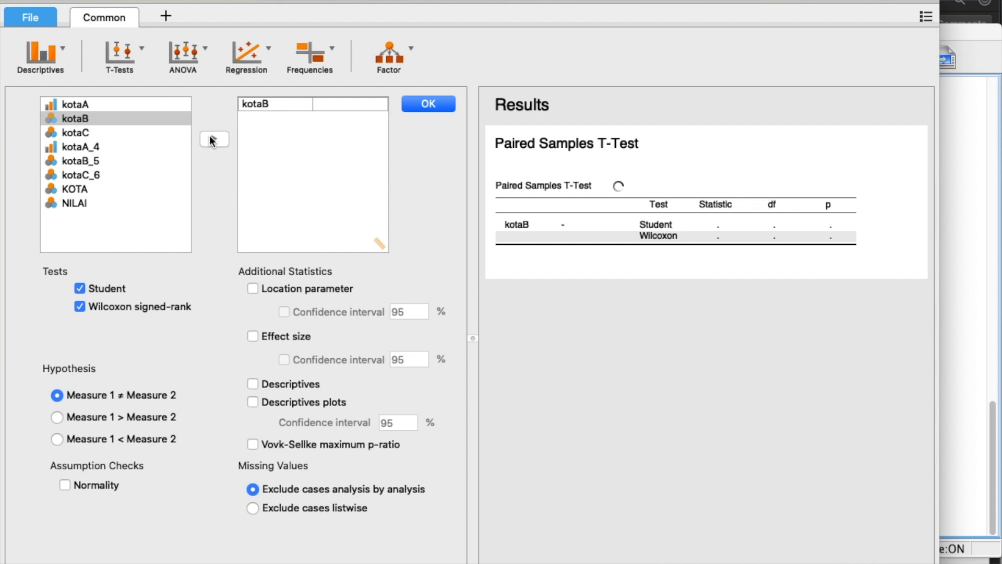
pyautogui.click(86, 160)
pyautogui.click(210, 137)
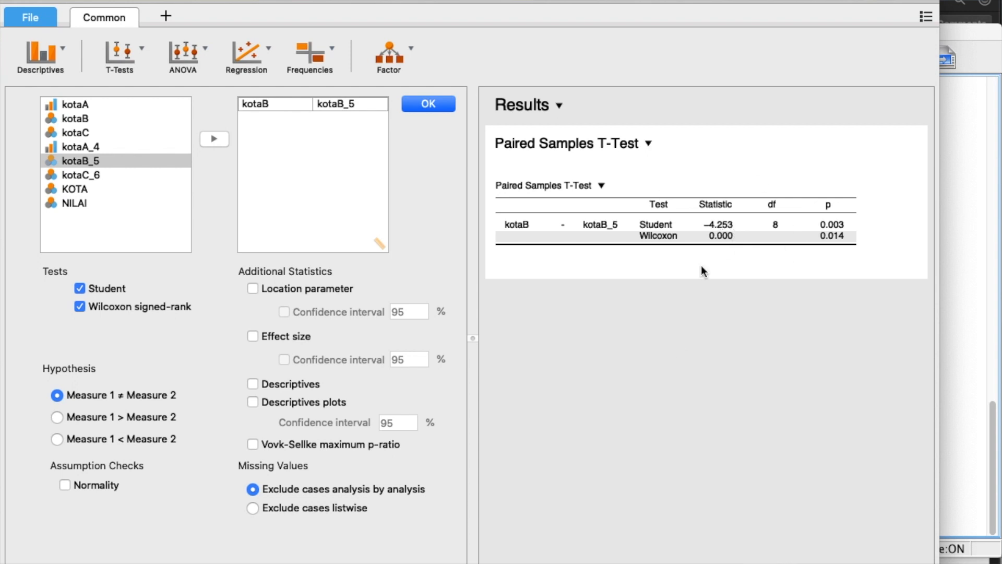
# - Switch to the Word document and review the SPSS Wilcoxon interpretation and the conceptual and statistical hypotheses
pyautogui.hotkey('ctrl', 'Up')
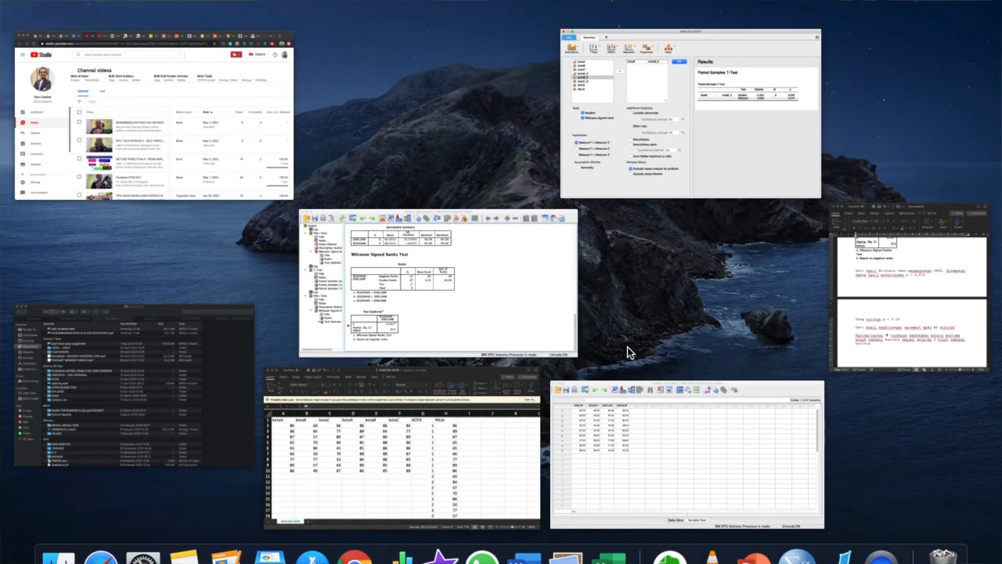
pyautogui.click(850, 333)
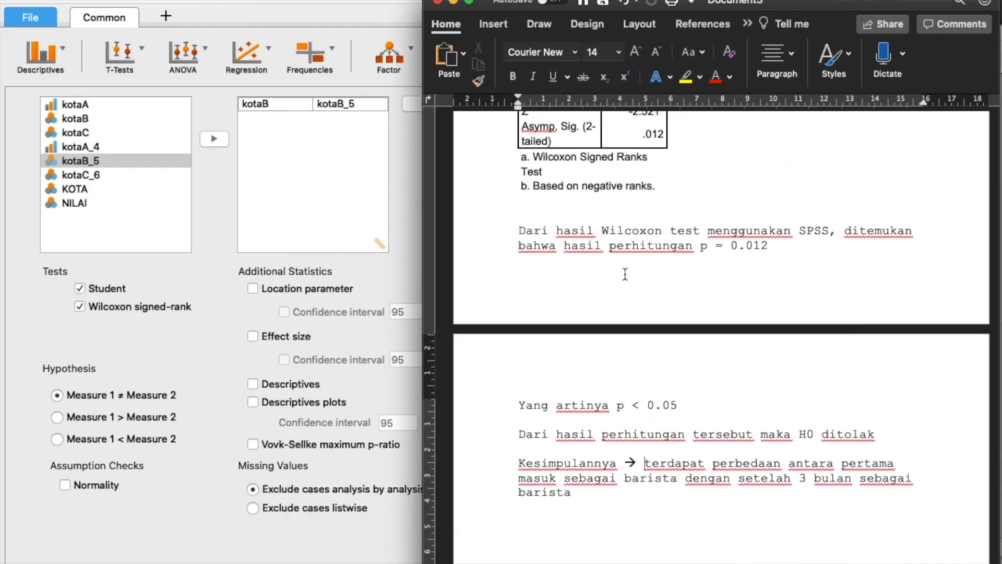
pyautogui.scroll(-5, 623, 275)
pyautogui.scroll(10, 625, 274)
pyautogui.scroll(-11, 624, 274)
pyautogui.scroll(-10, 624, 274)
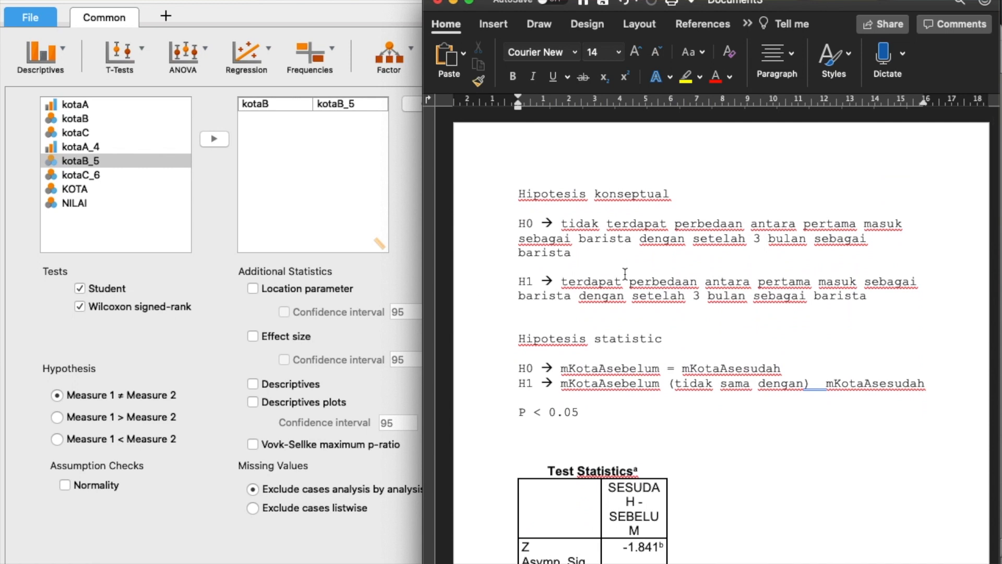
pyautogui.scroll(-5, 625, 274)
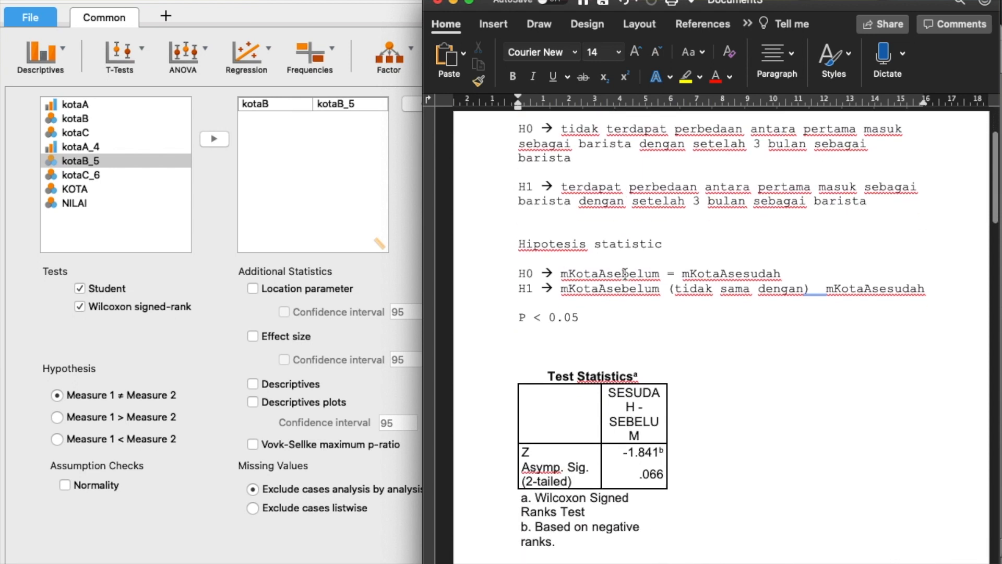
# - Switch to the ANALISA KOTA workbook in Excel and select the second kotaB column's scores in E2:E10
pyautogui.hotkey('ctrl', 'Up')
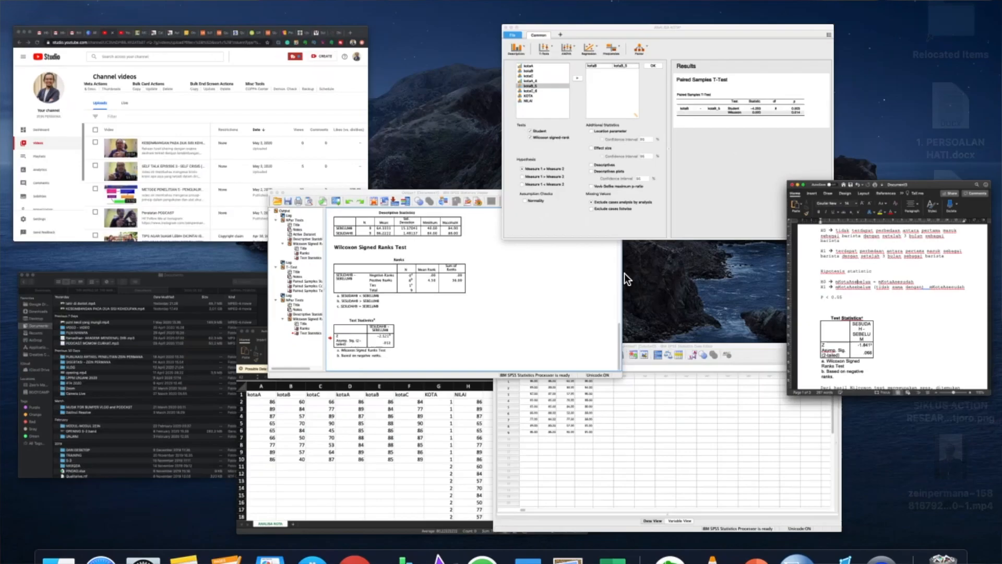
pyautogui.click(413, 444)
pyautogui.moveTo(408, 199); pyautogui.dragTo(409, 362)
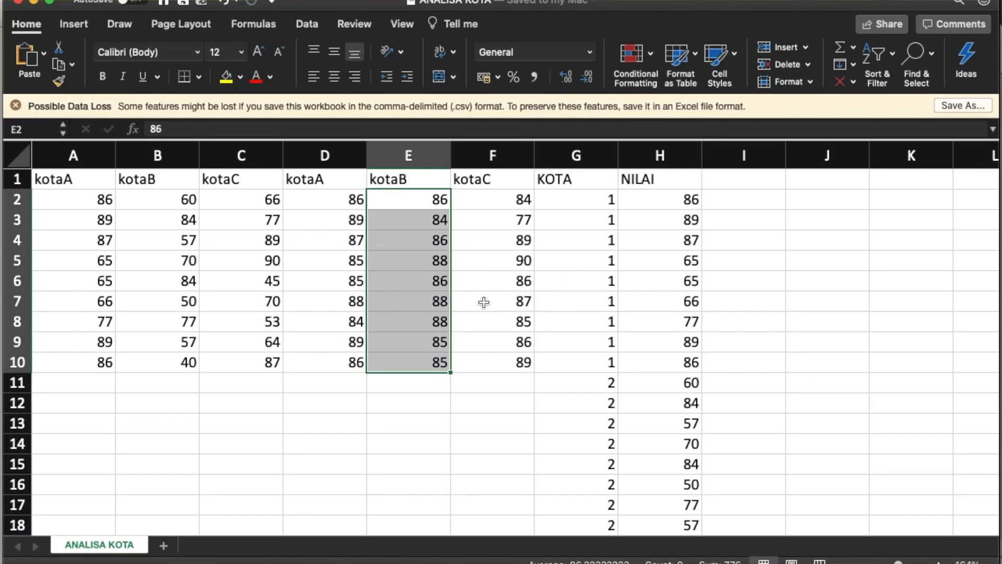
# - Switch to Word to re-read the kotaA hypotheses and Wilcoxon conclusion, and return to the Excel workbook
pyautogui.hotkey('ctrl', 'Up')
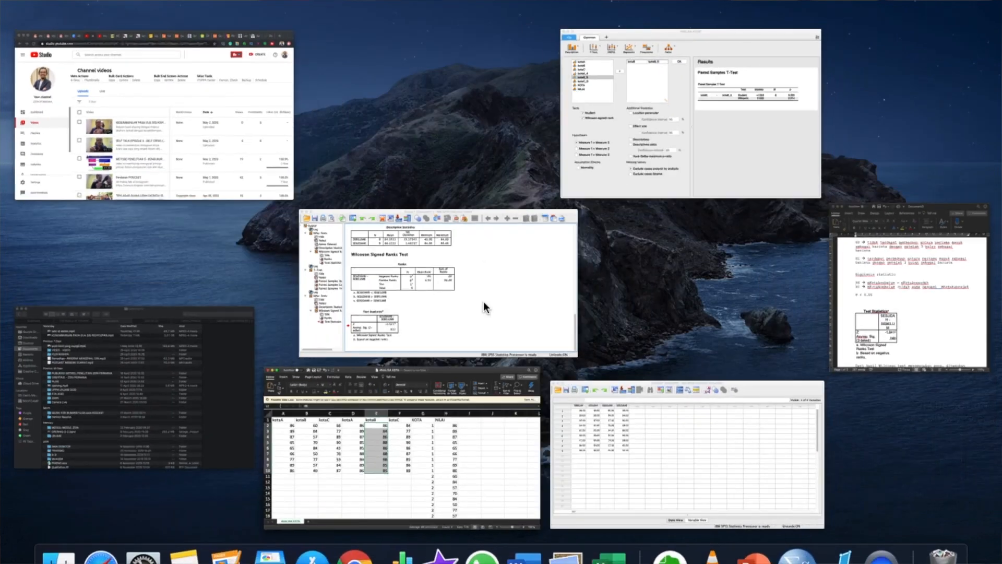
pyautogui.click(895, 287)
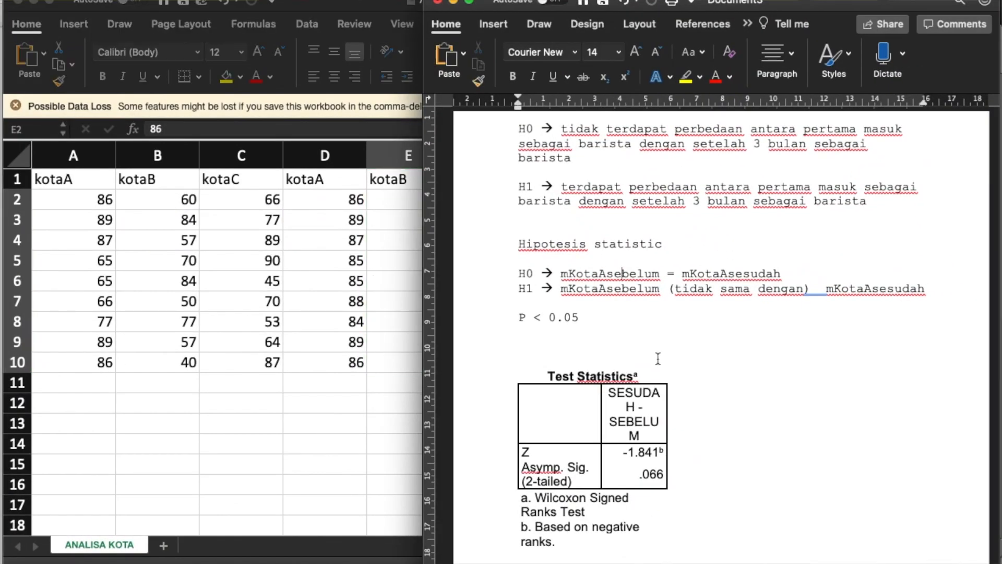
pyautogui.scroll(-10, 657, 358)
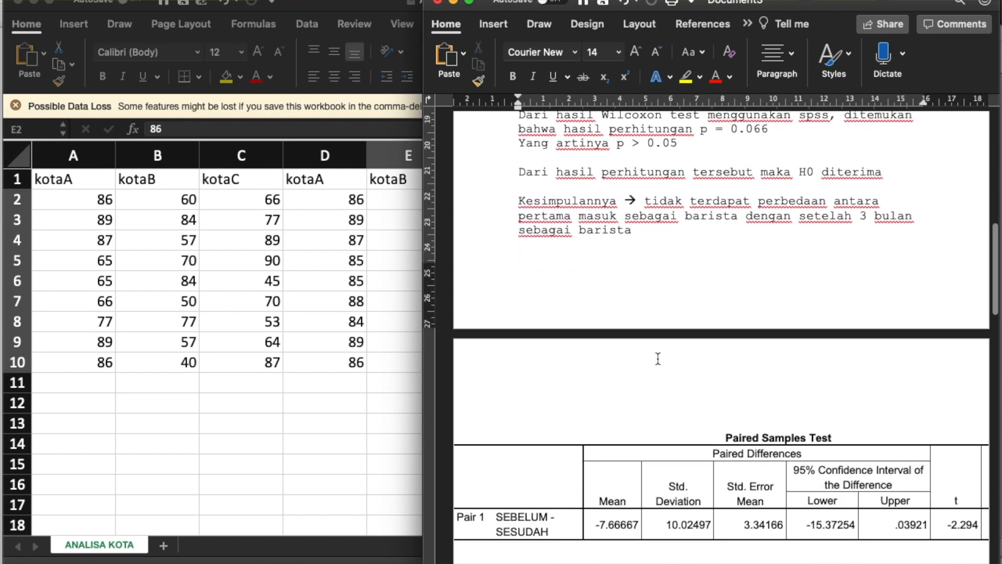
pyautogui.scroll(12, 658, 358)
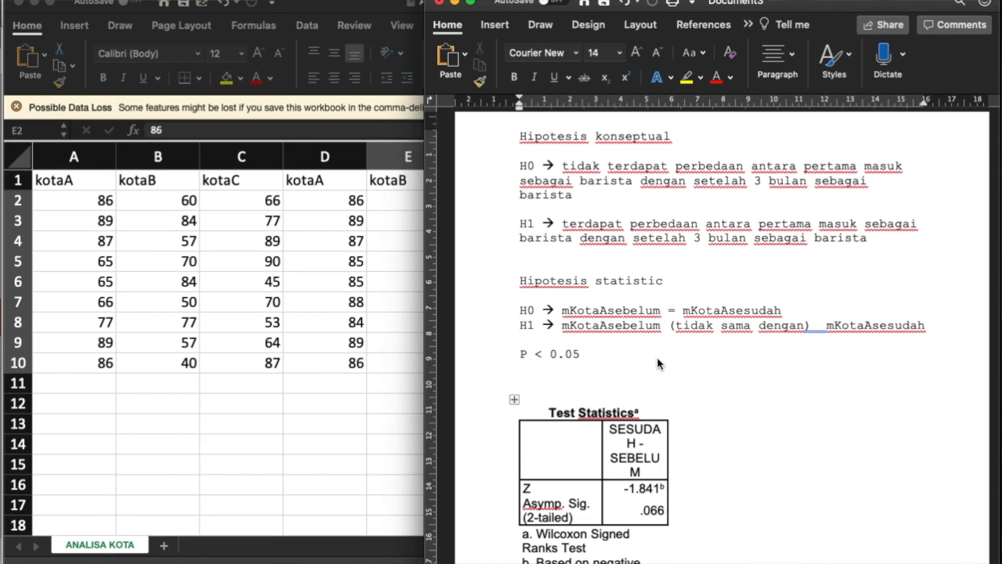
pyautogui.hotkey('ctrl', 'Up')
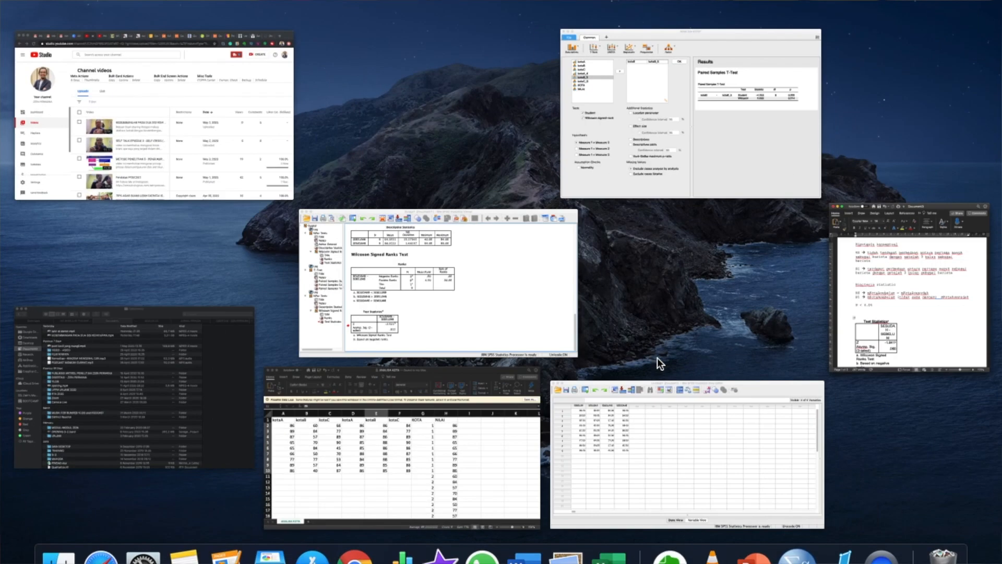
pyautogui.click(478, 429)
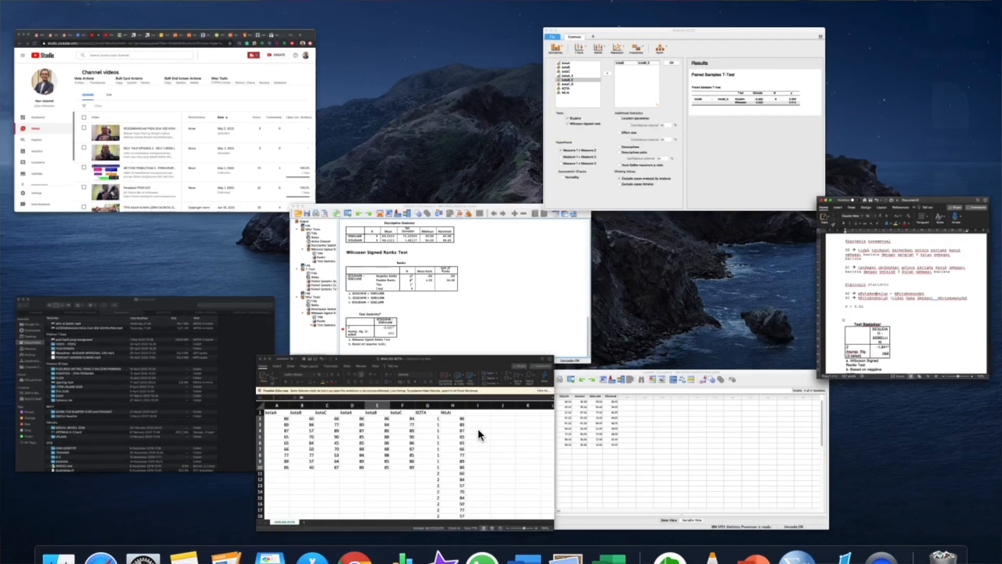